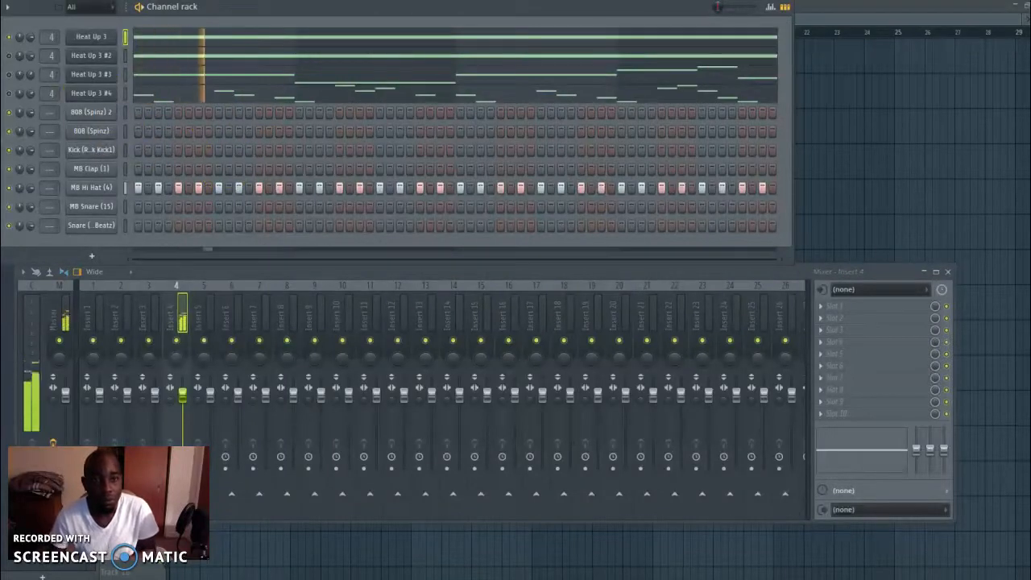
Open the MB Hi Hat (4) channel in the piano roll, select all its notes and lengthen them to one step
right_click(117, 186)
left_click(145, 190)
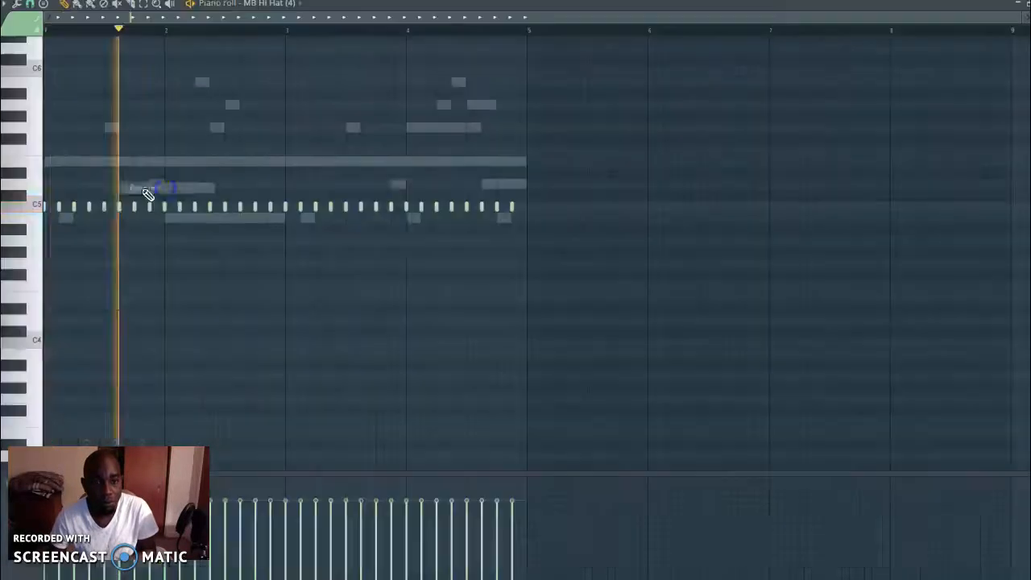
left_click(142, 4)
mouse_move(138, 161)
left_mouse_down()
mouse_move(614, 162)
mouse_move(46, 233)
left_mouse_up()
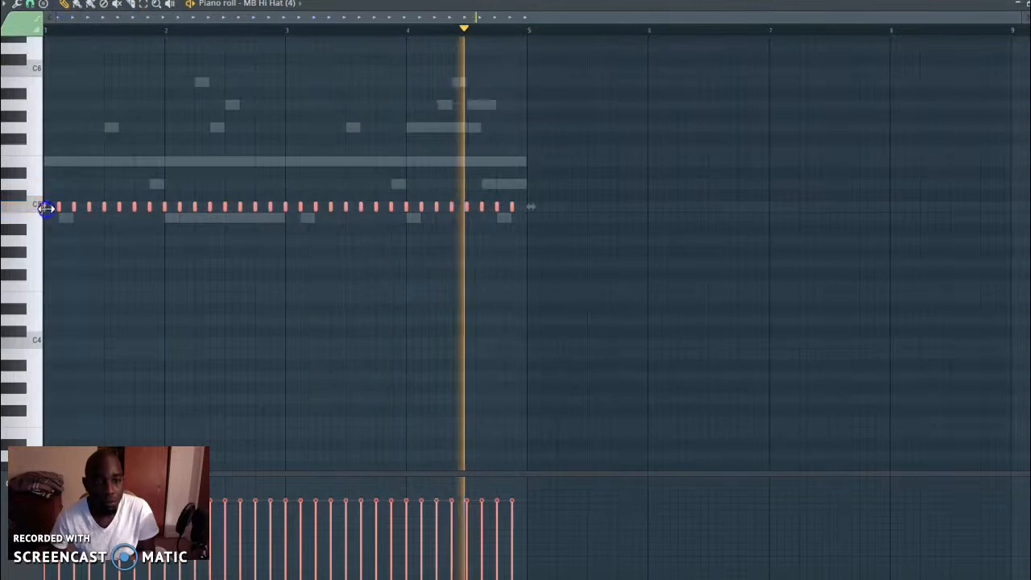
left_click_drag(47, 207, 53, 209)
Set the piano roll snap to 1/3 step
left_click_drag(1022, 19, 290, 74)
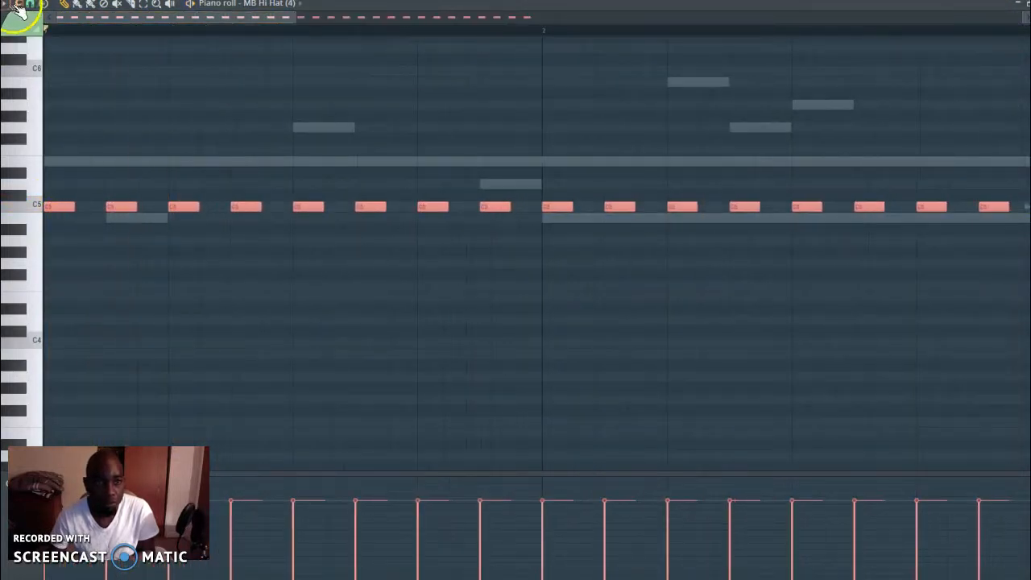
left_click(8, 4)
mouse_move(39, 93)
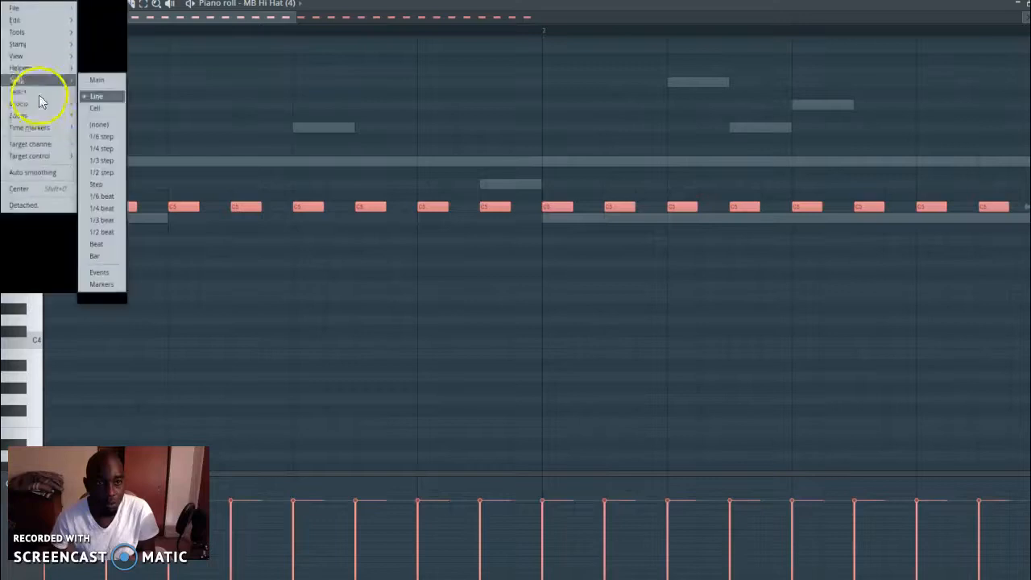
left_click(103, 169)
Try to replace the fourth C5 hi-hat note of bar 2 with a roll of 1/3-step notes
key("space")
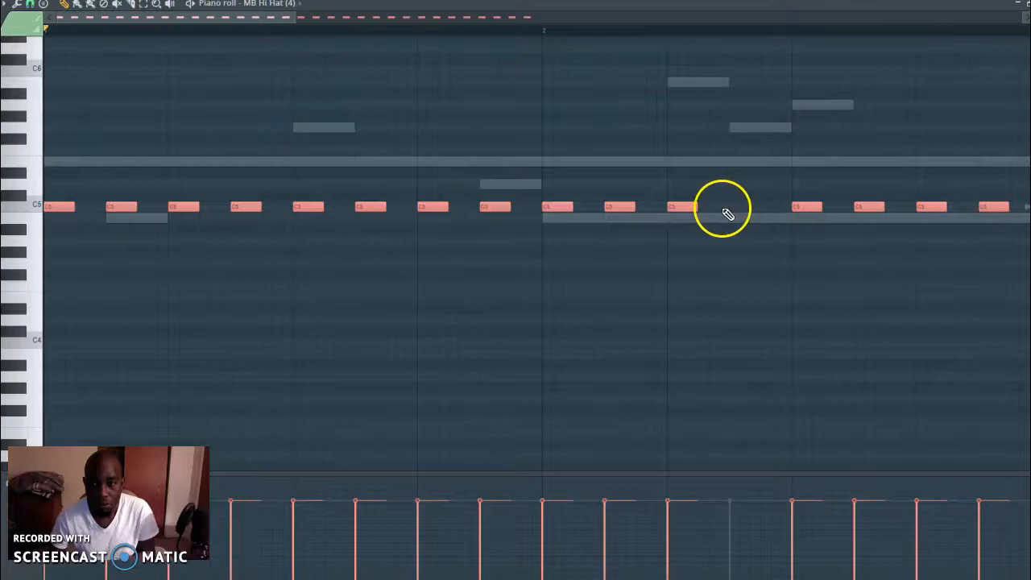
left_click(733, 208)
key("space")
key("space")
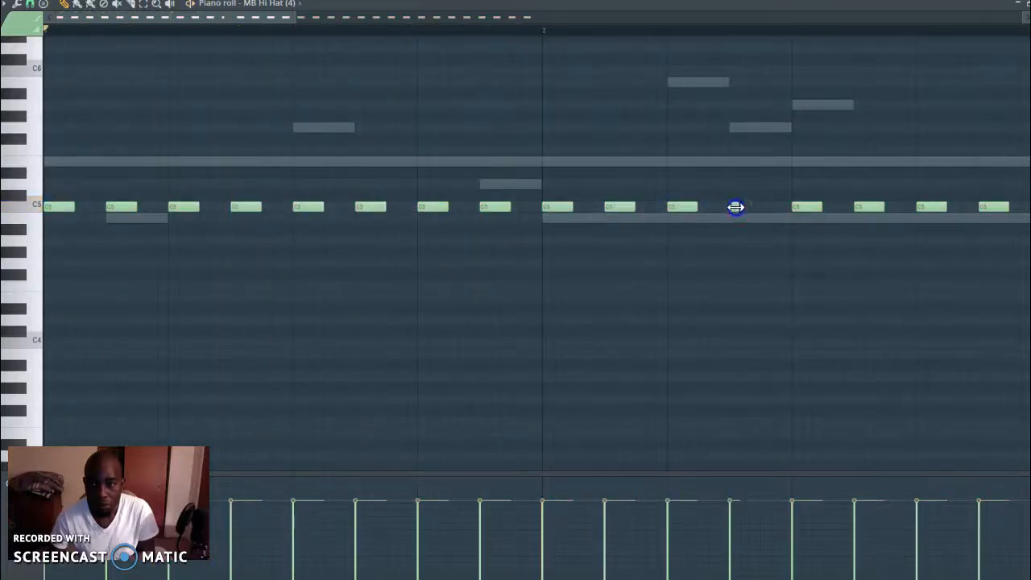
left_click(744, 210)
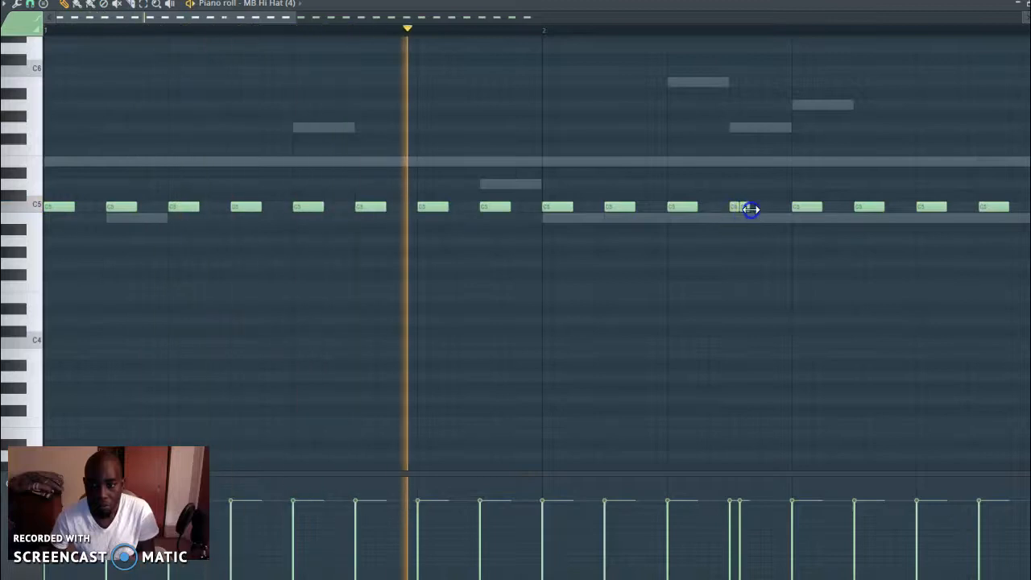
left_click(753, 210)
left_click(761, 211)
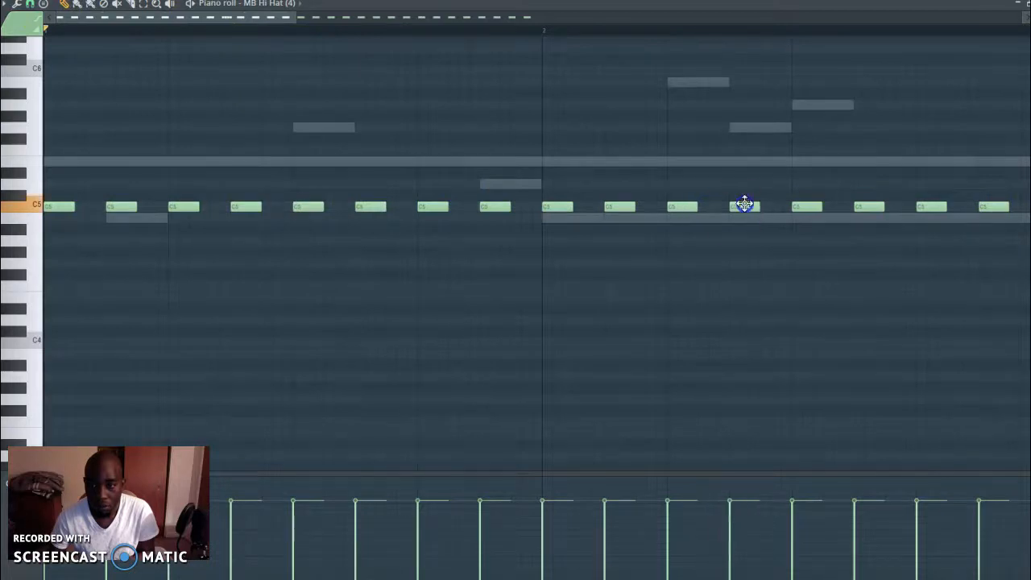
Add a roll of four 1/3-step A4 notes beneath the fourth hi-hat note of bar 2
left_click(737, 242)
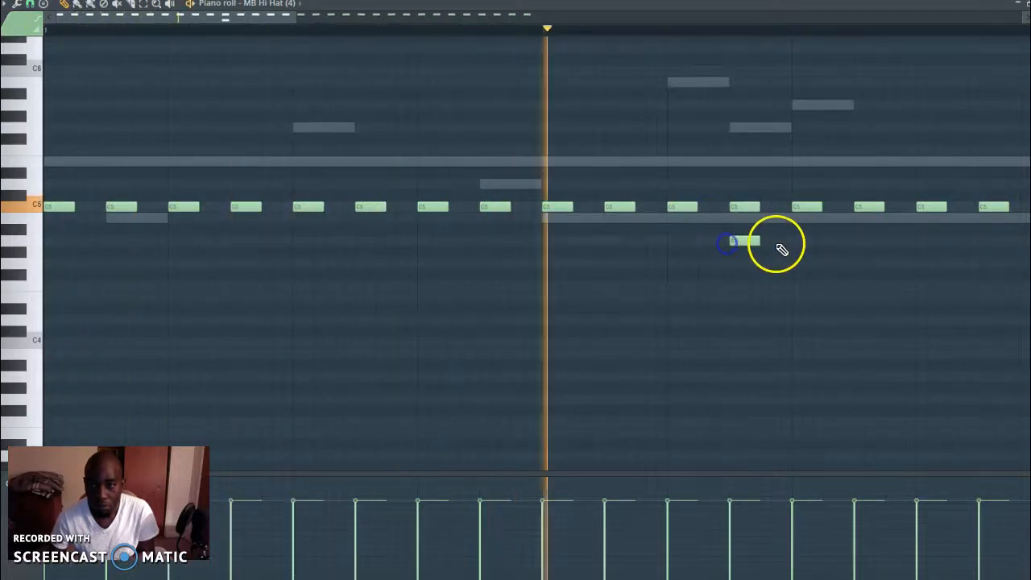
left_click_drag(760, 242, 738, 243)
left_click(744, 242)
left_click(754, 241)
left_click(762, 242)
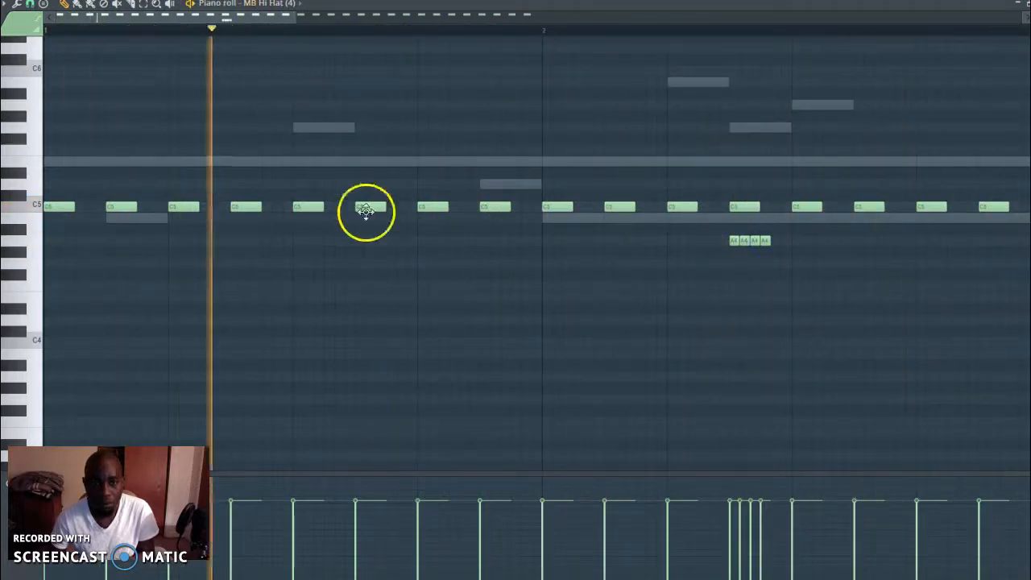
Add a roll of four 1/3-step G4 notes beneath the seventh hi-hat note of bar 2
key("space")
key("space")
left_click(932, 263)
left_click(942, 264)
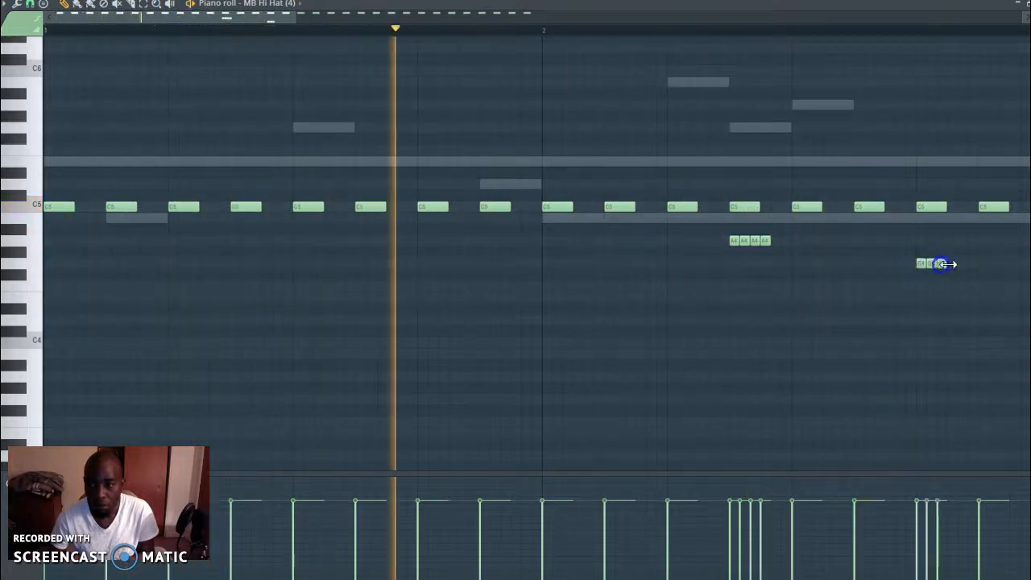
left_click(953, 263)
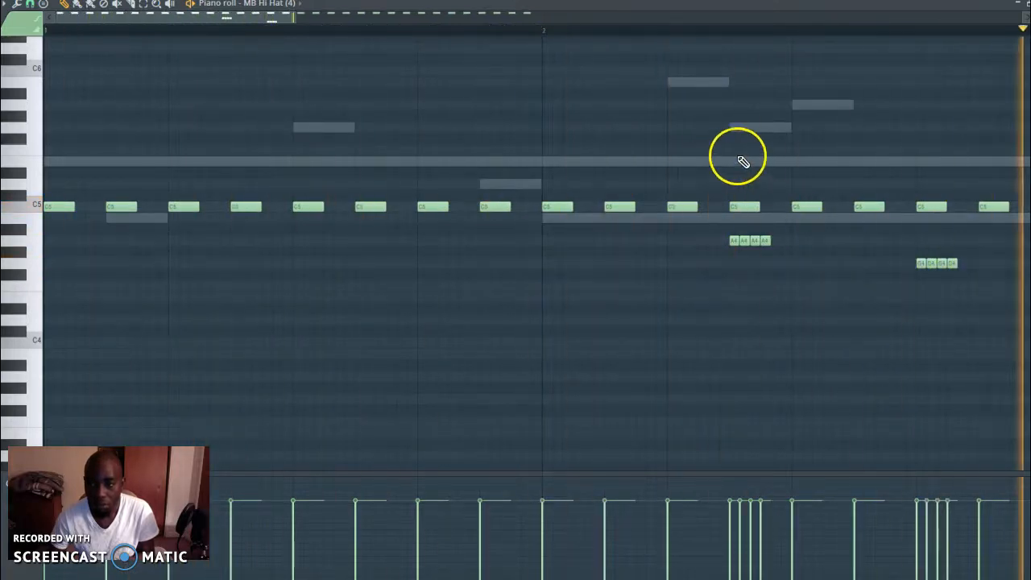
Add a roll of four 1/3-step D#5 notes above the seventh hi-hat note of bar 4
left_click_drag(292, 13, 504, 14)
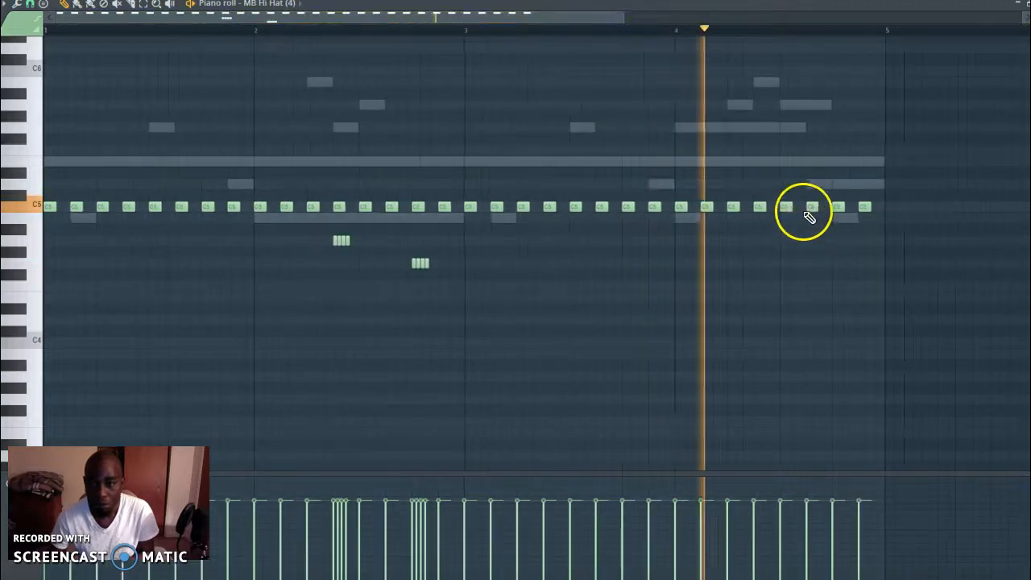
left_click(825, 173)
right_click(825, 174)
left_click(834, 172)
left_click_drag(835, 174, 840, 176)
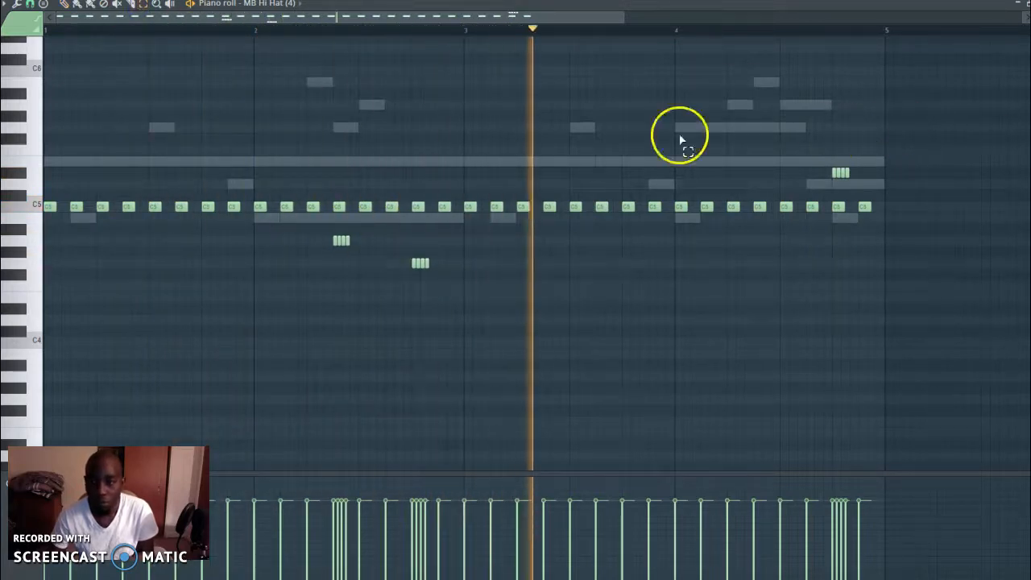
Play back the pattern and add a roll of three 1/3-step G5 notes at the start of bar 3
key("space")
key("space")
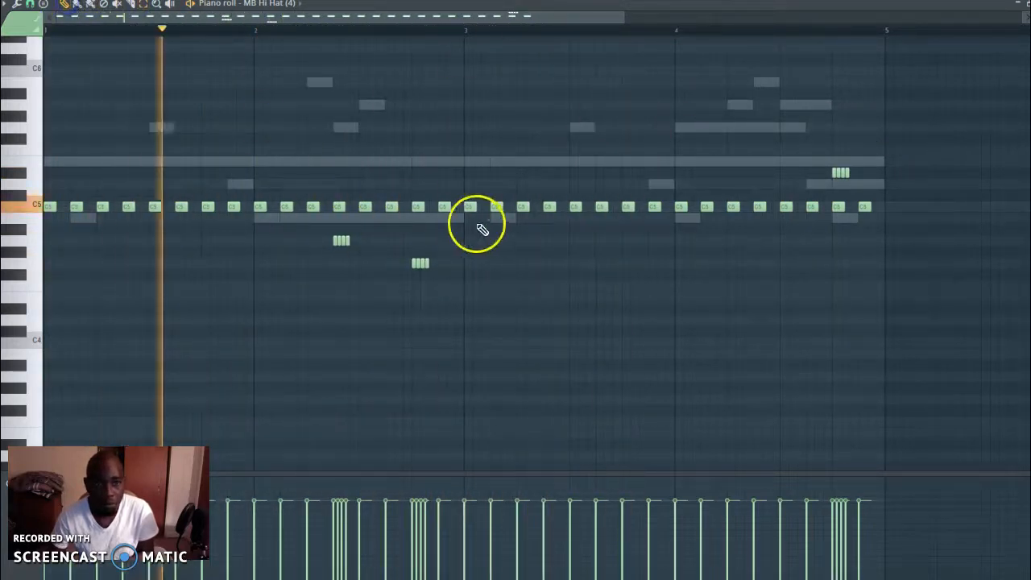
left_click(467, 127)
key("space")
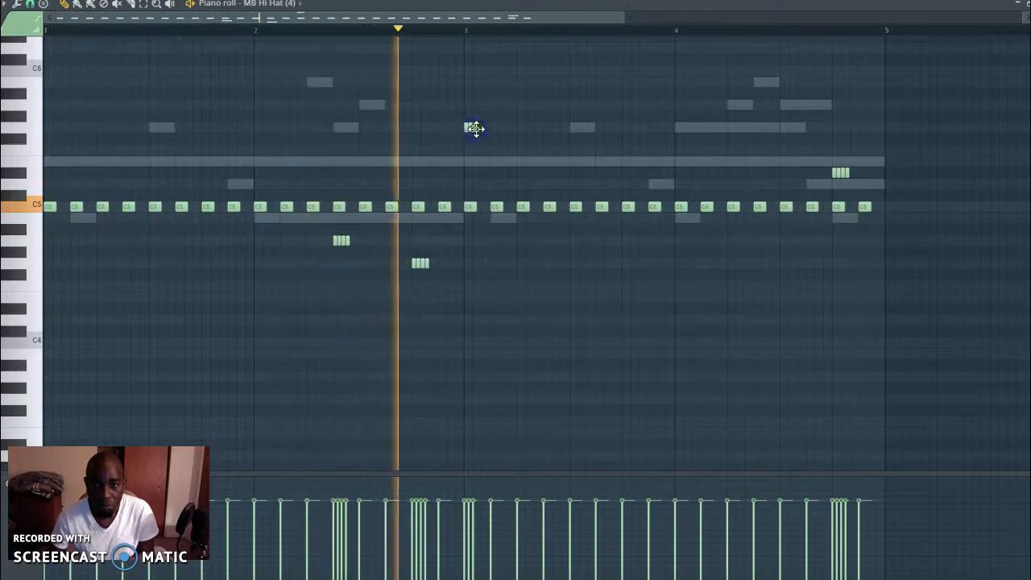
Add three consecutive 1/3-step G5 notes above the fourth hi-hat note of bar 4, plus one more G5 after a short gap
left_click(761, 130)
left_click(766, 129)
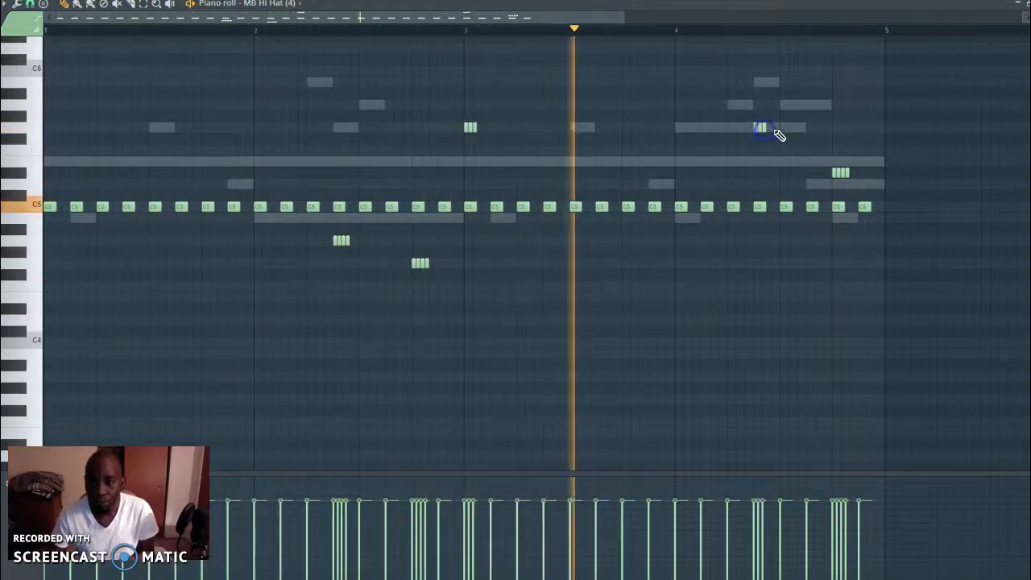
left_click(768, 129)
left_click(773, 130)
scroll(761, 216, "up", 4)
scroll(760, 217, "down", 3)
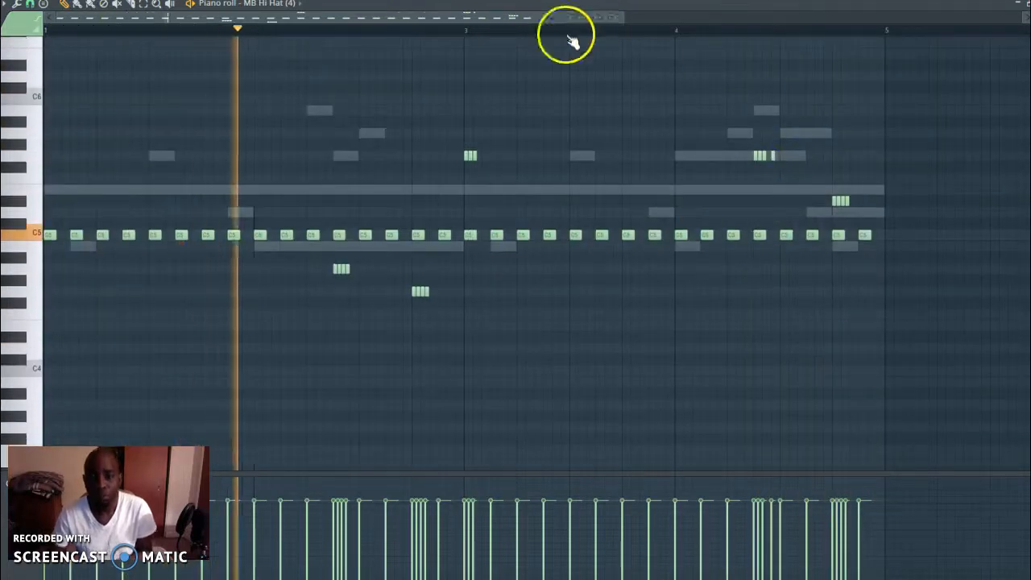
Duplicate all the hi-hat notes and move the copies up one octave, so the main row sits on C6
left_click(144, 5)
left_click_drag(956, 73, 45, 342)
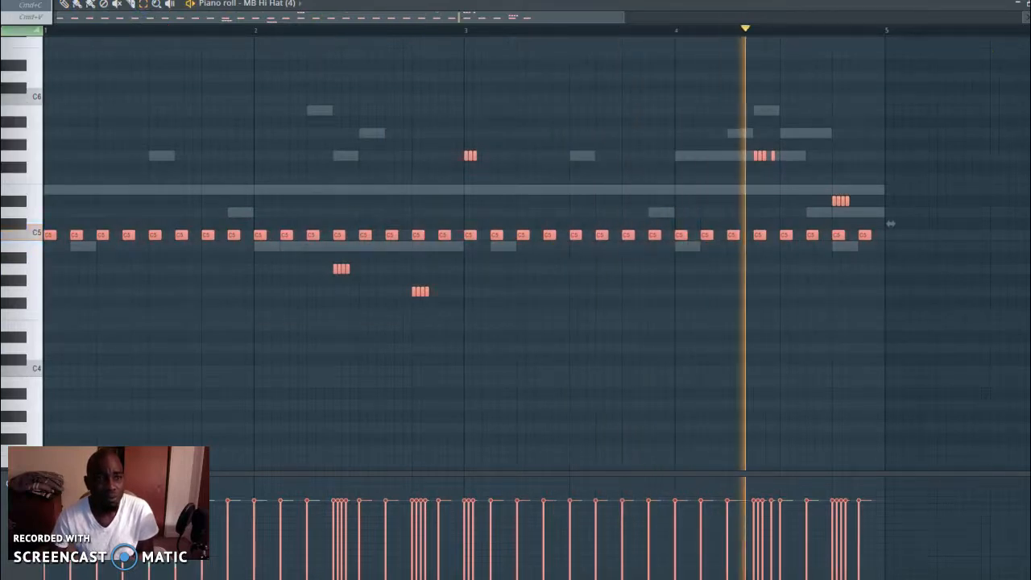
key("ctrl+v")
key("shift+Right")
left_click(62, 4)
left_click_drag(62, 236, 49, 101)
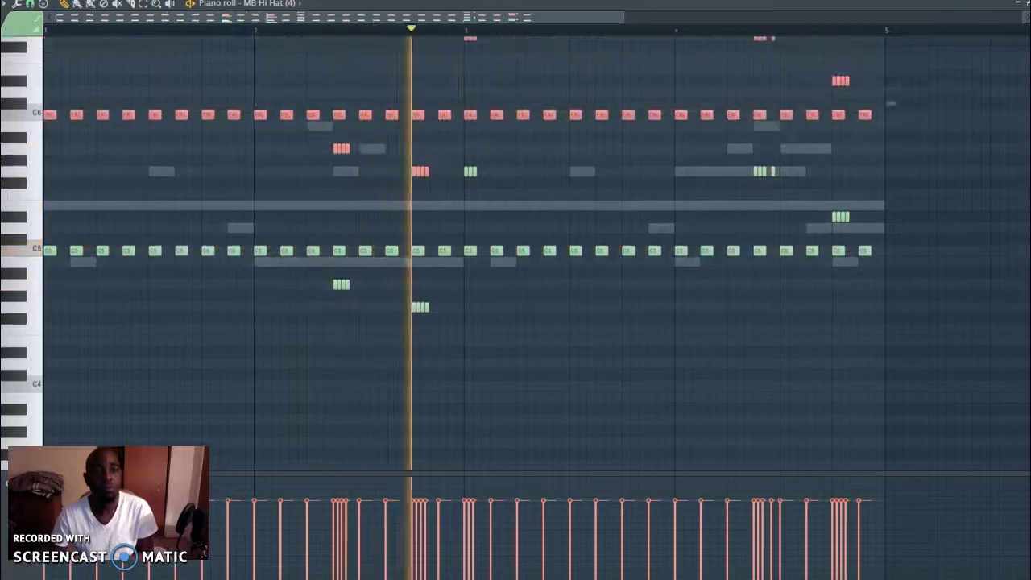
Unmute the Heat Up 3 #2, #3 and #4 channels in the channel rack and adjust the volumes of #2 and #3
key("F6")
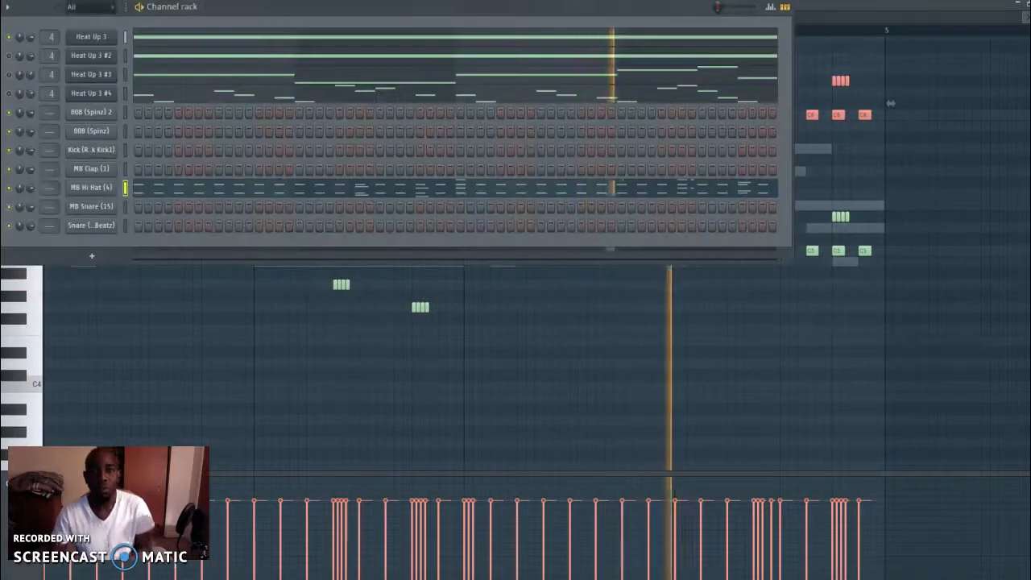
left_click(9, 58)
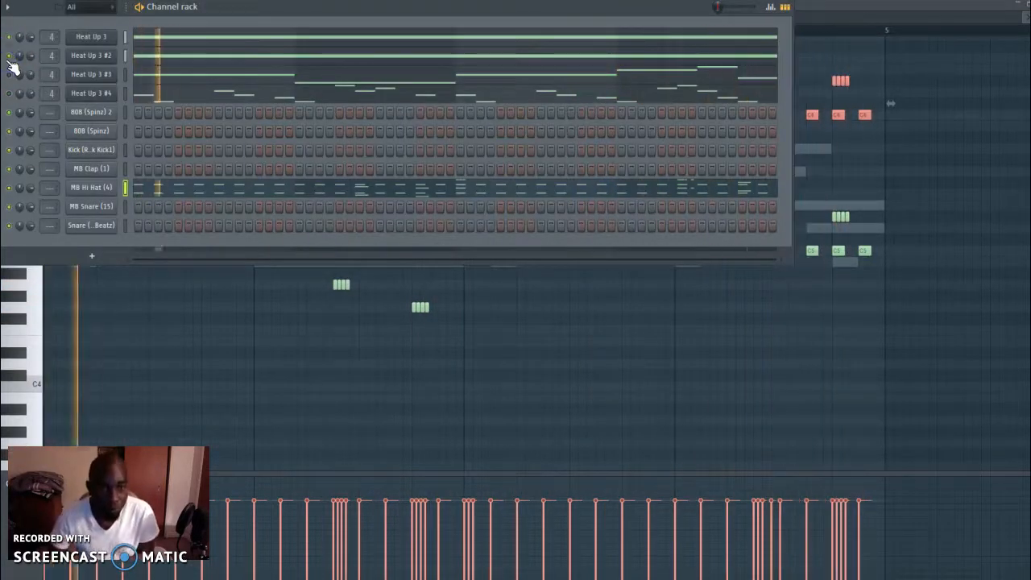
left_click(26, 54)
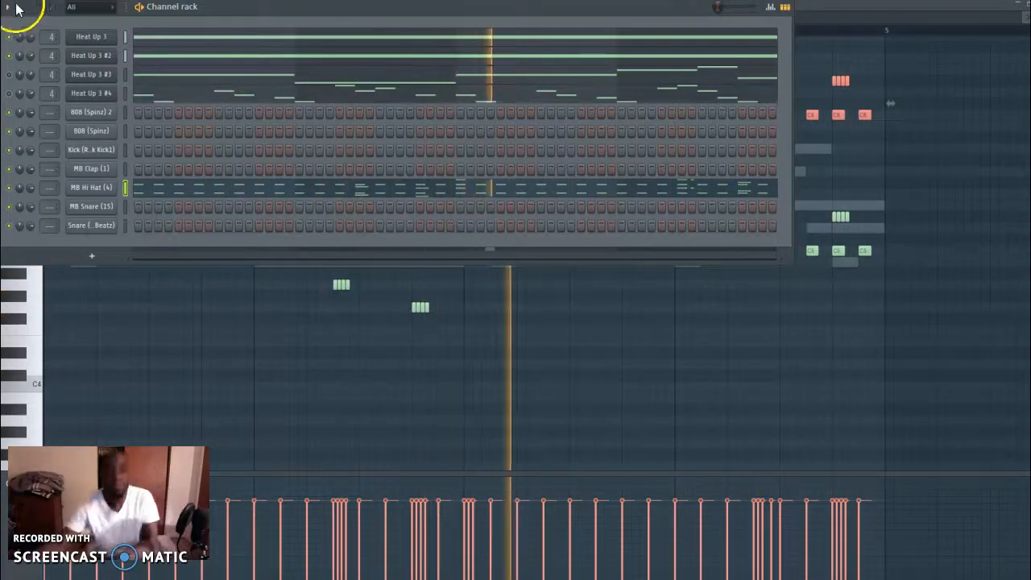
left_click(11, 71)
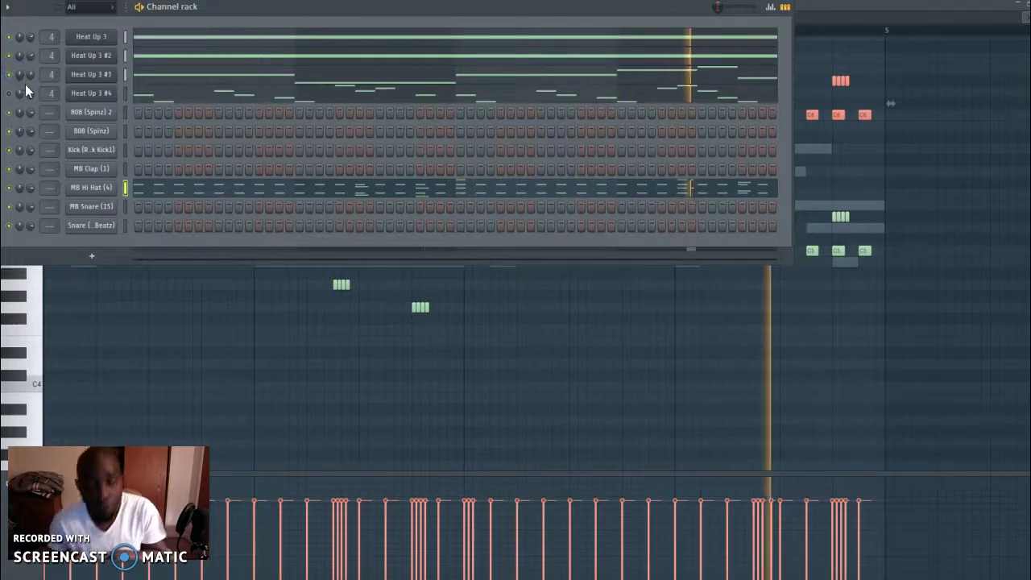
left_click_drag(30, 77, 27, 86)
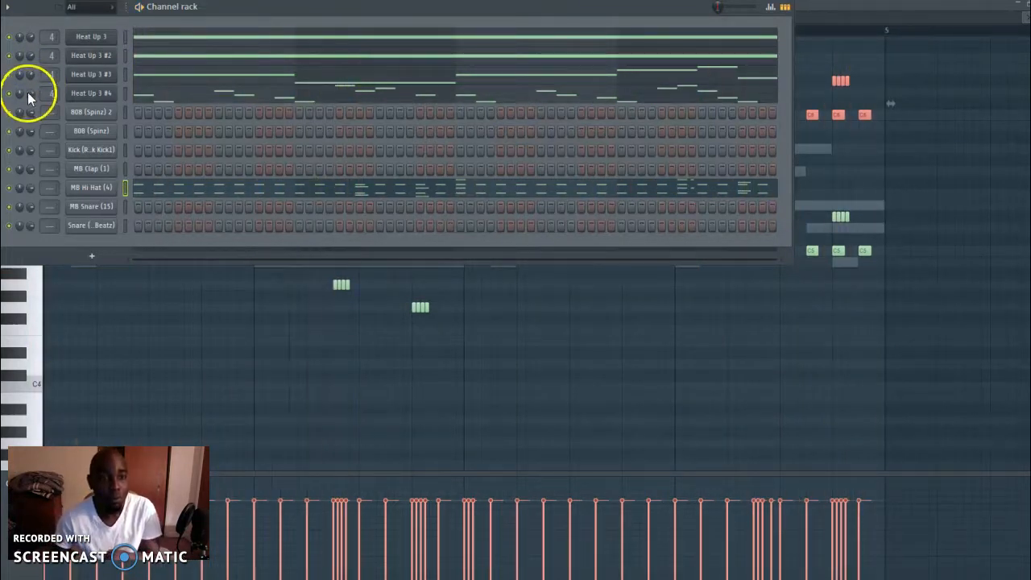
Clone the Heat Up 3 #4 channel and copy its notes into the clone
right_click(90, 99)
left_click(144, 205)
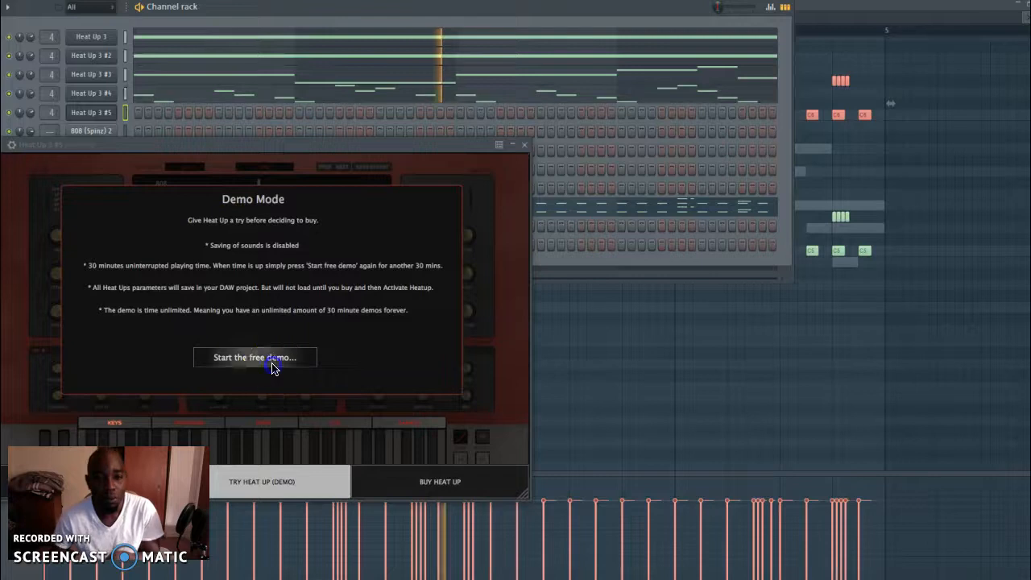
left_click(272, 363)
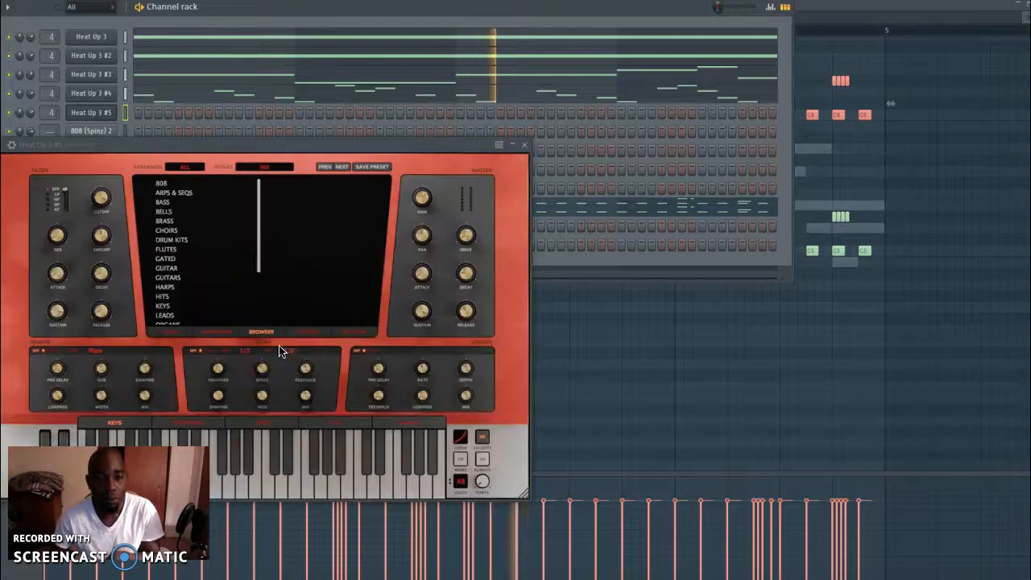
right_click(118, 90)
left_click(267, 105)
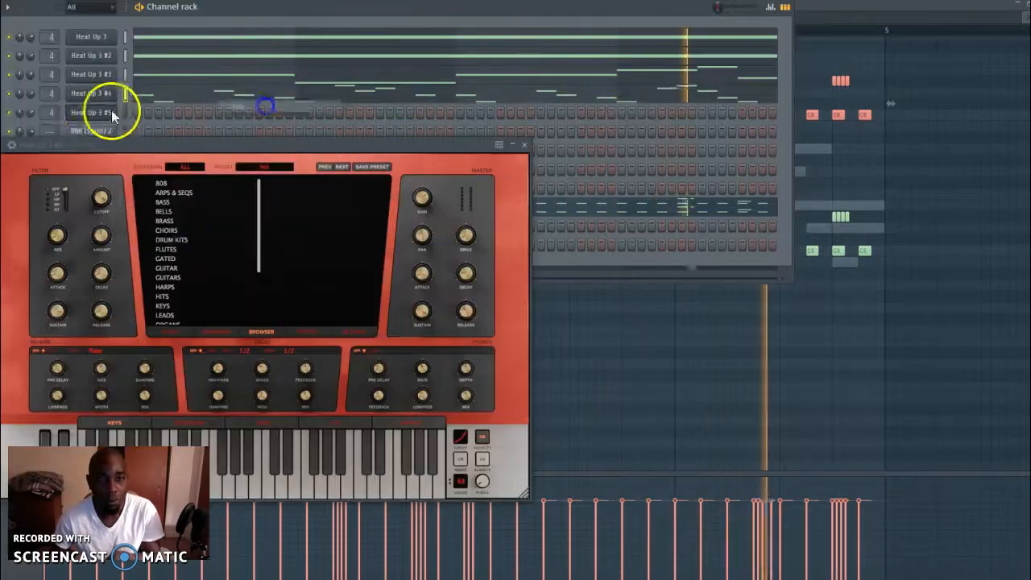
right_click(90, 113)
left_click(242, 134)
Load the RETRO WAVE preset from the LEADS category in the cloned instrument, adjust its master gain and close its window
scroll(202, 298, "down", 1)
left_click(175, 295)
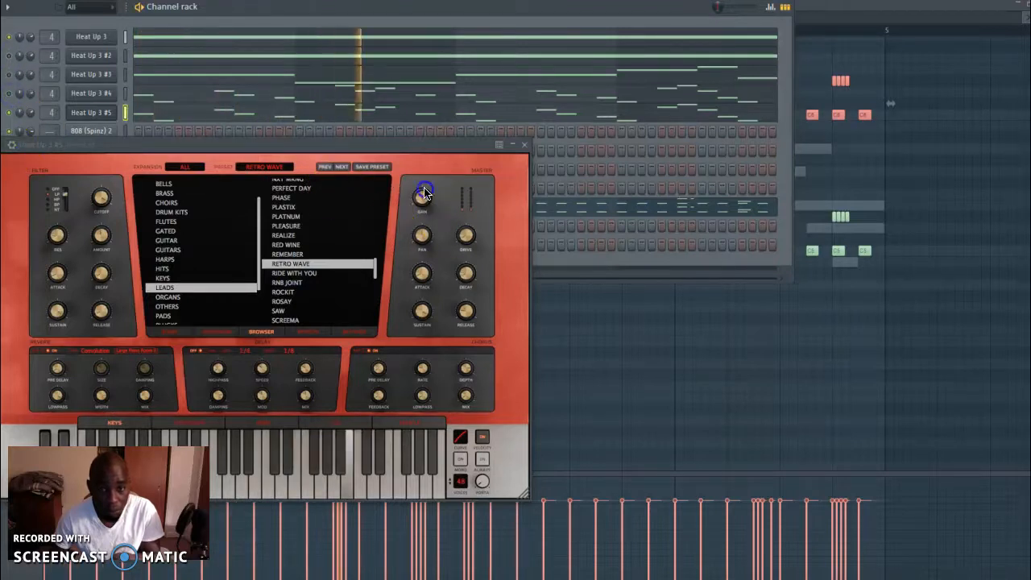
left_click_drag(425, 178, 424, 188)
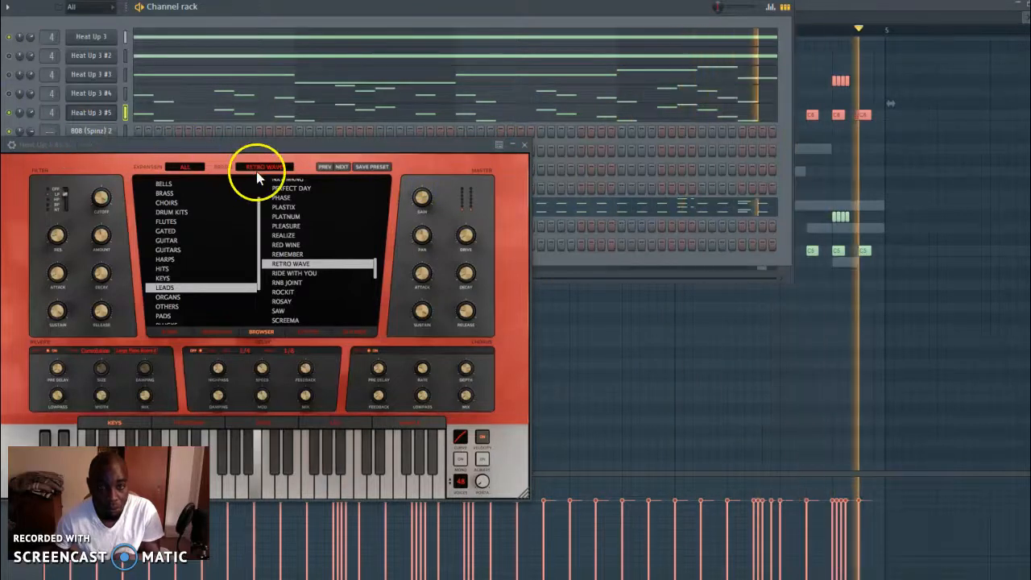
left_click(520, 145)
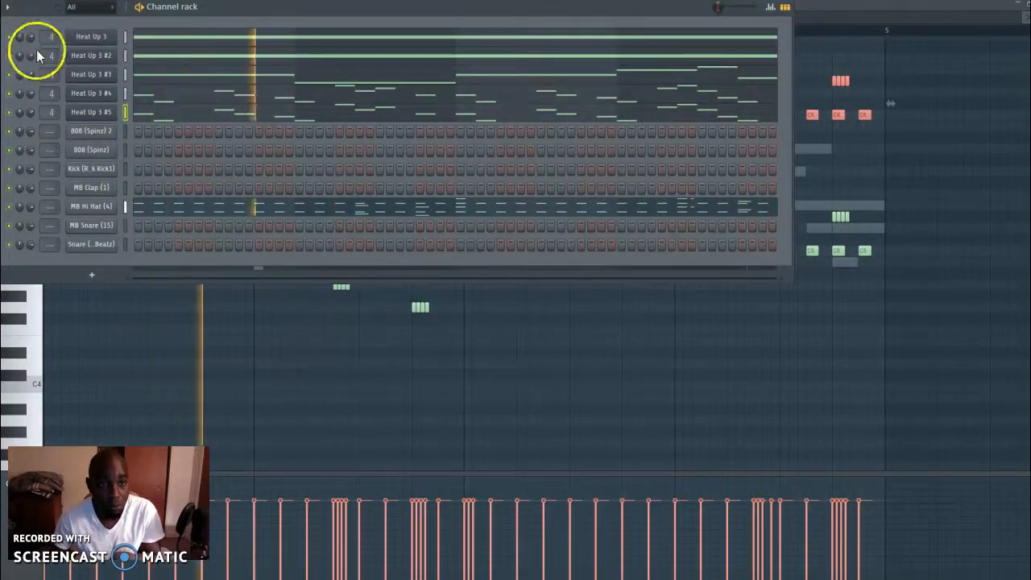
Clone the Heat Up 3 #2 channel and copy its notes into the clone
right_click(101, 60)
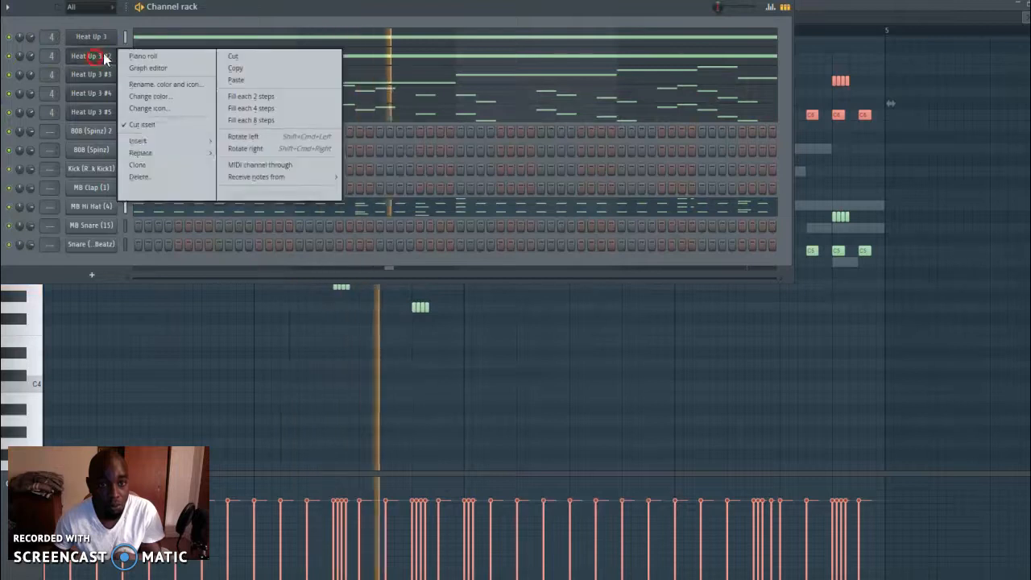
left_click(137, 165)
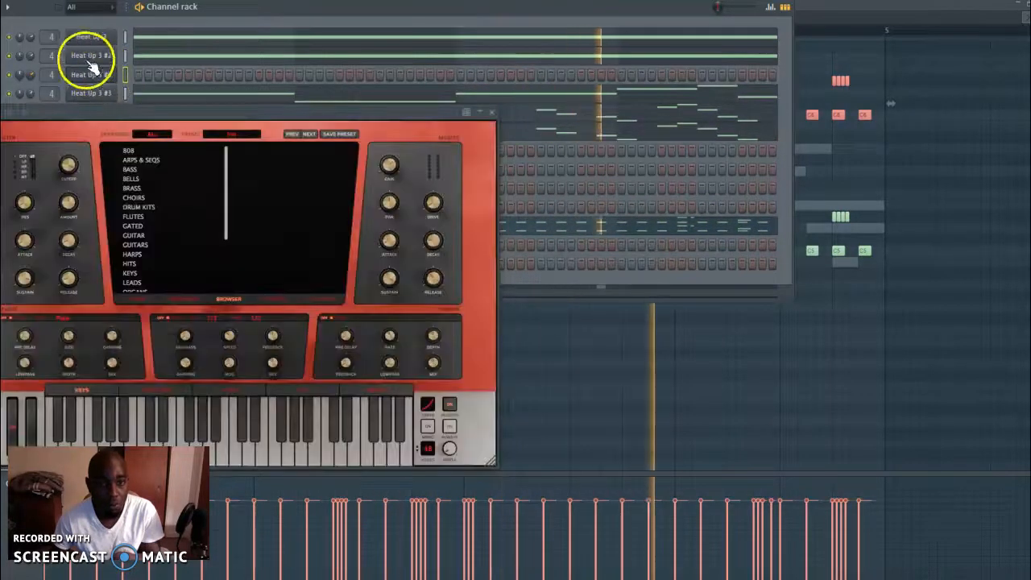
right_click(87, 61)
left_click(240, 71)
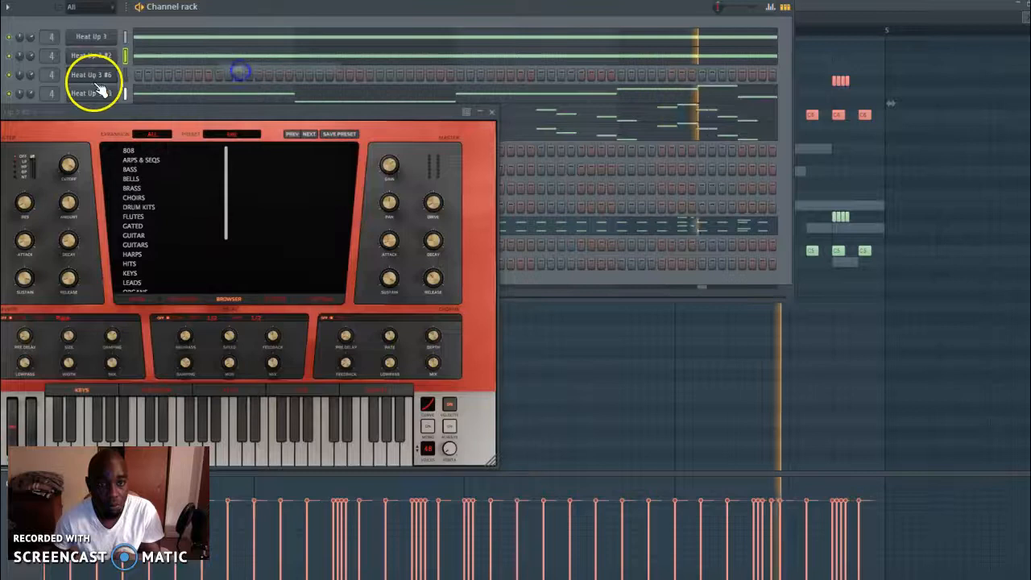
right_click(97, 78)
left_click(291, 100)
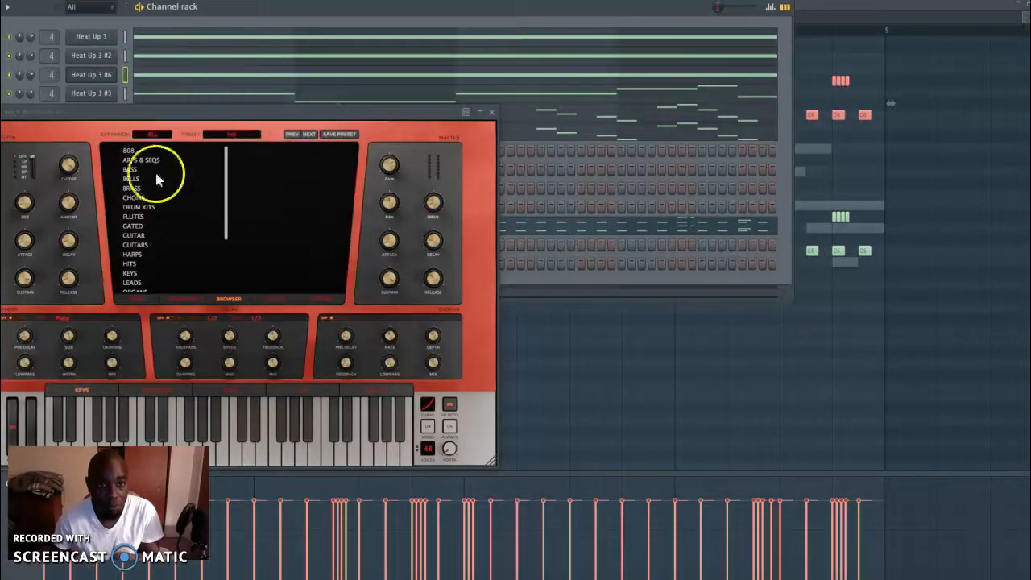
Close the cloned instrument's window and load the BADASS preset from the BRASS category in Heat Up 3 #2
left_click(490, 114)
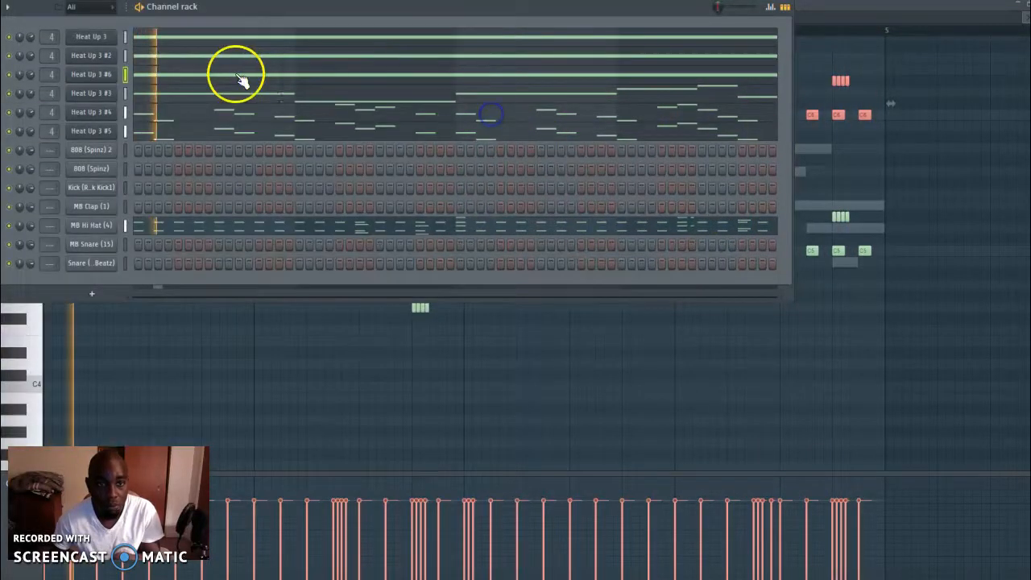
left_click(91, 57)
left_click(119, 145)
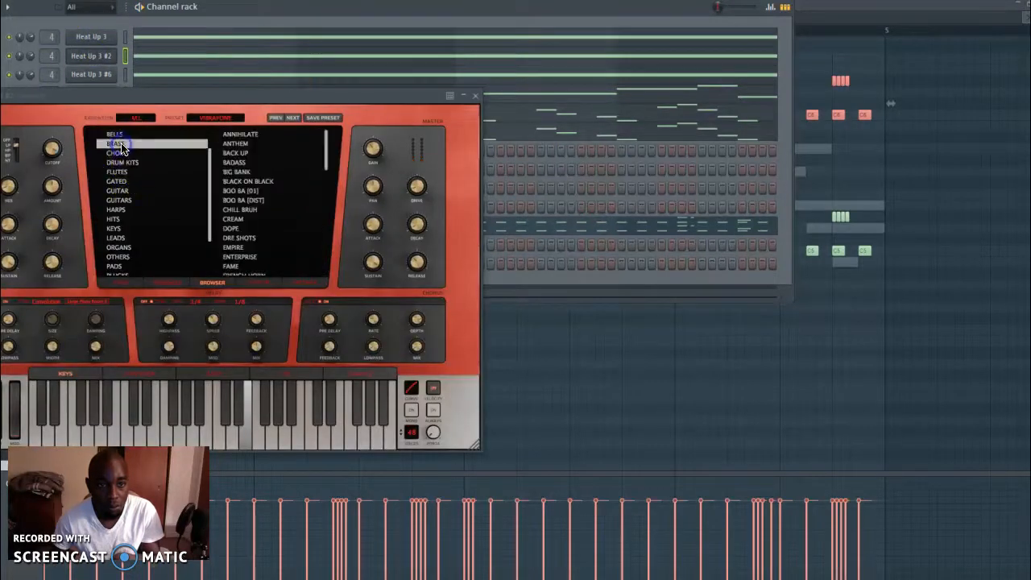
left_click(478, 98)
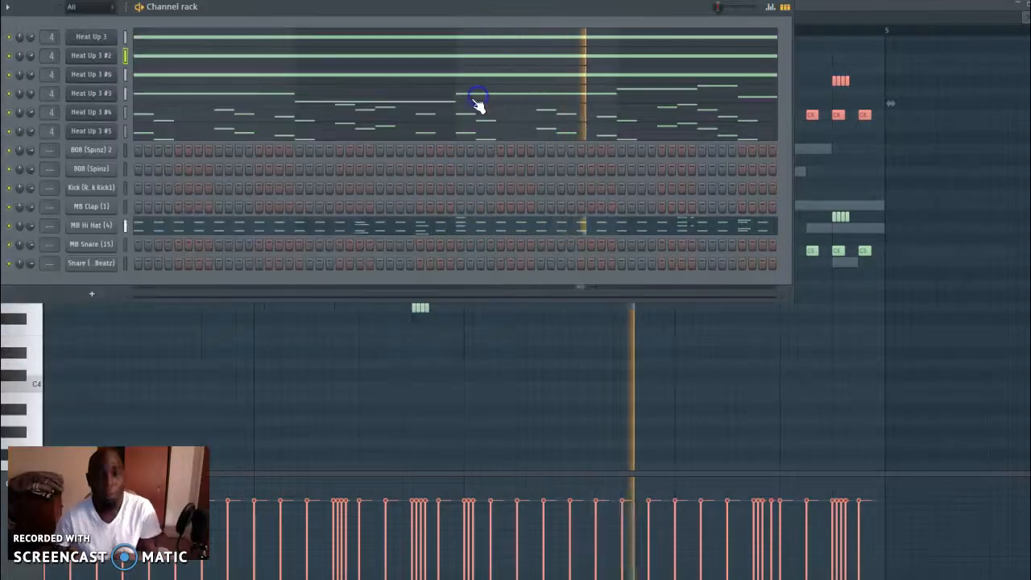
Program hits on steps 9, 15, 25, 41, 47 and 57 of the bottom Snare channel, removing misplaced ones
left_click(224, 266)
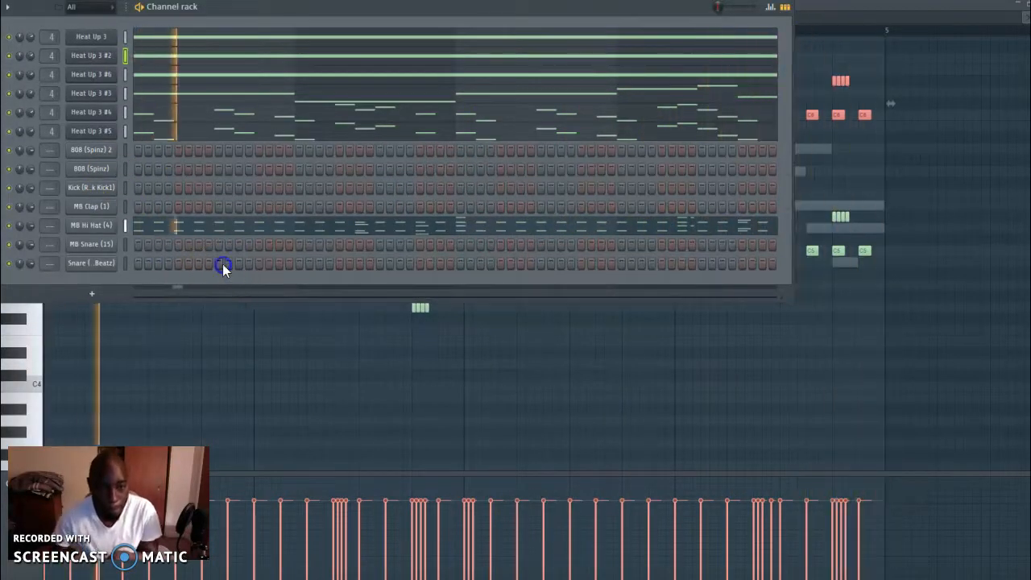
left_click(278, 265)
left_click(378, 264)
left_click(540, 265)
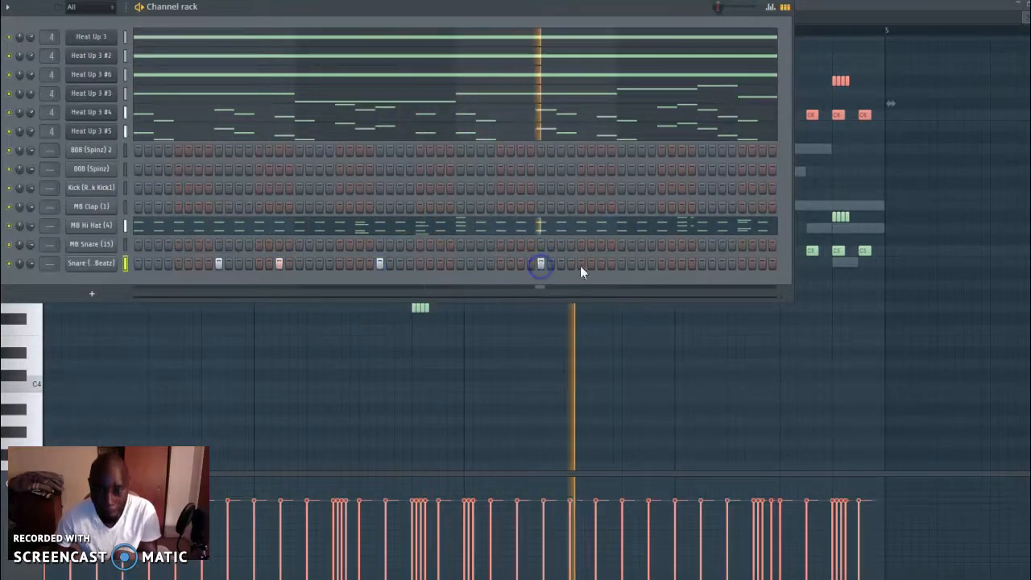
left_click(601, 265)
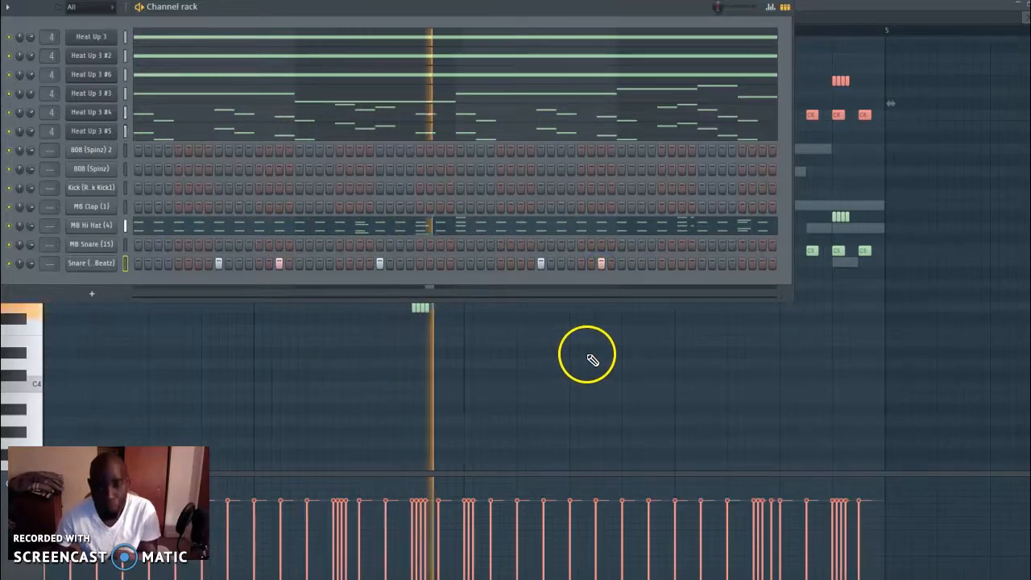
left_click(673, 263)
right_click(673, 263)
key("space")
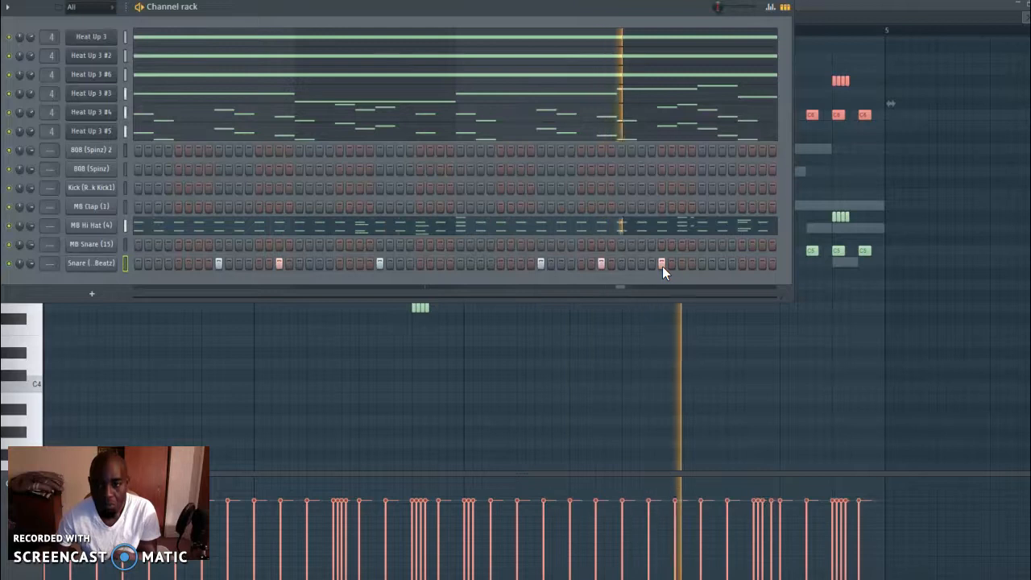
right_click(662, 266)
left_click(702, 266)
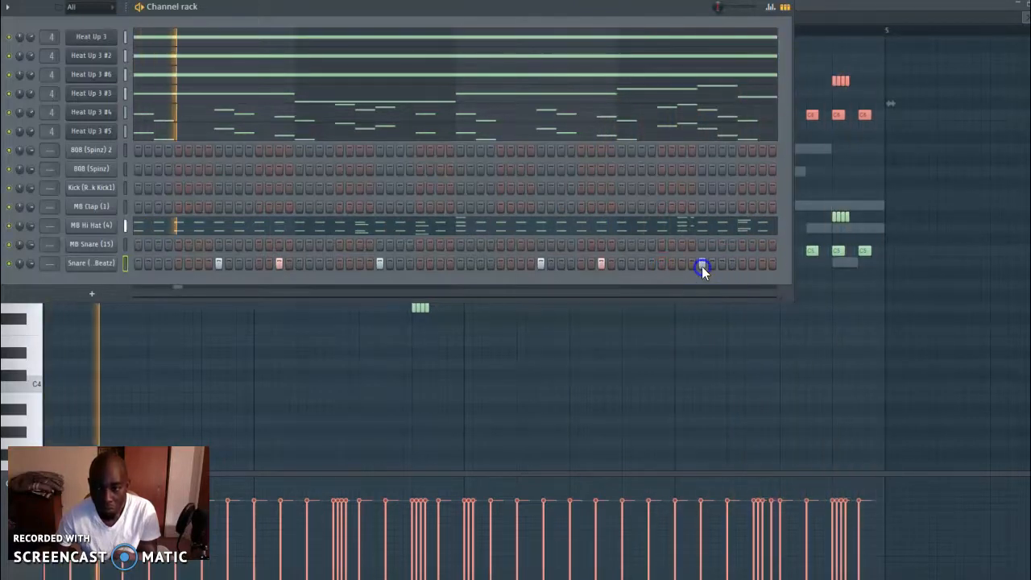
Add MB Clap hits on steps 9, 25, 41 and 57
left_click(216, 207)
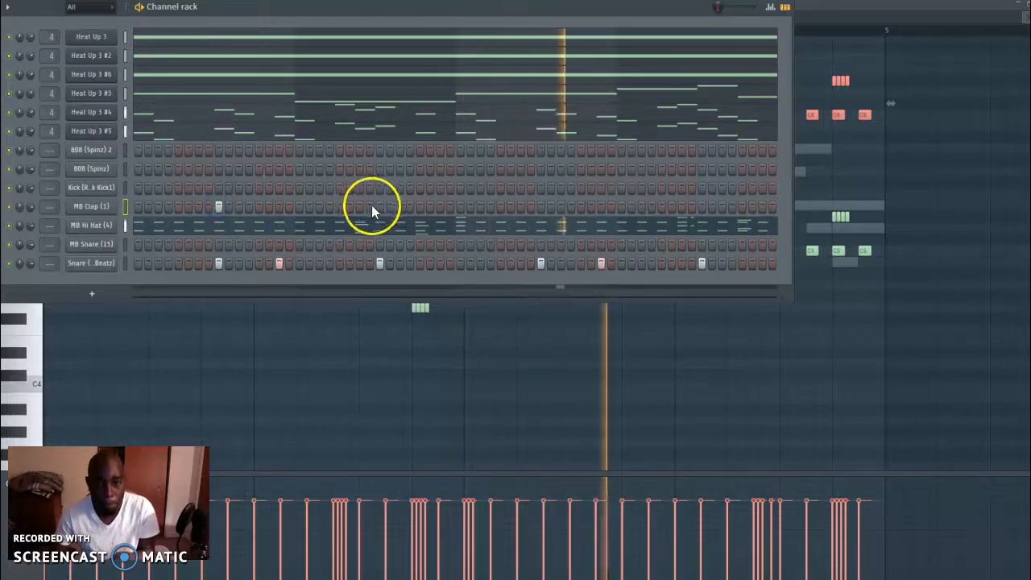
left_click(541, 208)
left_click(702, 207)
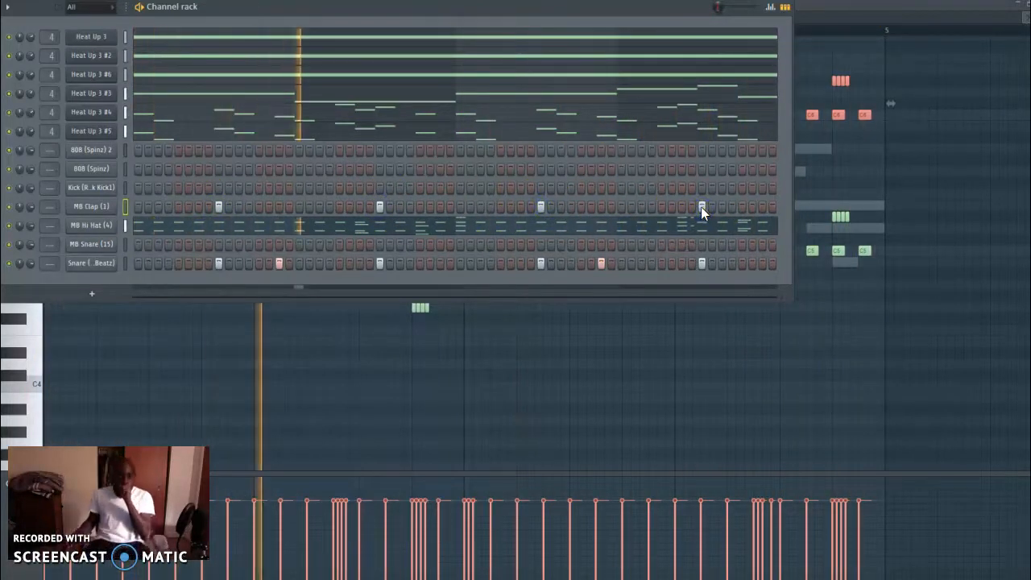
Clone the Heat Up 3 #6 channel, start the clone's free demo, view its sequencer and close its window
left_click(128, 94)
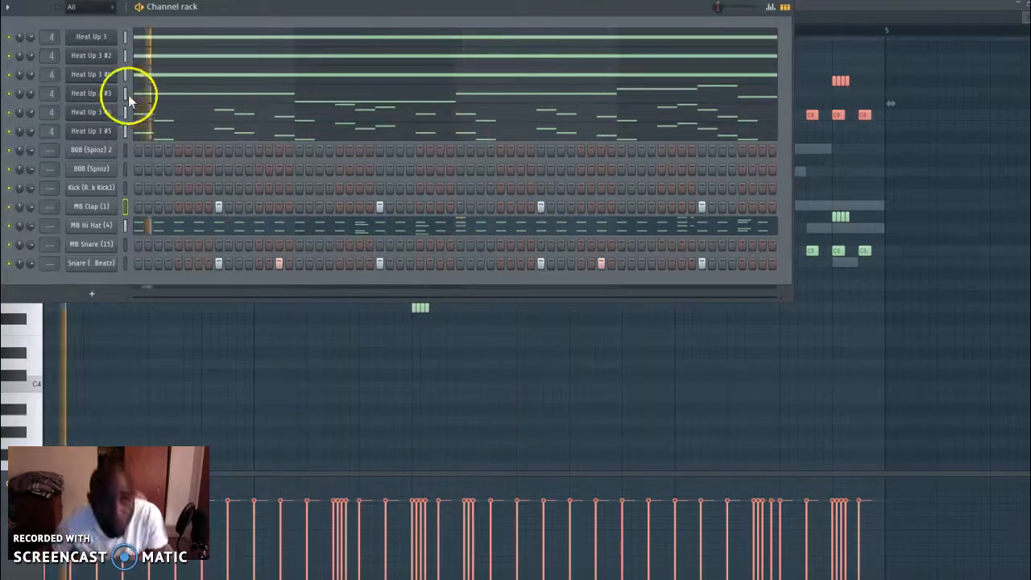
right_click(97, 78)
left_click(167, 181)
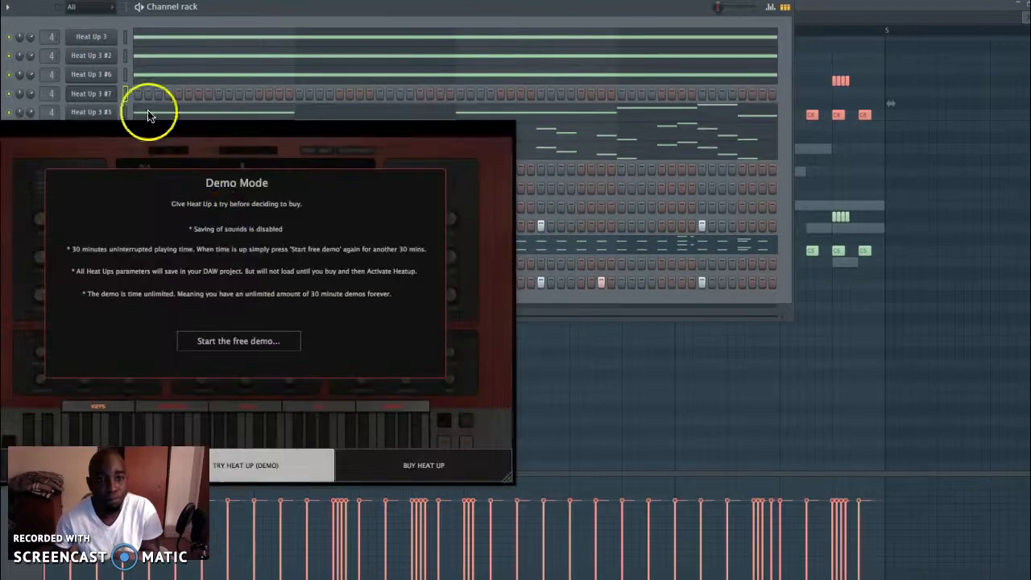
left_click(247, 330)
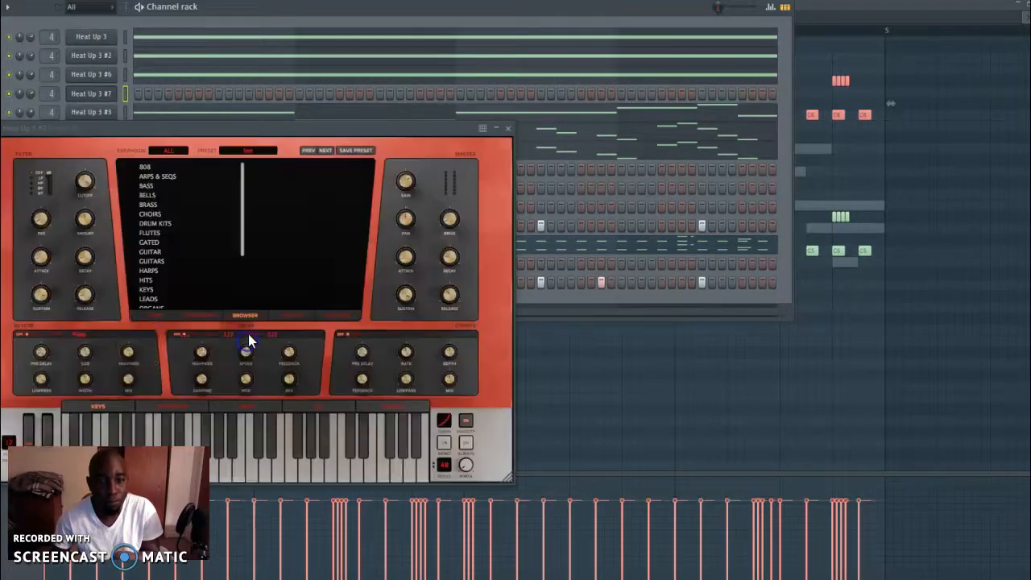
left_click(197, 315)
left_click(508, 130)
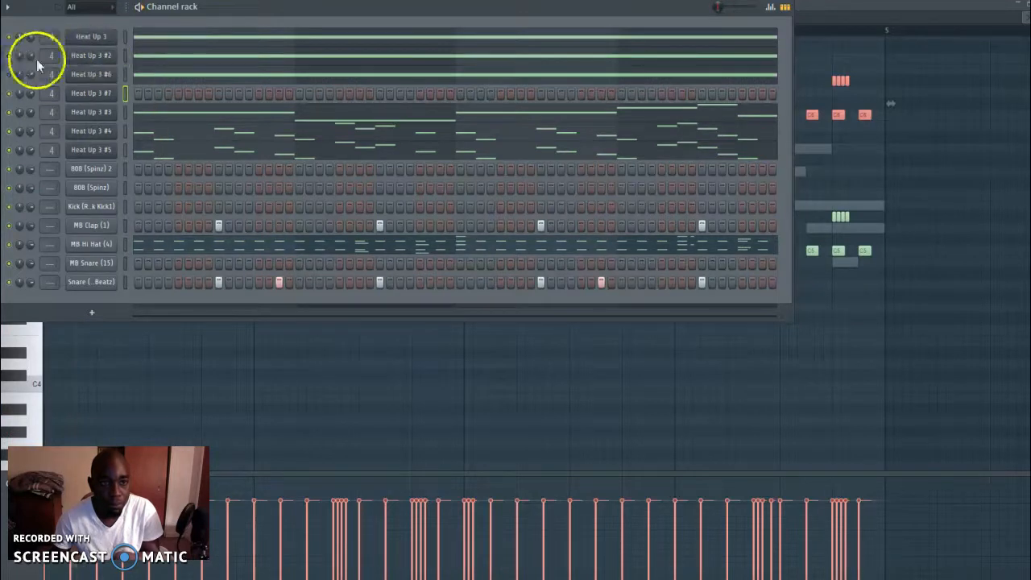
Mute the Heat Up 3, #6, #4 and #5 channels in the channel rack
left_click(13, 134)
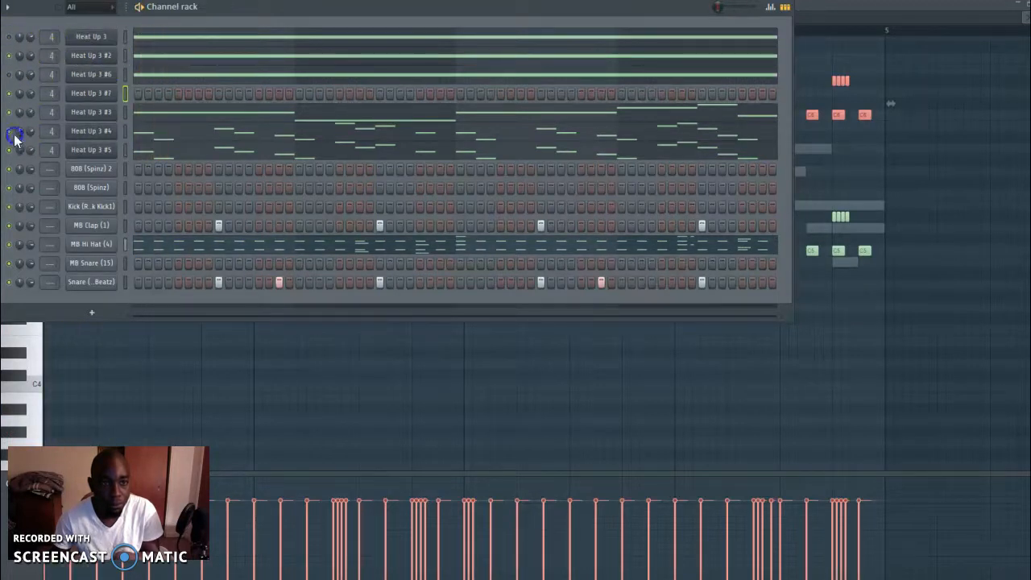
right_click(109, 57)
left_click(146, 58)
left_click(66, 55)
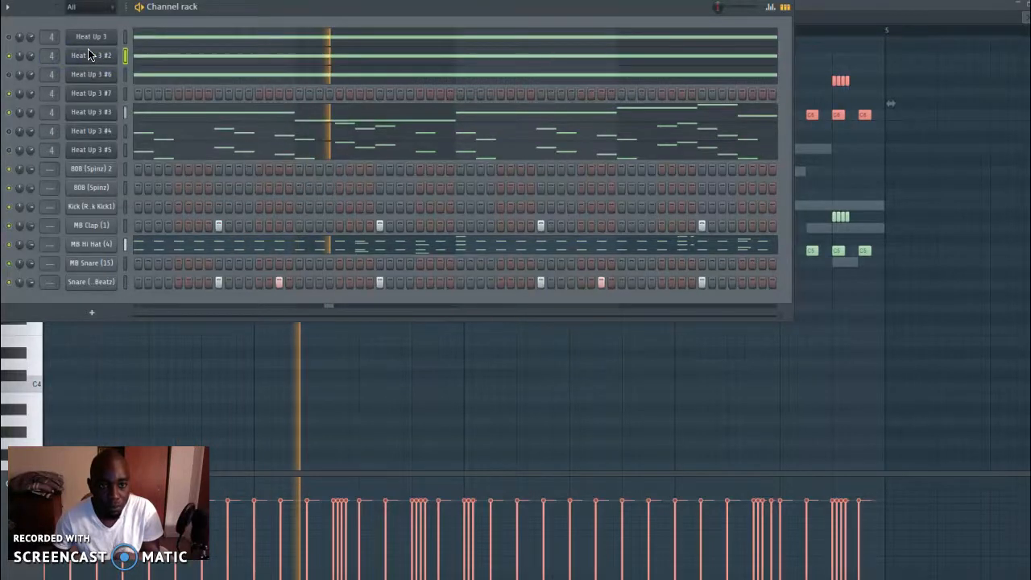
Examine the sequencer pattern and selected preset of Heat Up 3 #2, and close its window
left_click(88, 55)
left_click(168, 285)
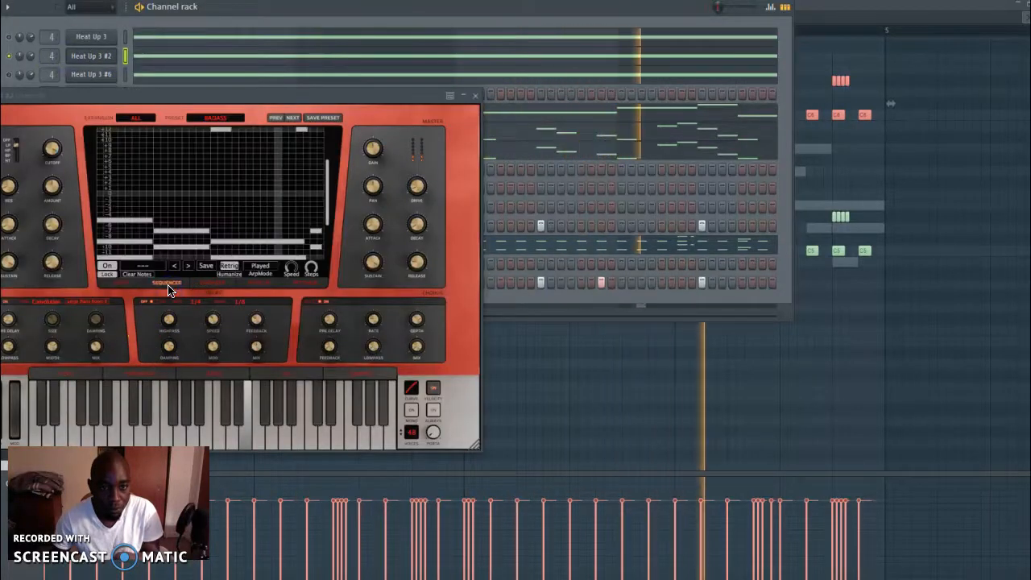
left_click(196, 283)
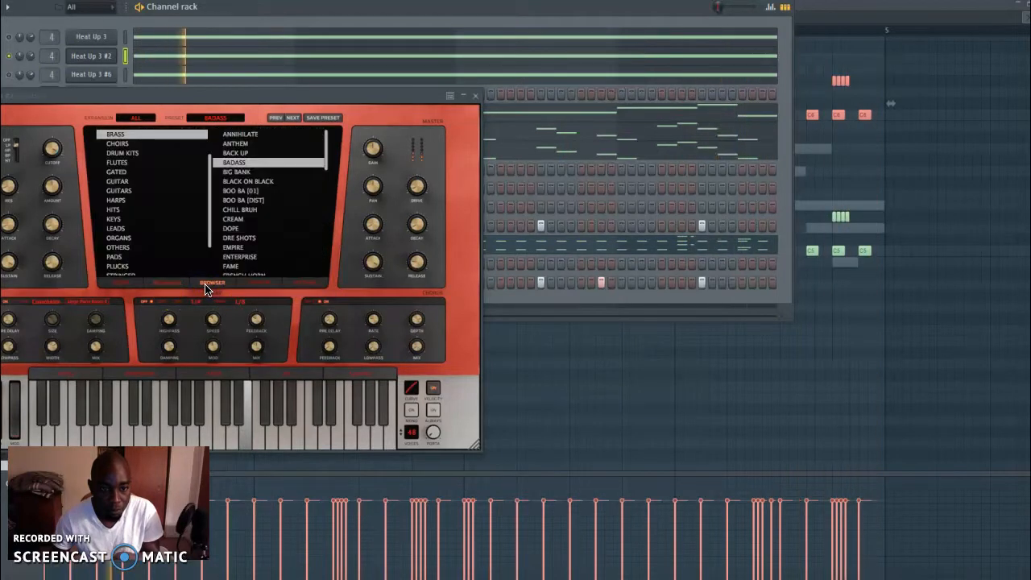
left_click(476, 95)
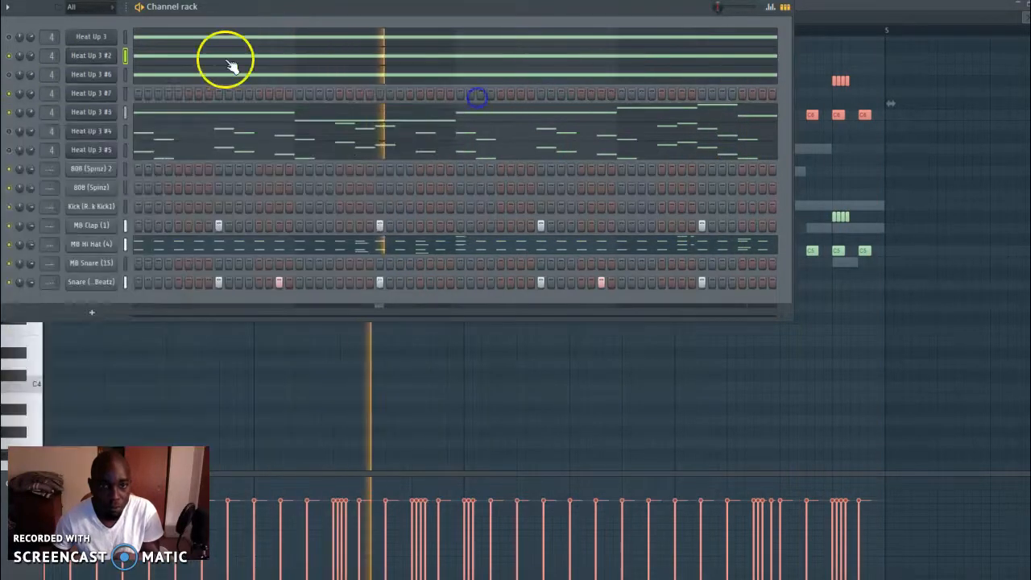
Copy the notes of Heat Up 3 #2 into the Heat Up 3 #7 channel
right_click(104, 62)
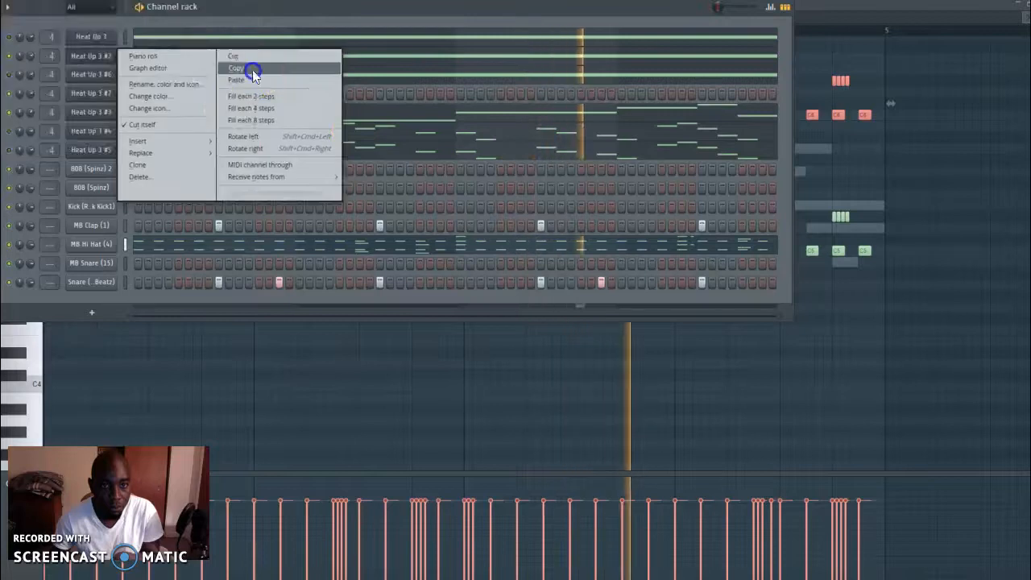
left_click(249, 72)
right_click(91, 95)
left_click(310, 143)
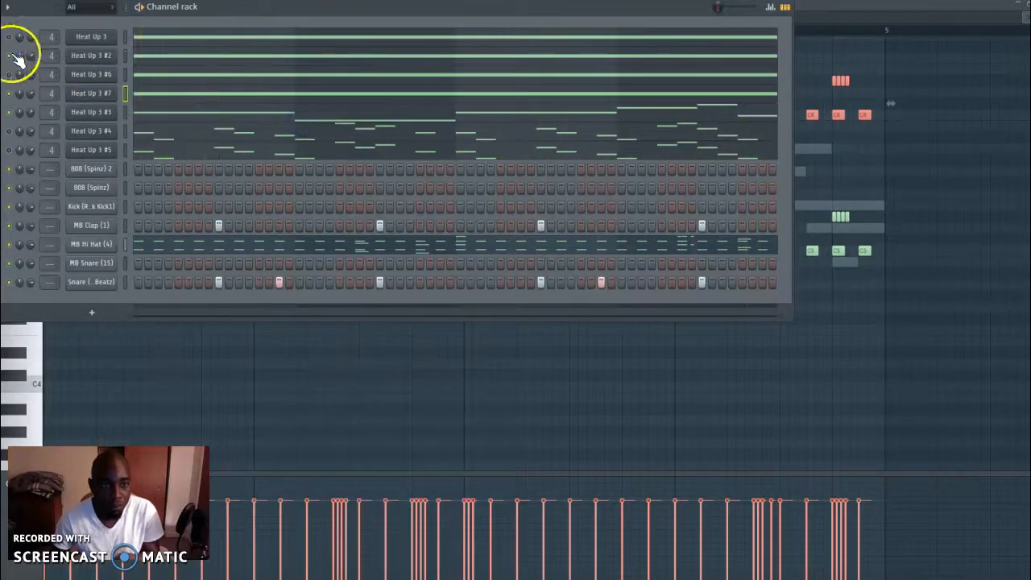
Turn on and lock the sequencer in Heat Up 3 #7, play the pattern and close the instrument window
left_click(83, 95)
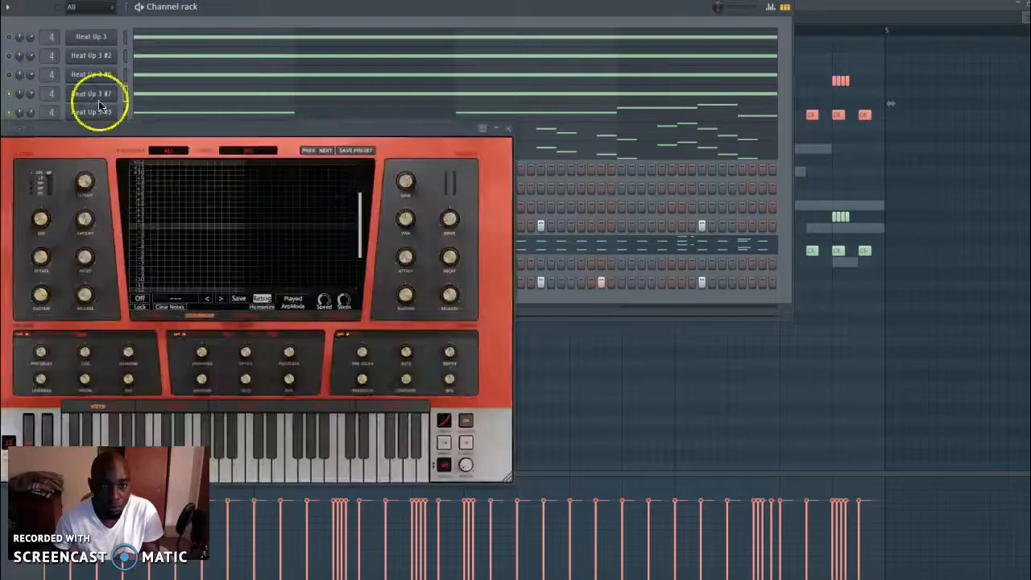
left_click(134, 305)
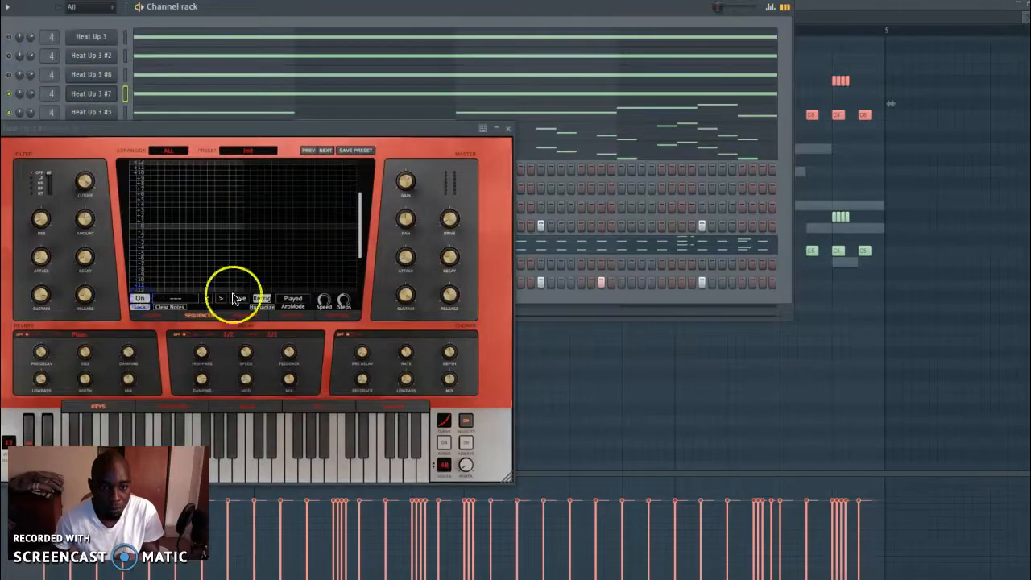
key("space")
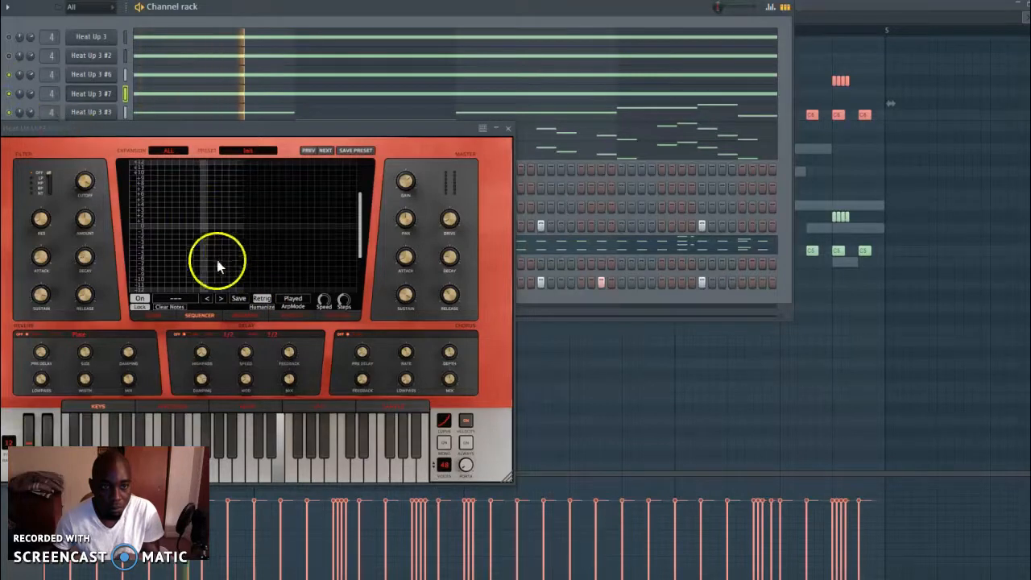
left_click(246, 315)
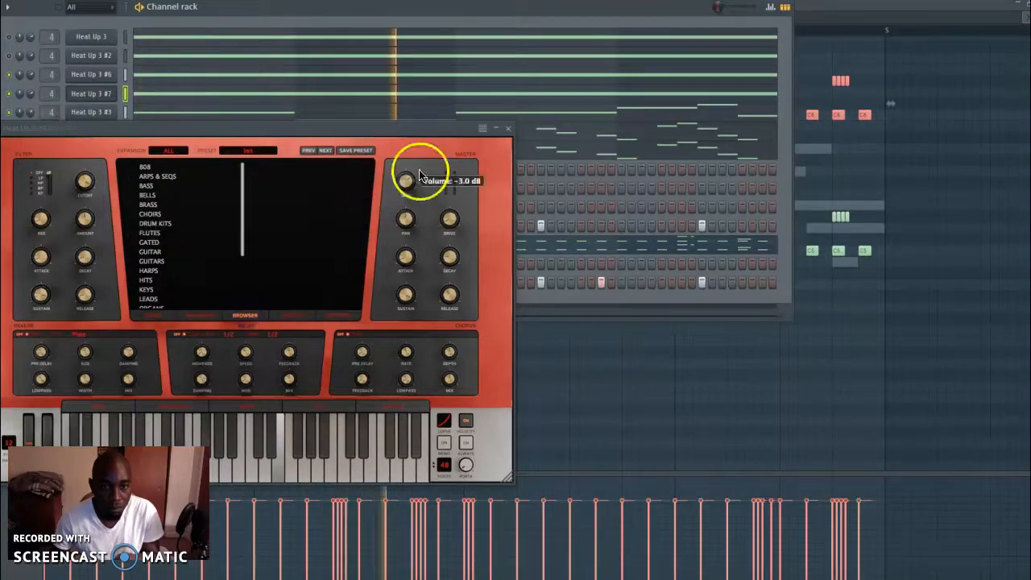
left_click(508, 128)
Try the SEQ DREAMS and SEQ EASY presets from ARPS & SEQS in Heat Up 3 #7 and close its window
left_click(88, 95)
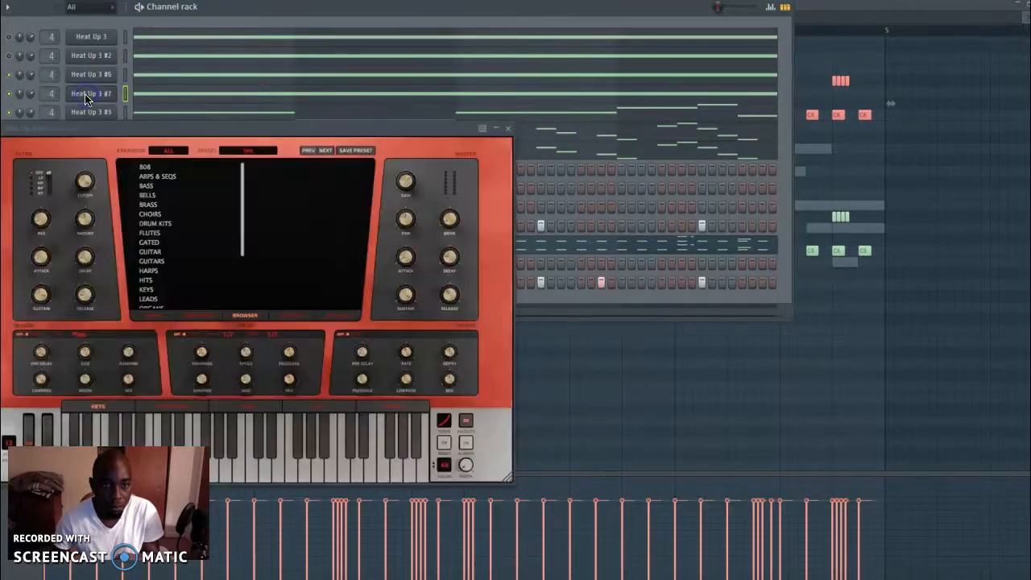
left_click(159, 176)
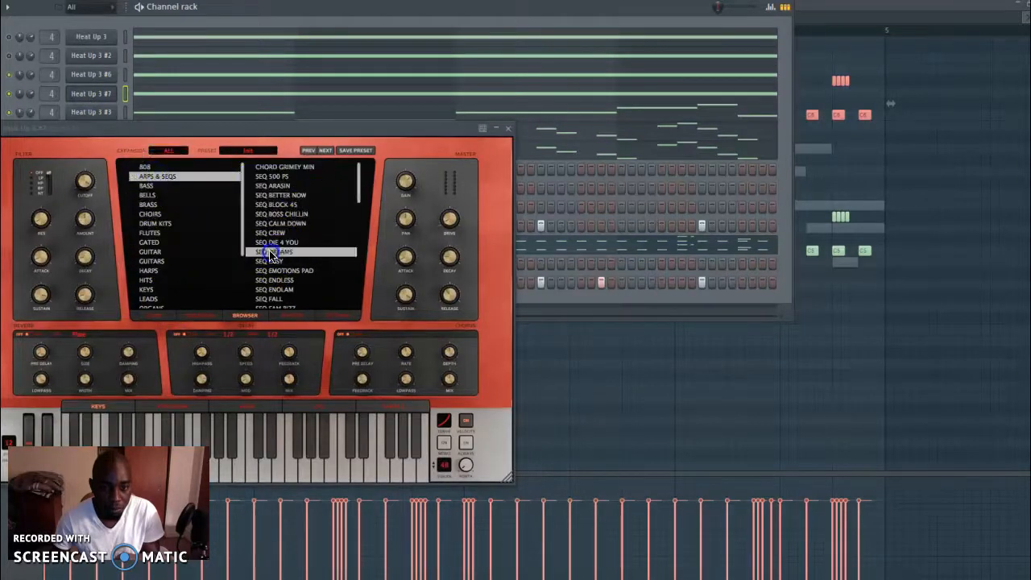
left_click(212, 315)
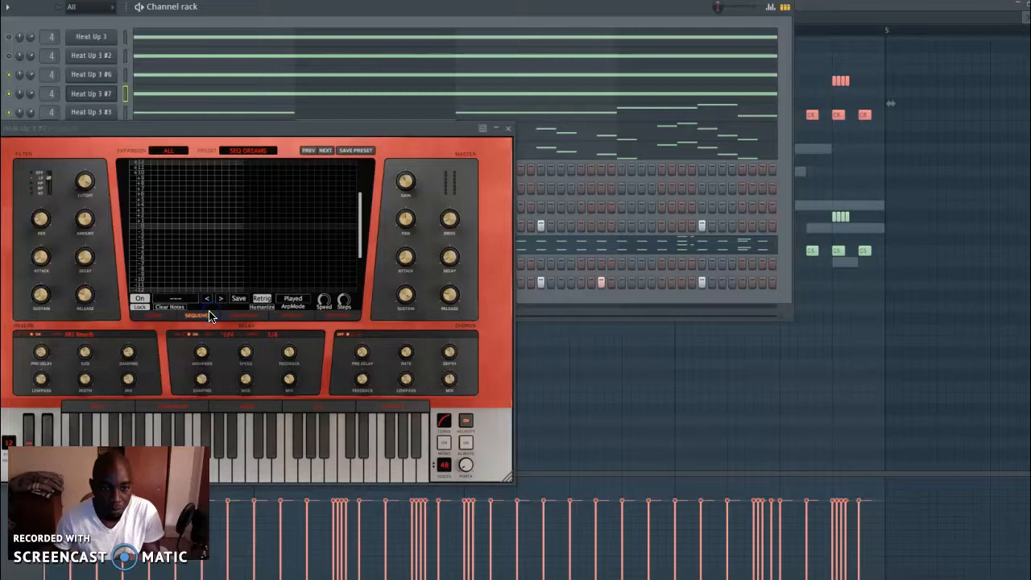
left_click(247, 318)
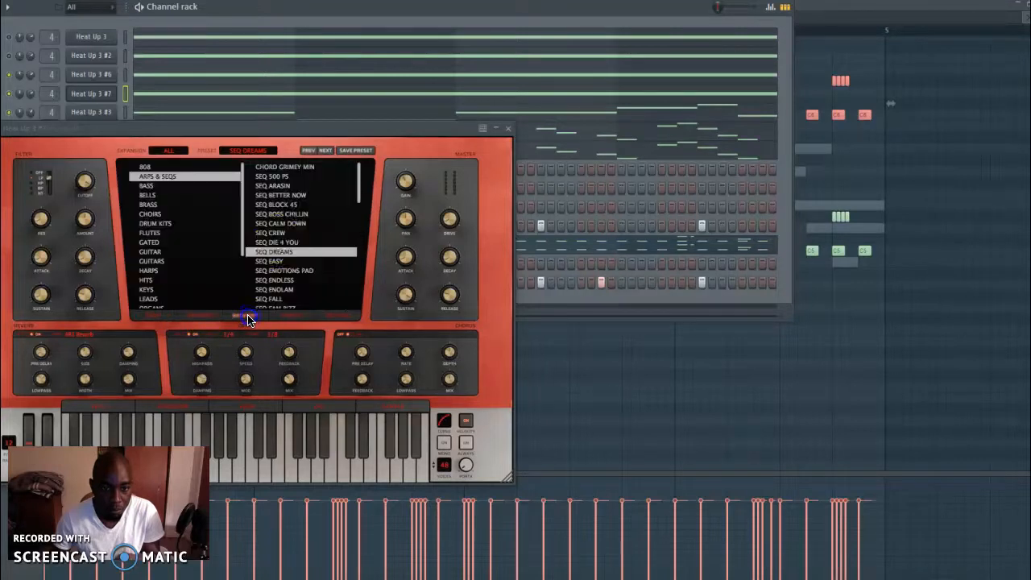
left_click(274, 262)
left_click(509, 128)
Audition the melody layers during playback and leave every Heat Up 3 channel except #6 muted
key("space")
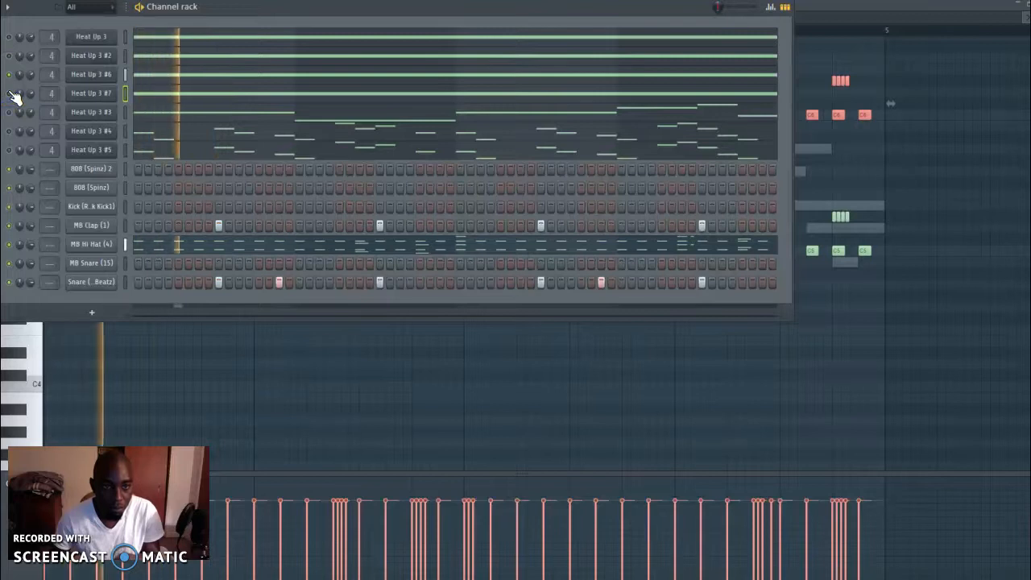
key("space")
right_click(13, 75)
right_click(7, 56)
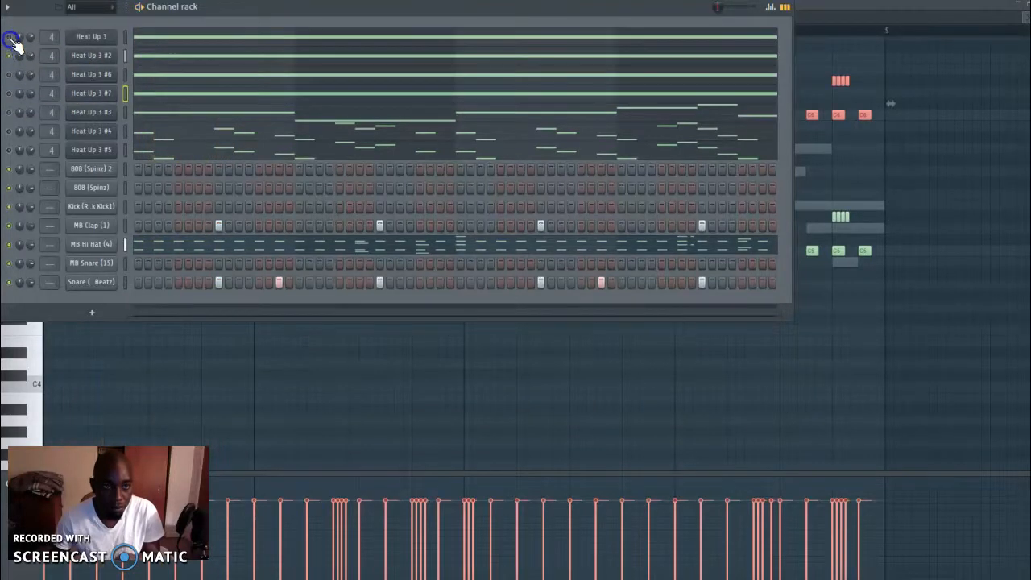
right_click(9, 56)
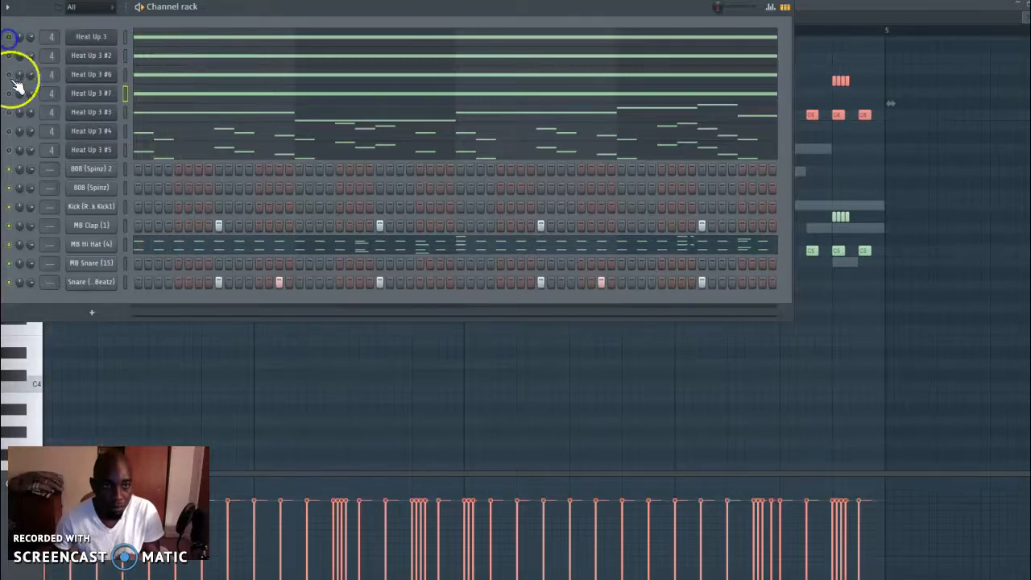
Load the SEQ DREAMS preset from ARPS & SEQS in Heat Up 3 #6 and show its sequencer pattern
left_click(74, 79)
left_click(142, 162)
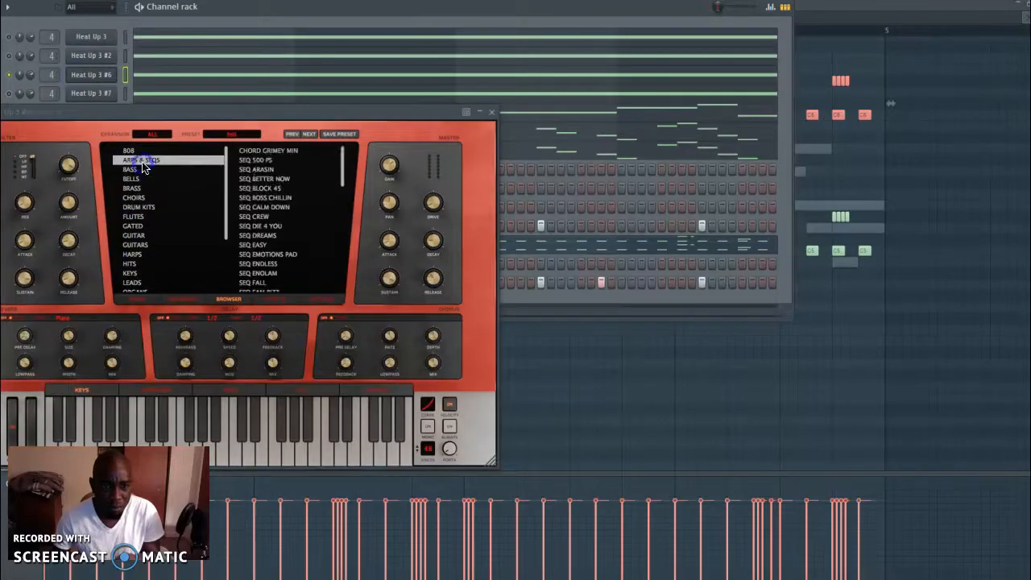
scroll(274, 192, "up", 2)
scroll(295, 242, "down", 5)
scroll(280, 260, "up", 3)
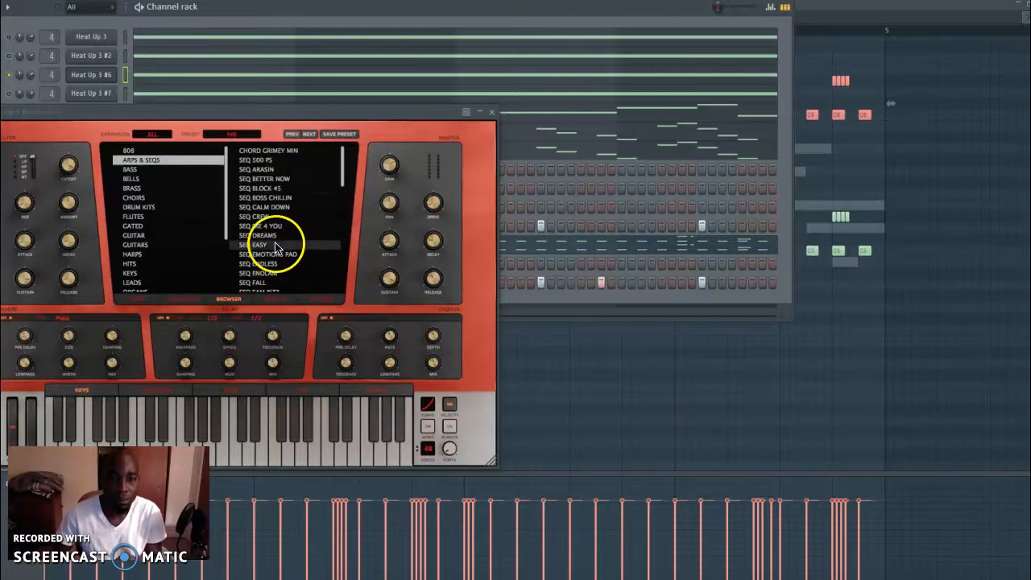
left_click(270, 238)
left_click(173, 299)
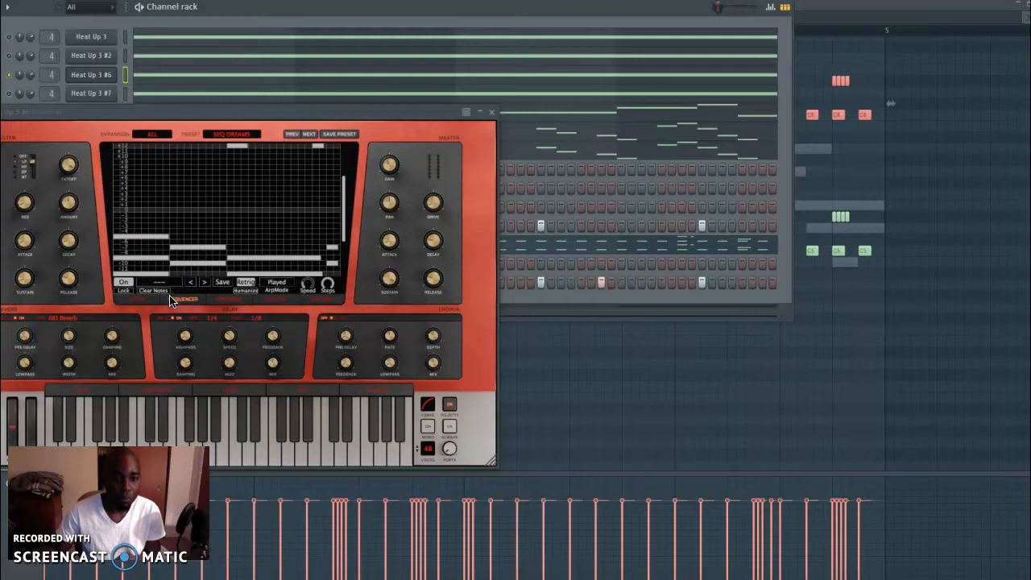
Lock the sequencer pattern in Heat Up 3 #6, try WHITE SODA, load TRAP STAB from HITS and close its window
left_click(116, 298)
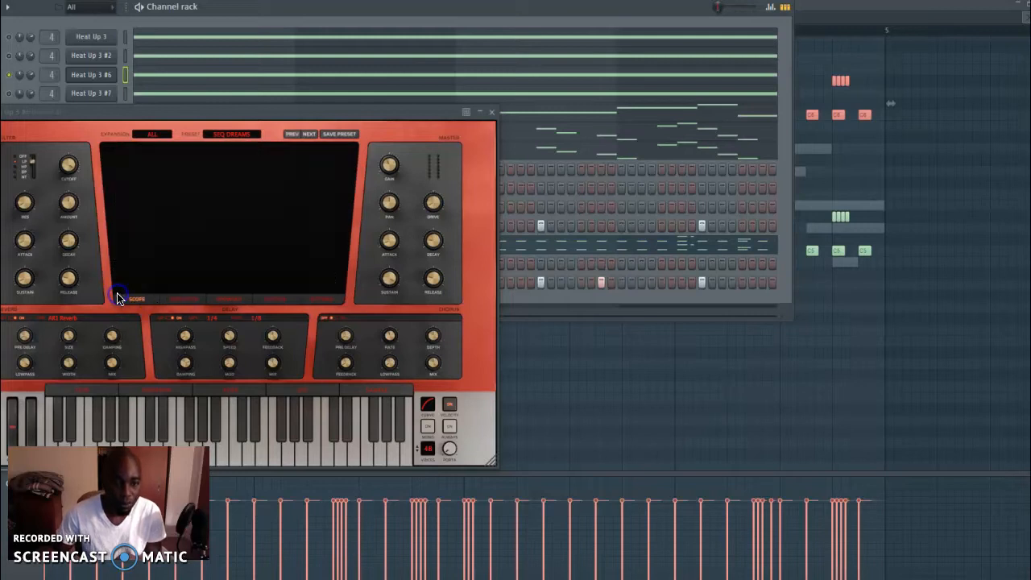
left_click(191, 302)
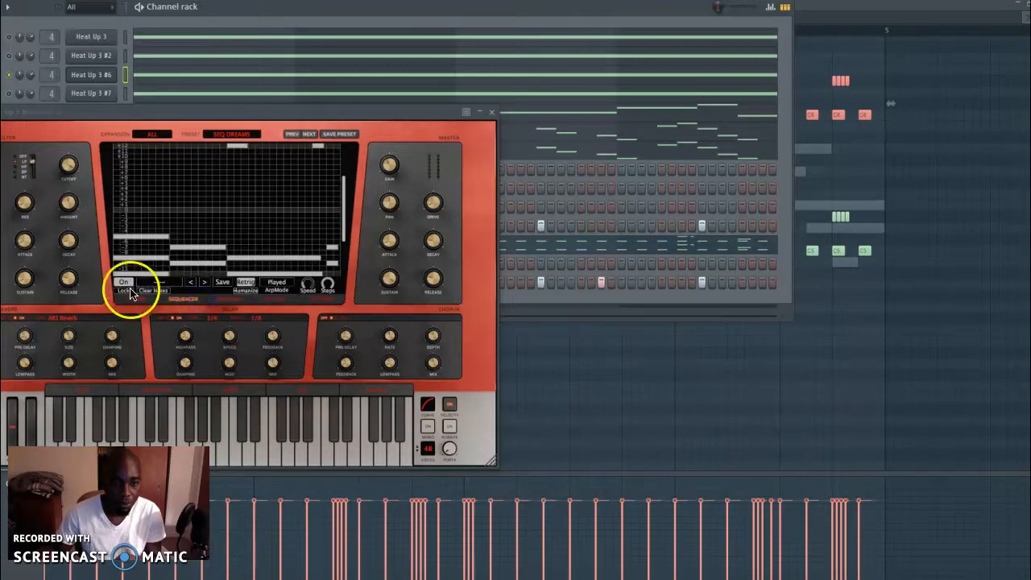
left_click(227, 300)
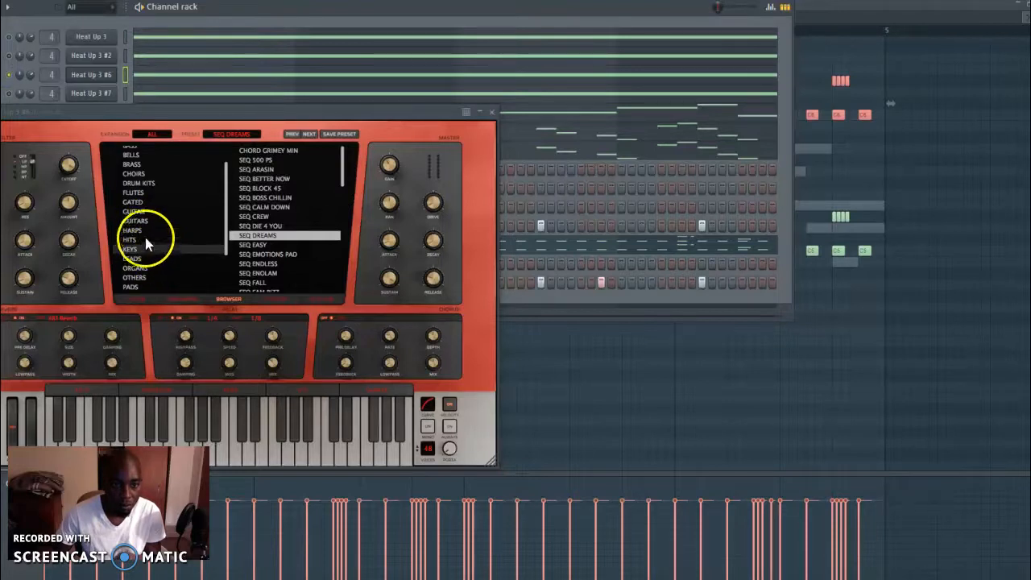
left_click(145, 240)
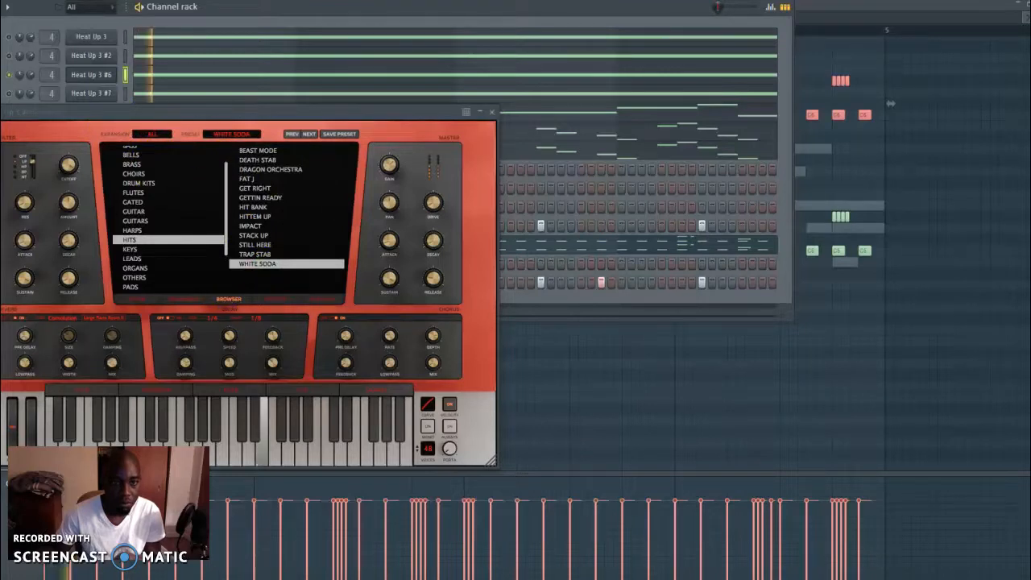
left_click(246, 255)
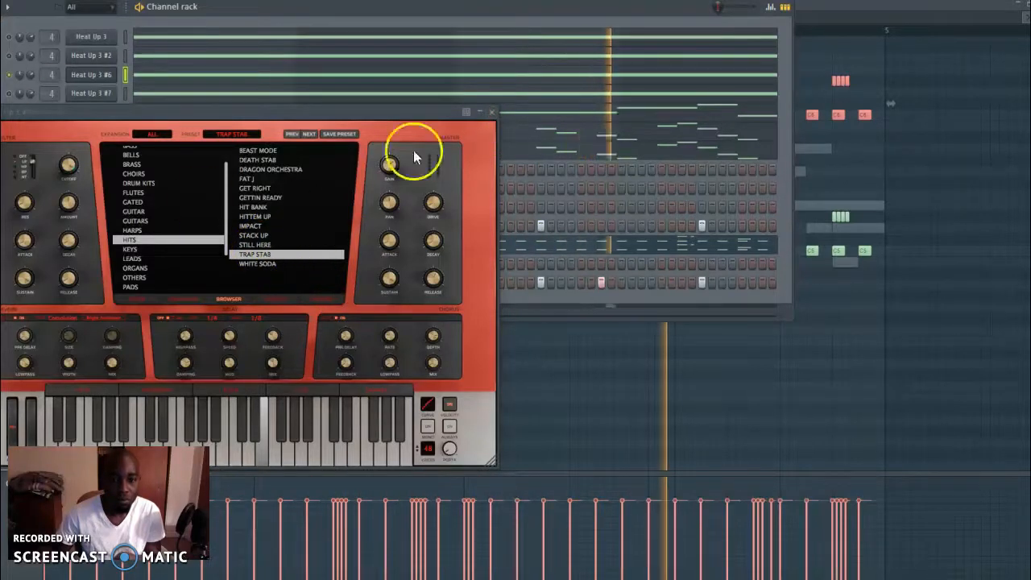
left_click(493, 113)
left_click(493, 112)
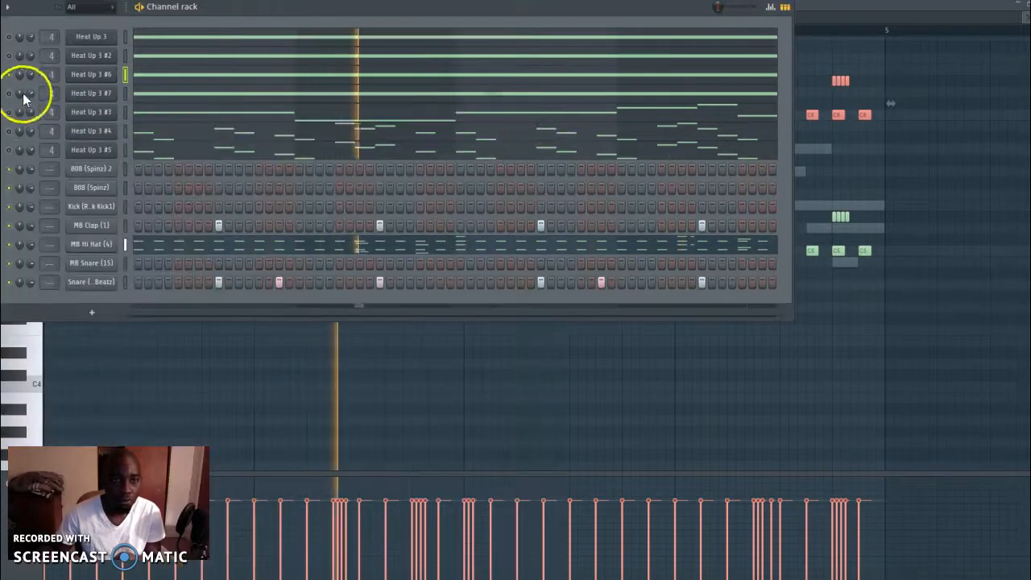
Solo Heat Up 3 #7, try SEQ DREAMS from ARPS & SEQS and ACOUSTIC 06 from BASS, and close its window
left_click(114, 97)
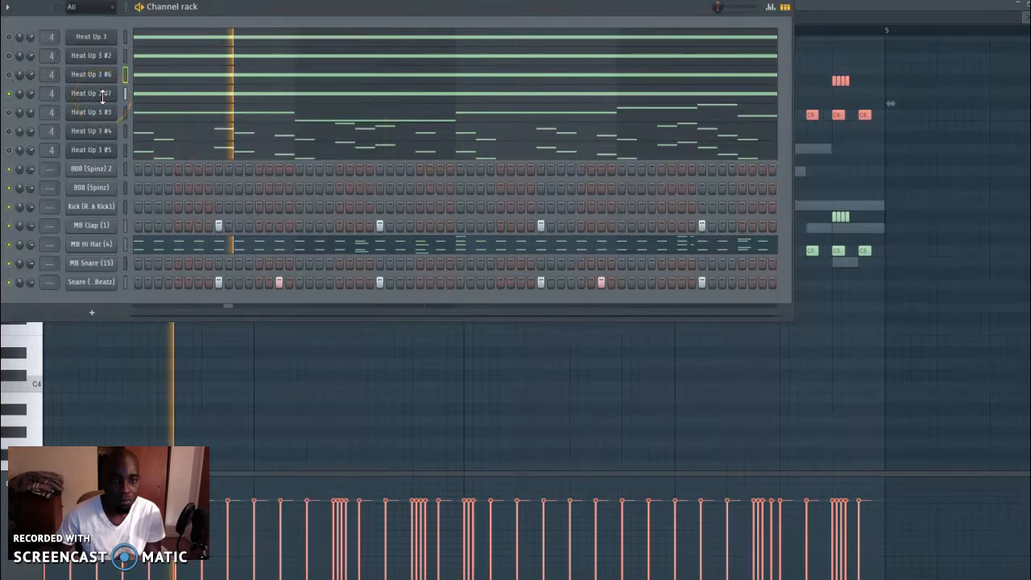
left_click(102, 97)
left_click(201, 314)
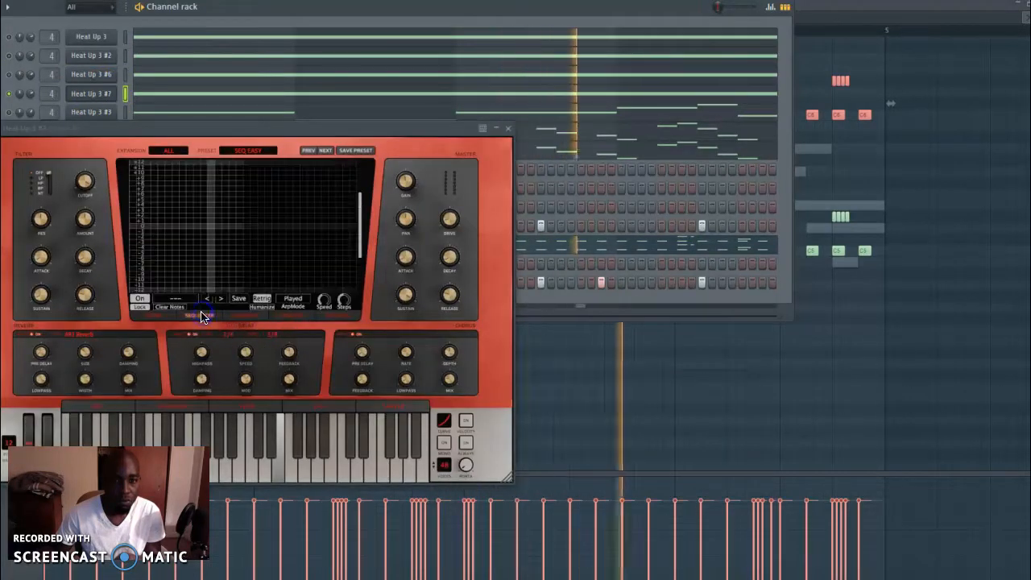
left_click(245, 316)
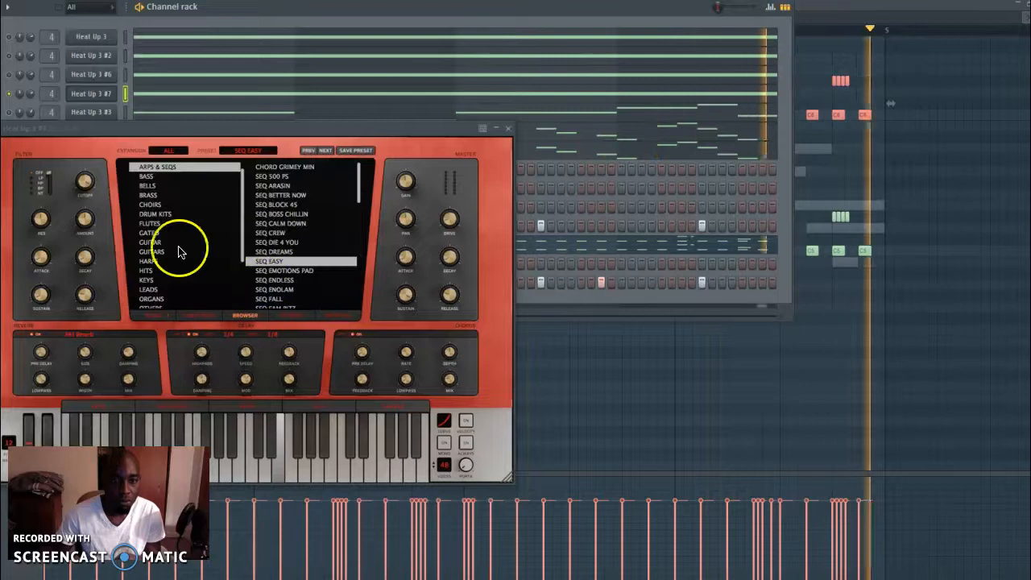
left_click(282, 252)
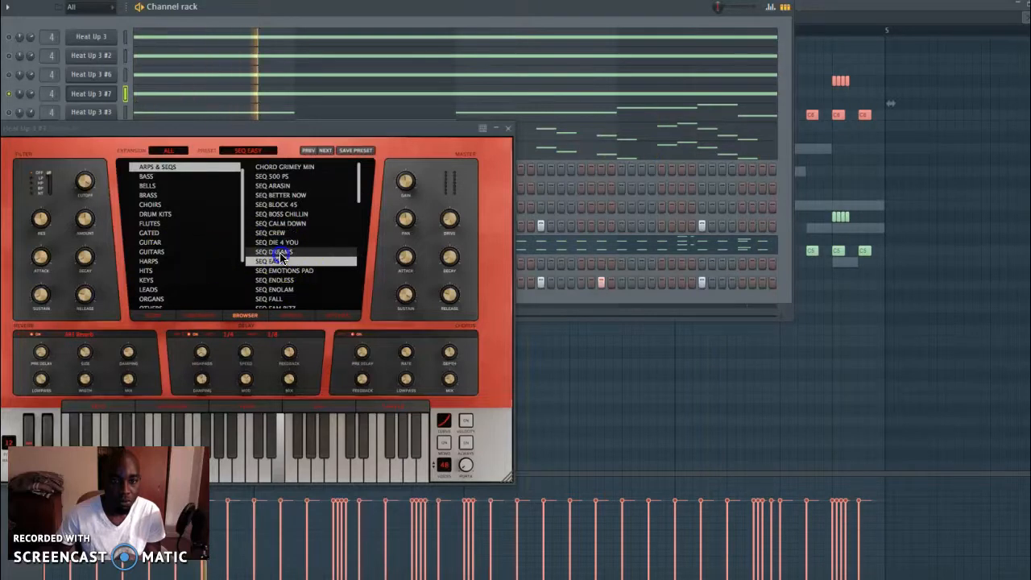
left_click(207, 315)
left_click(258, 314)
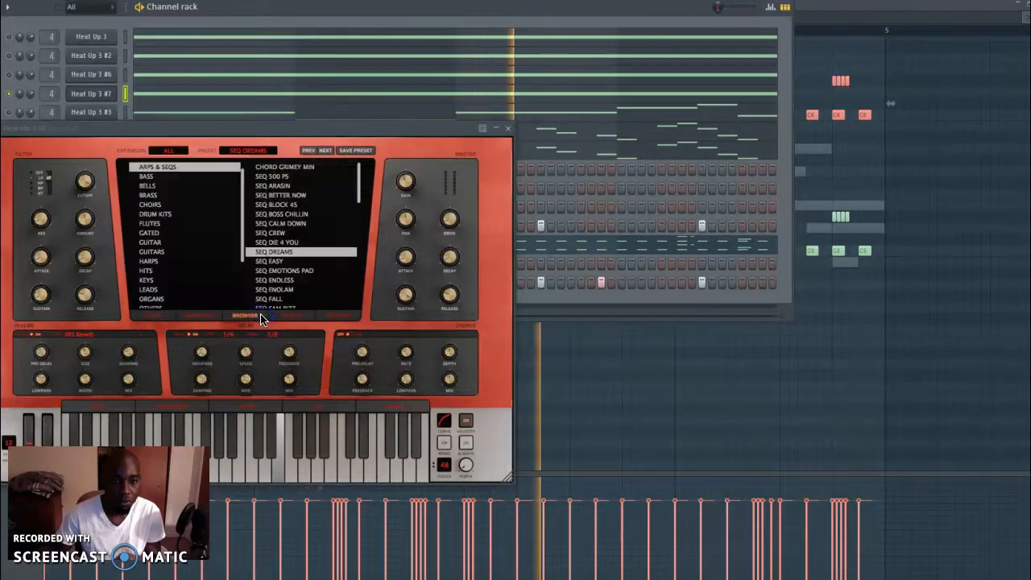
left_click(165, 181)
left_click(300, 214)
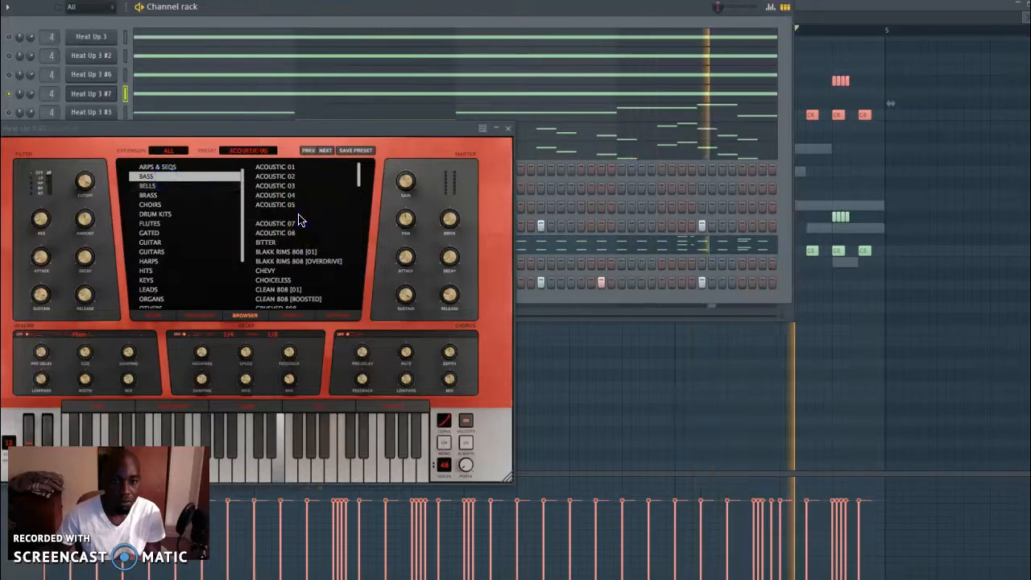
scroll(195, 288, "up", 1)
left_click(512, 131)
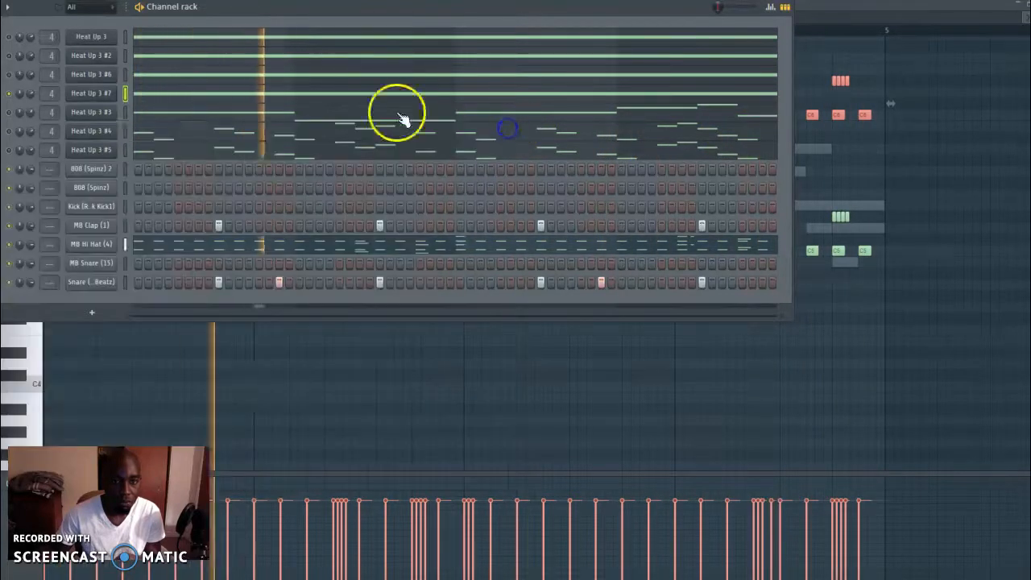
Delete the Heat Up 3 #7 channel from the channel rack
right_click(102, 92)
left_click(160, 211)
left_click(487, 228)
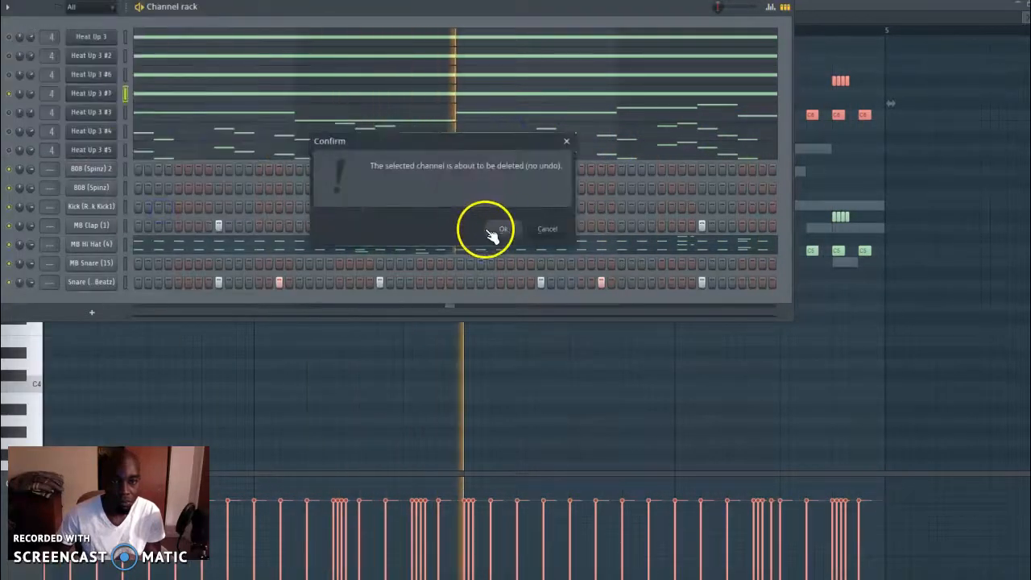
Unmute Heat Up 3 #3 and #6, and clone the Heat Up 3 #6 channel
left_click(8, 93)
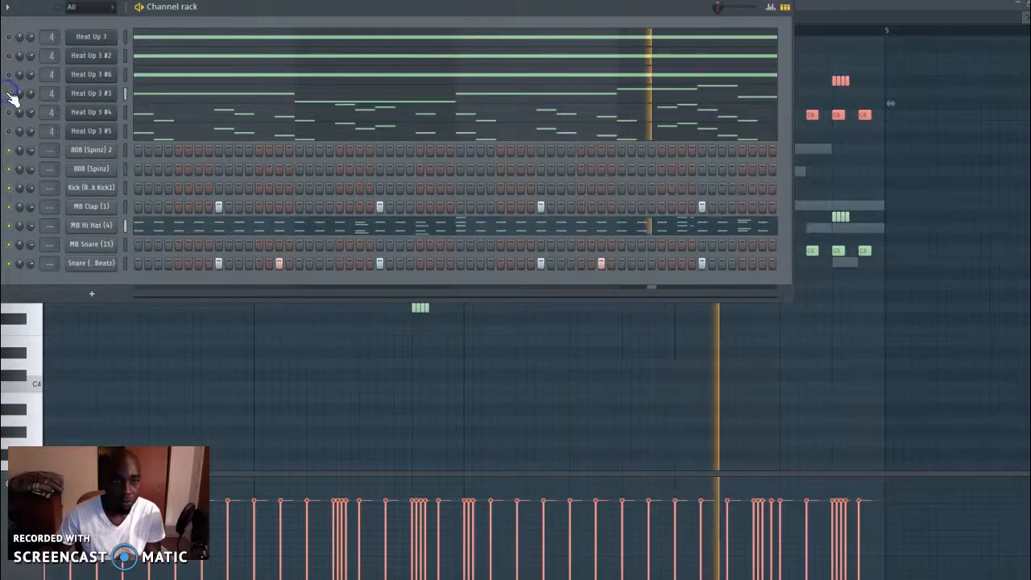
left_click(9, 74)
right_click(74, 71)
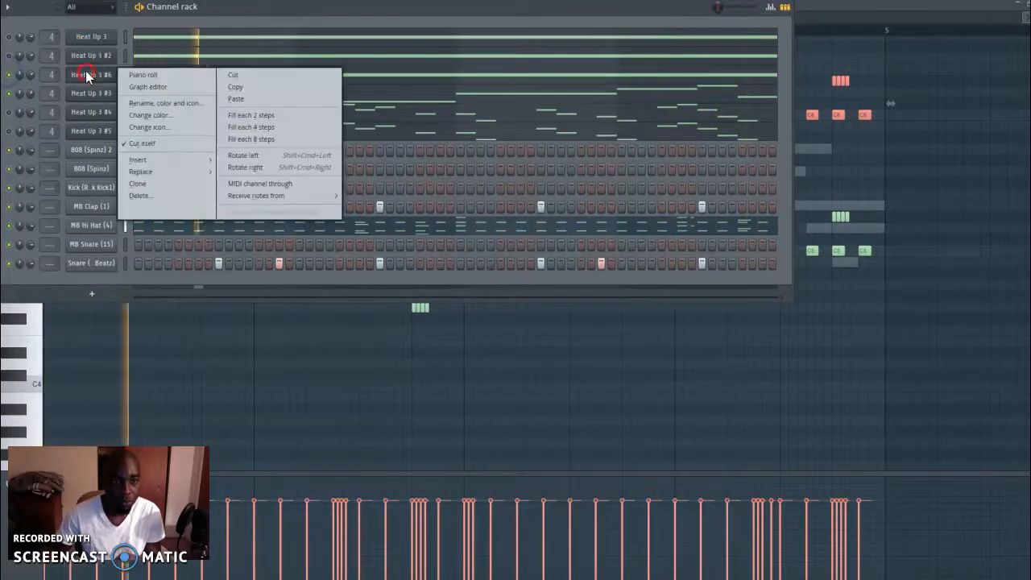
left_click(125, 186)
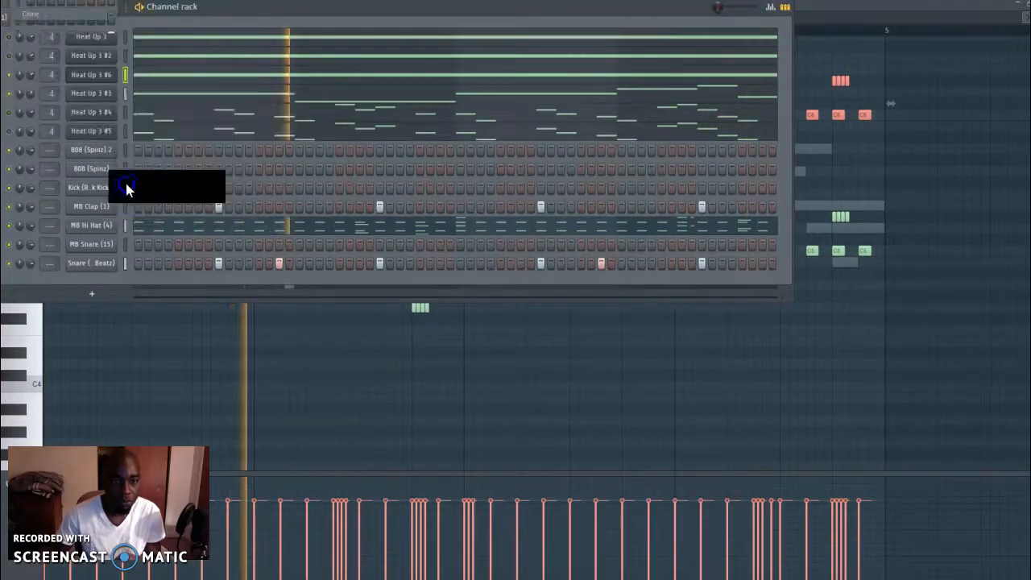
right_click(96, 114)
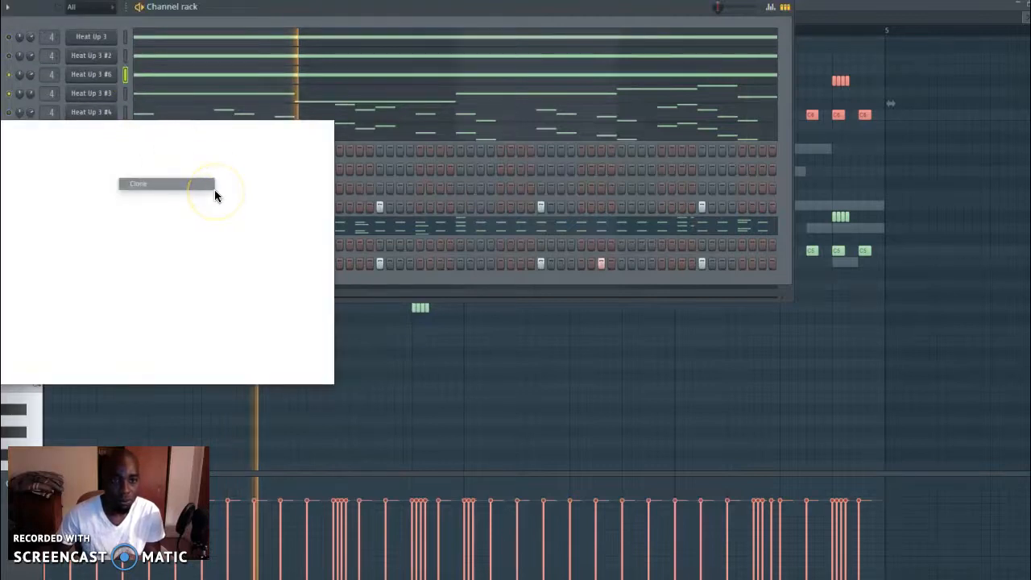
left_click(214, 191)
left_click(242, 343)
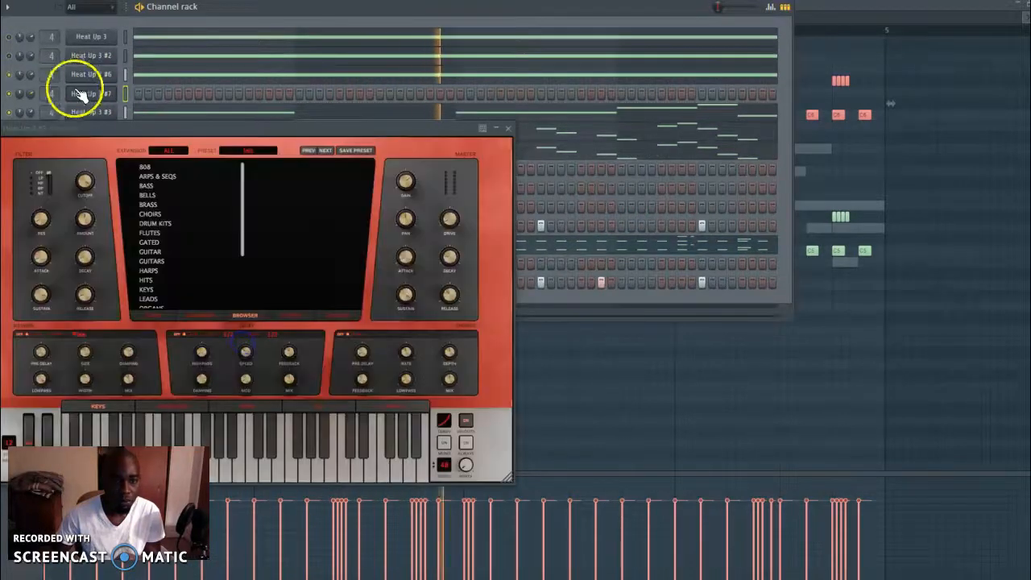
Paste the sustained melody notes into the newly cloned Heat Up 3 #7 channel
right_click(81, 94)
left_click(80, 92)
right_click(80, 93)
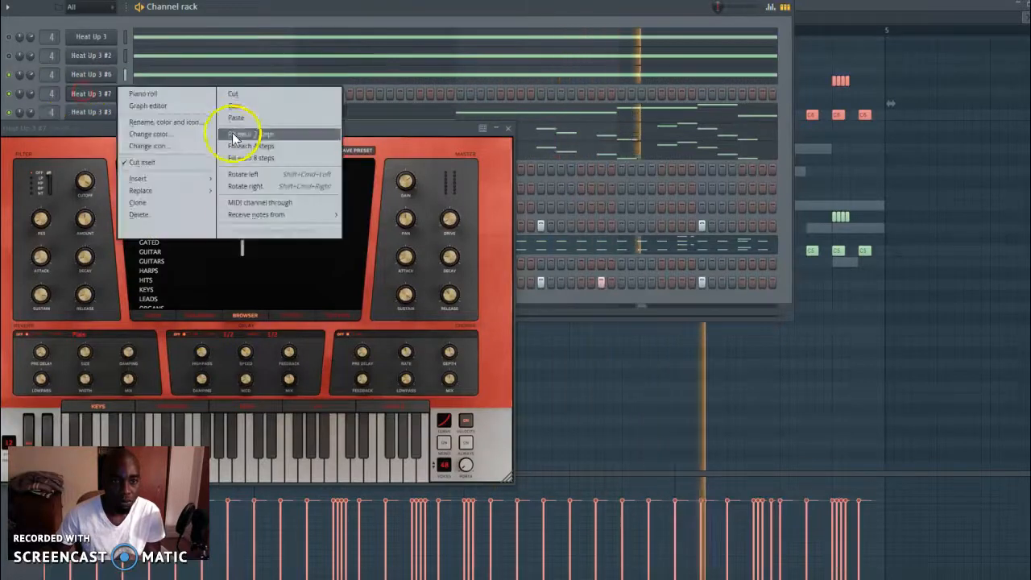
left_click(234, 139)
Load the SEQ DREAMS preset from ARPS & SEQS in the new Heat Up 3 #7 and lock its sequencer pattern
left_click(198, 314)
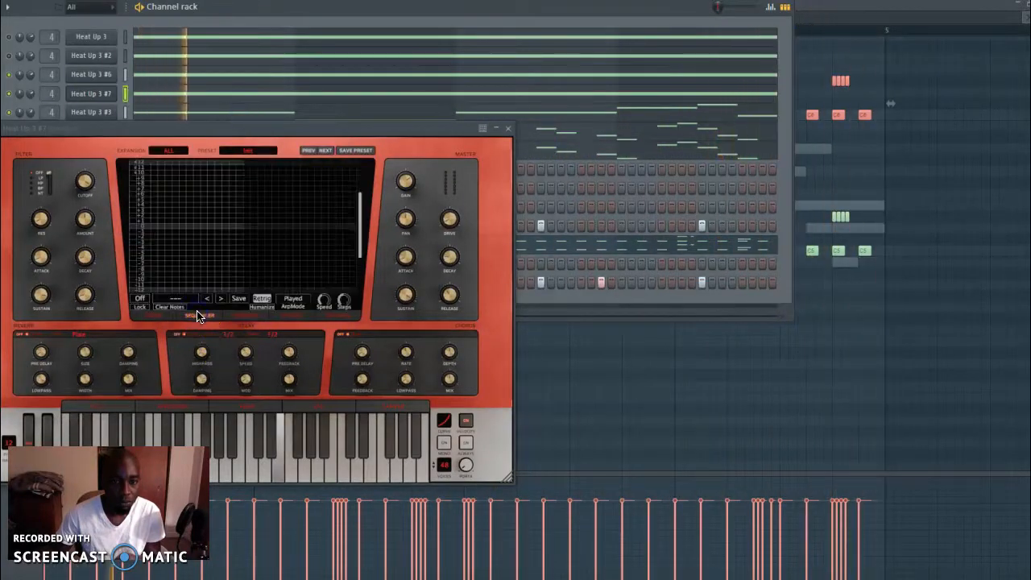
left_click(238, 317)
left_click(161, 176)
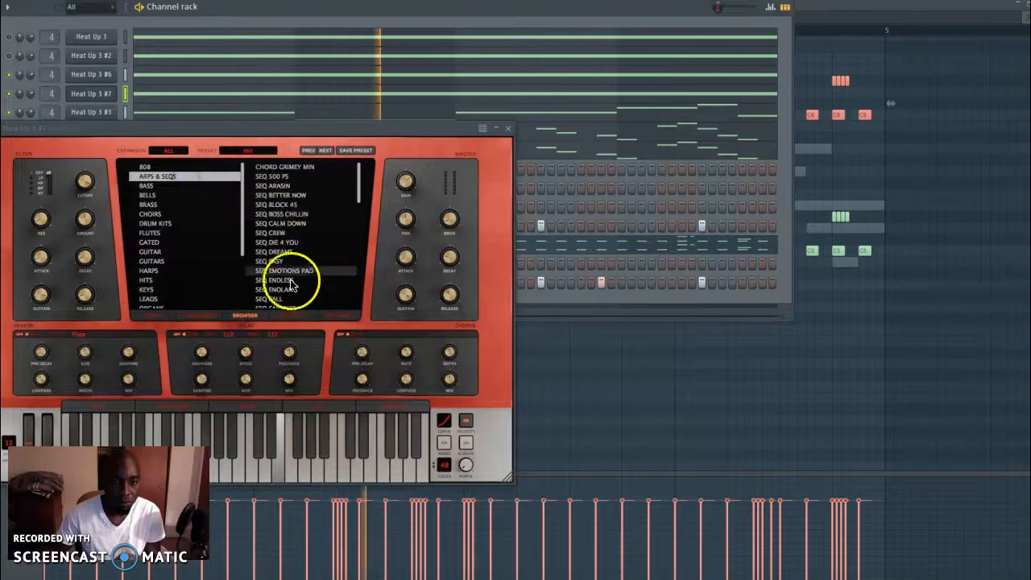
left_click(274, 252)
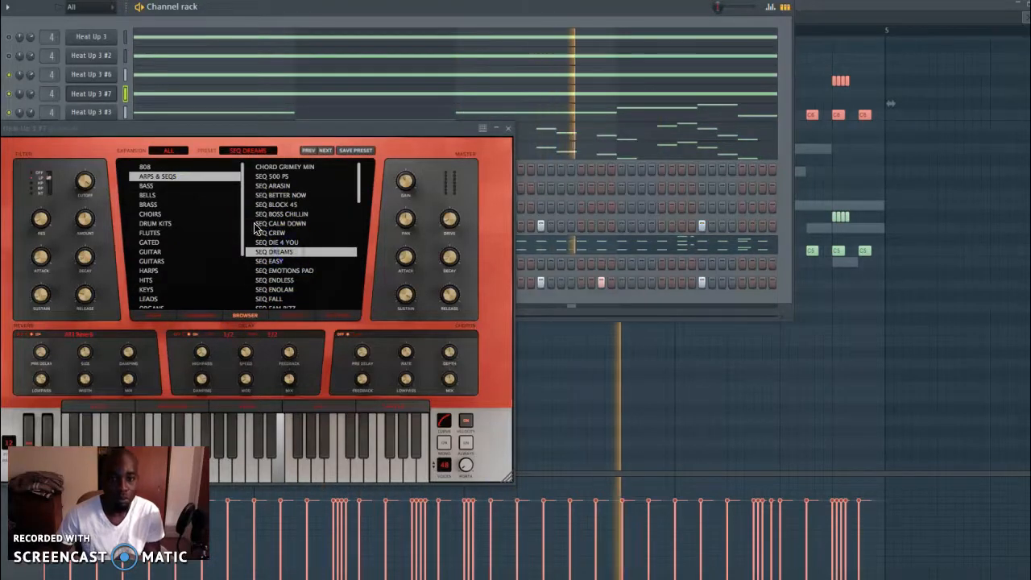
left_click(202, 315)
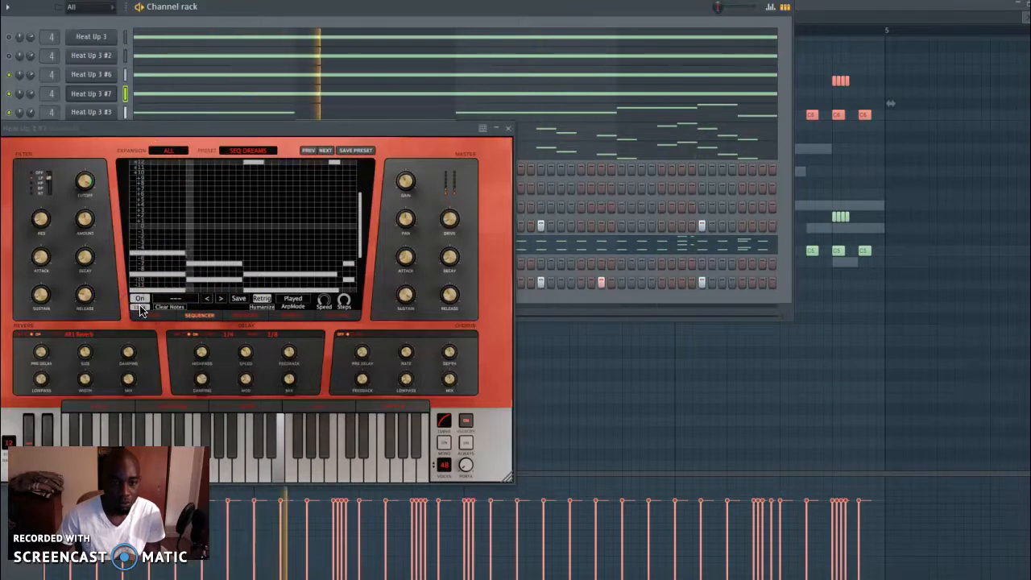
Solo Heat Up 3 #7 and try the CODE RED and BORDERLINE presets from the SYNTHS category
left_click(246, 315)
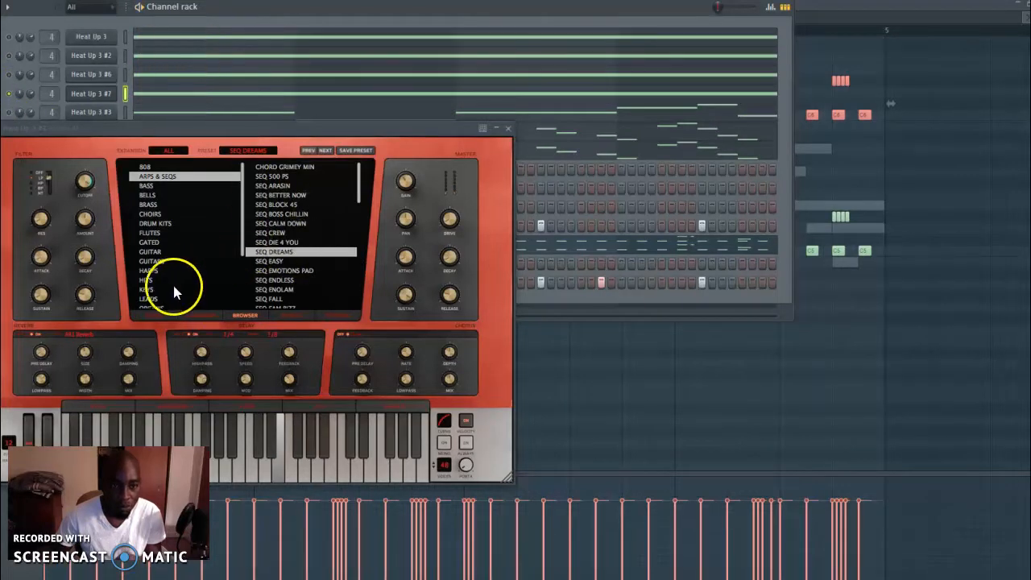
scroll(172, 290, "down", 1)
scroll(168, 284, "down", 1)
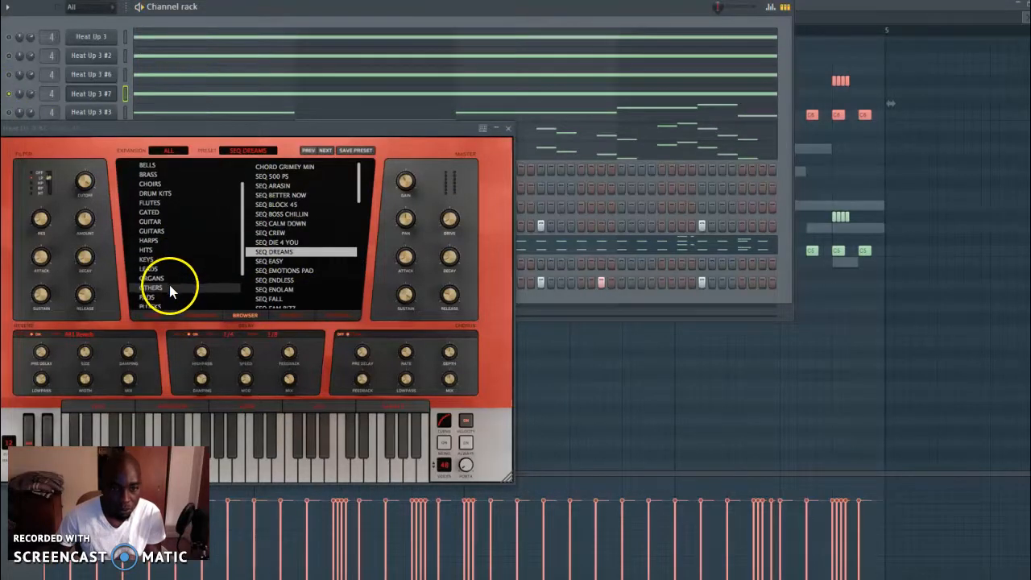
scroll(167, 298, "down", 1)
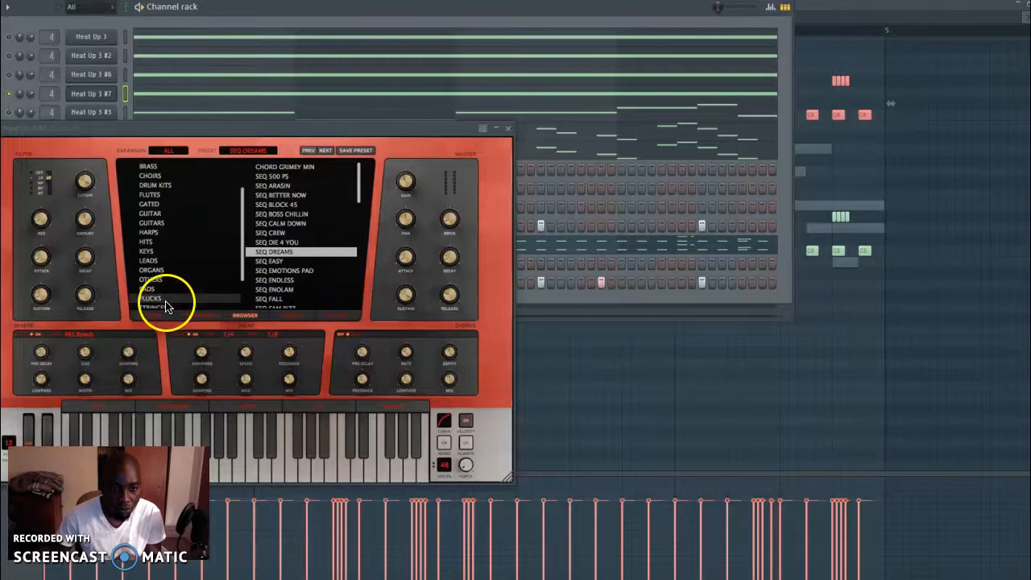
scroll(172, 302, "down", 4)
left_click(177, 286)
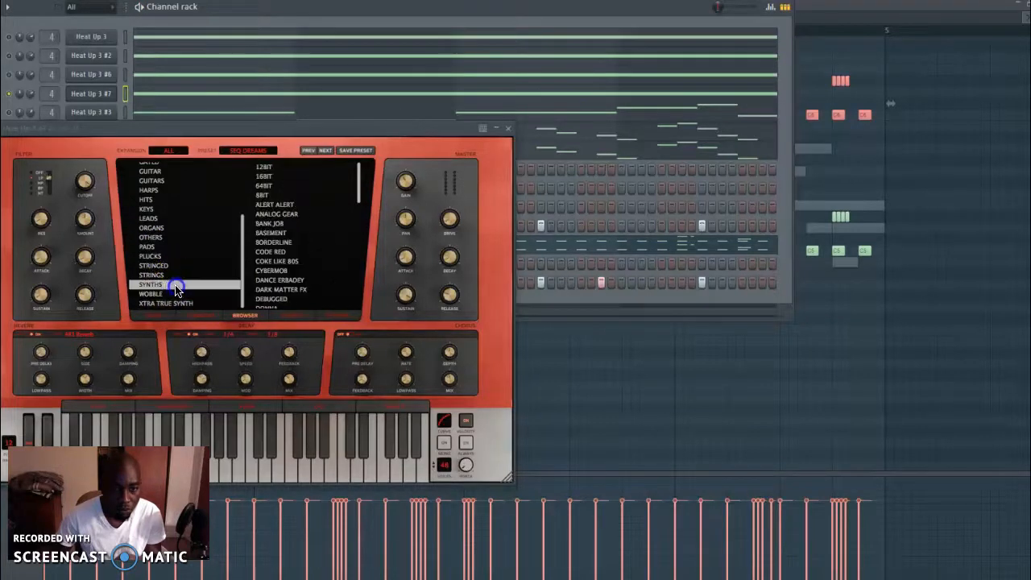
left_click(279, 255)
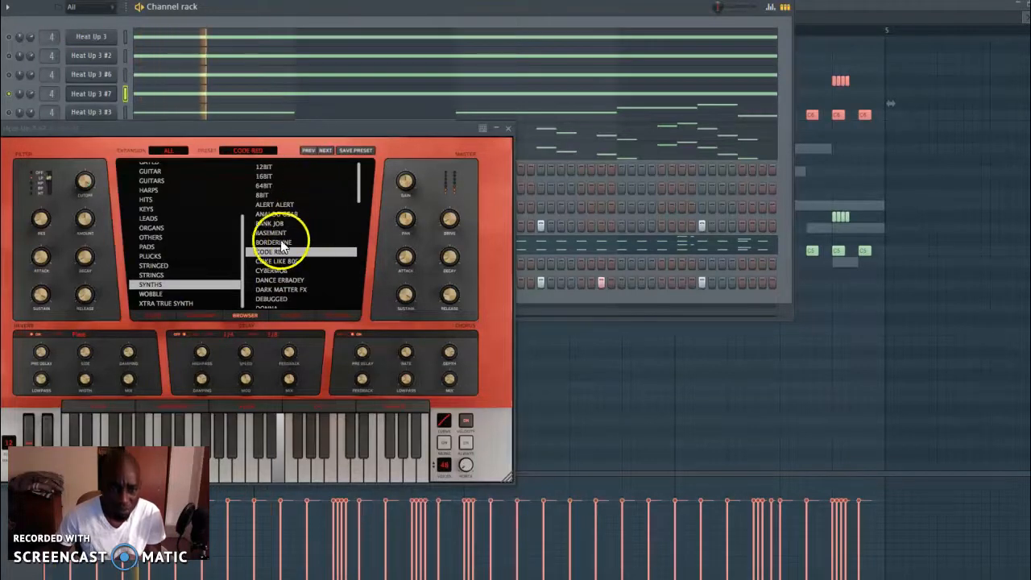
left_click(281, 242)
Try LAST CALL, load KORTAL MOMBAT from PLUCKS in Heat Up 3 #7 and close the instrument window
left_click(184, 256)
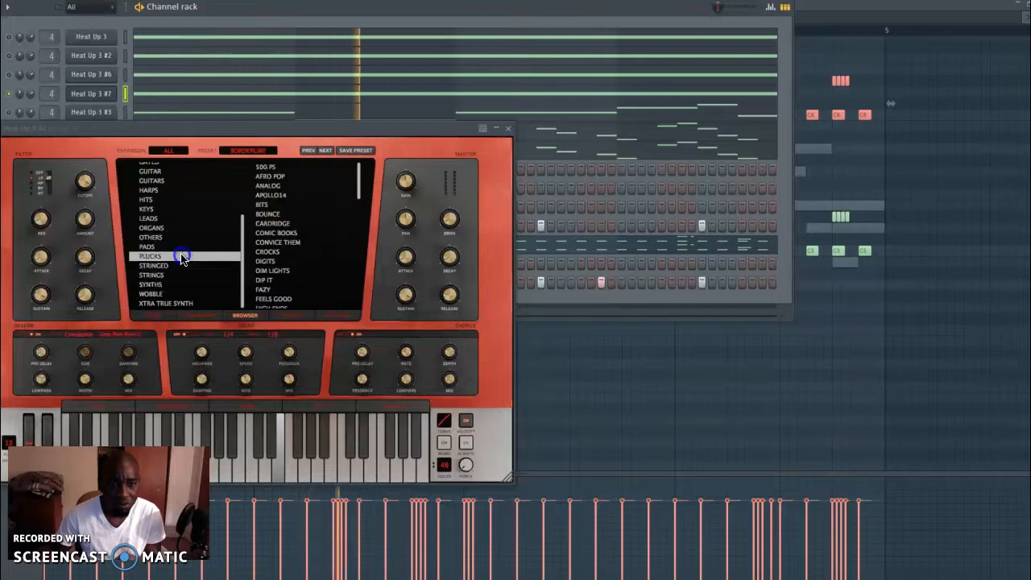
scroll(321, 251, "down", 4)
left_click(300, 246)
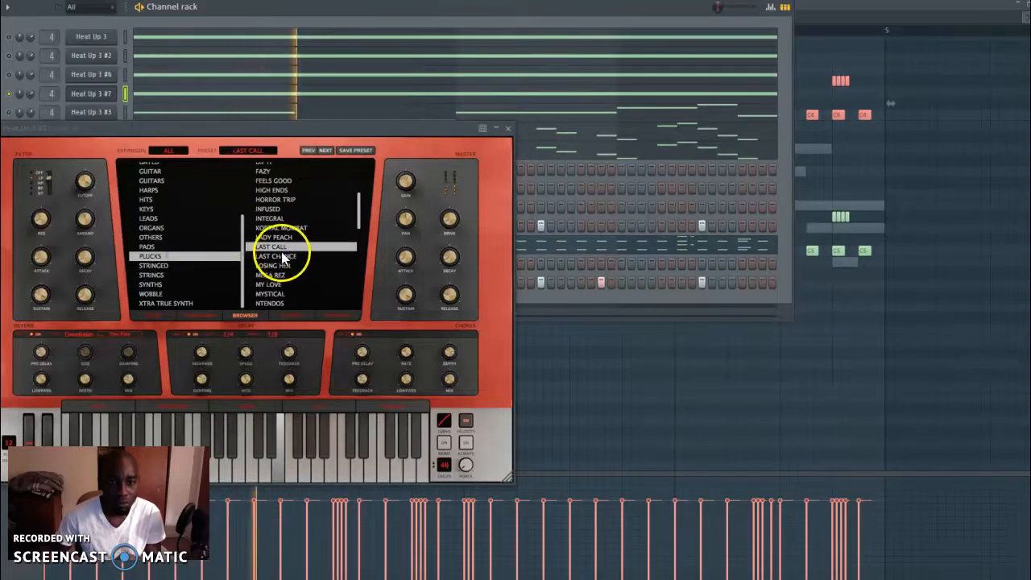
left_click(278, 228)
key("space")
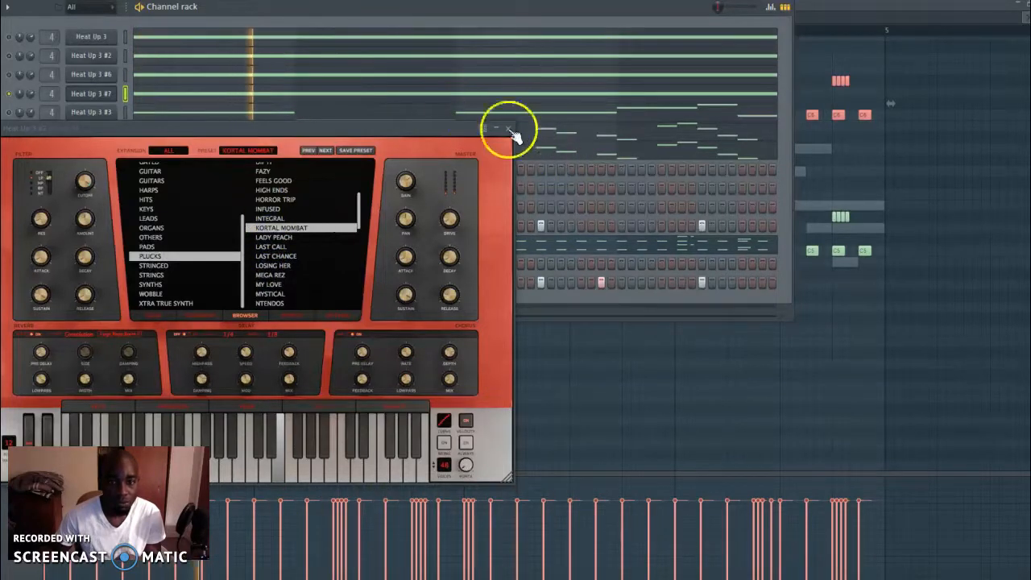
left_click(509, 130)
Play the pattern with all Heat Up 3 channels unmuted and adjust the volumes of the melody layers
key("space")
key("space")
left_click(10, 56)
left_click(9, 37)
left_click(9, 113)
left_click(8, 150)
left_click(9, 132)
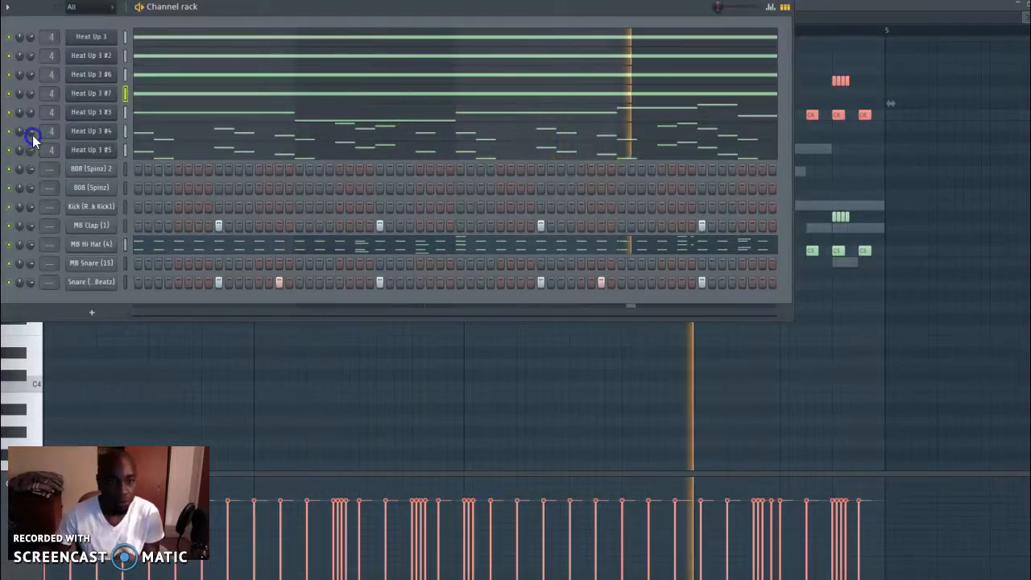
left_click(27, 107)
left_click(29, 55)
Open the piano roll of the 808 (Spinz) channel and audition bass notes on its keyboard
right_click(108, 205)
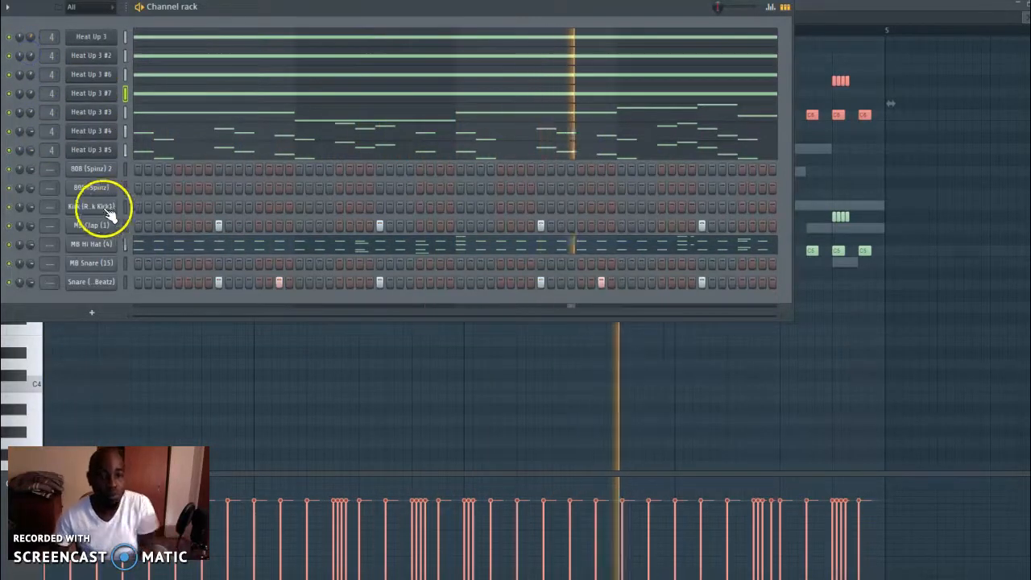
left_click(92, 183)
right_click(88, 187)
left_click(95, 190)
right_click(99, 188)
left_click(141, 188)
left_click(34, 189)
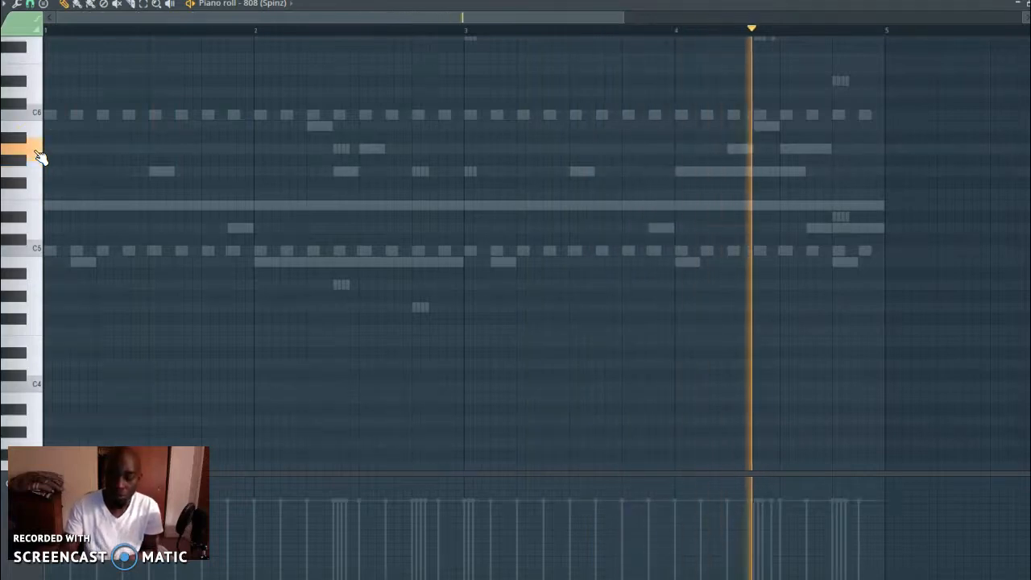
Bring up the mixer and channel rack, and reopen the piano roll of the 808 (Spinz) channel
left_click(314, 121)
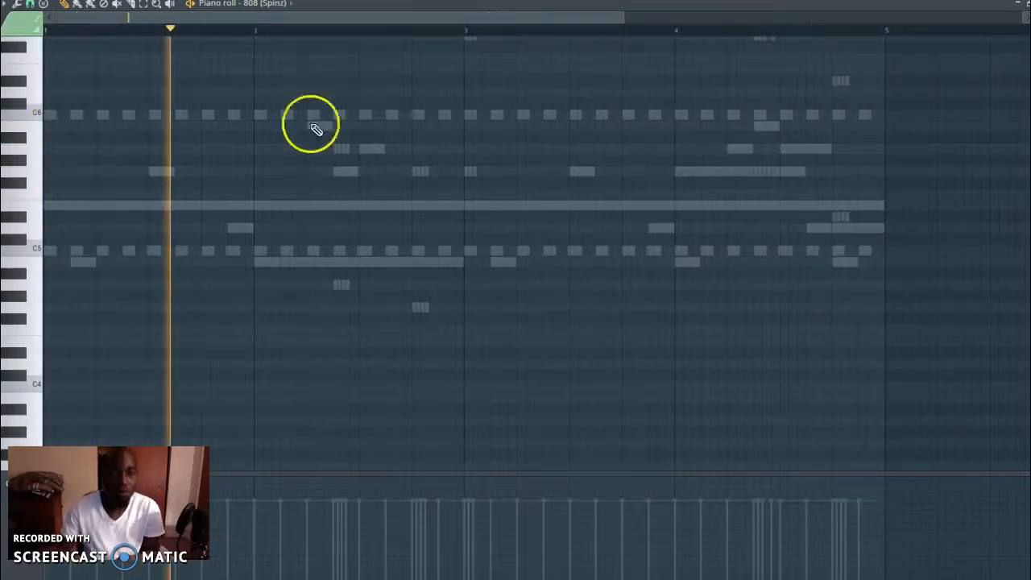
key("F9")
key("F6")
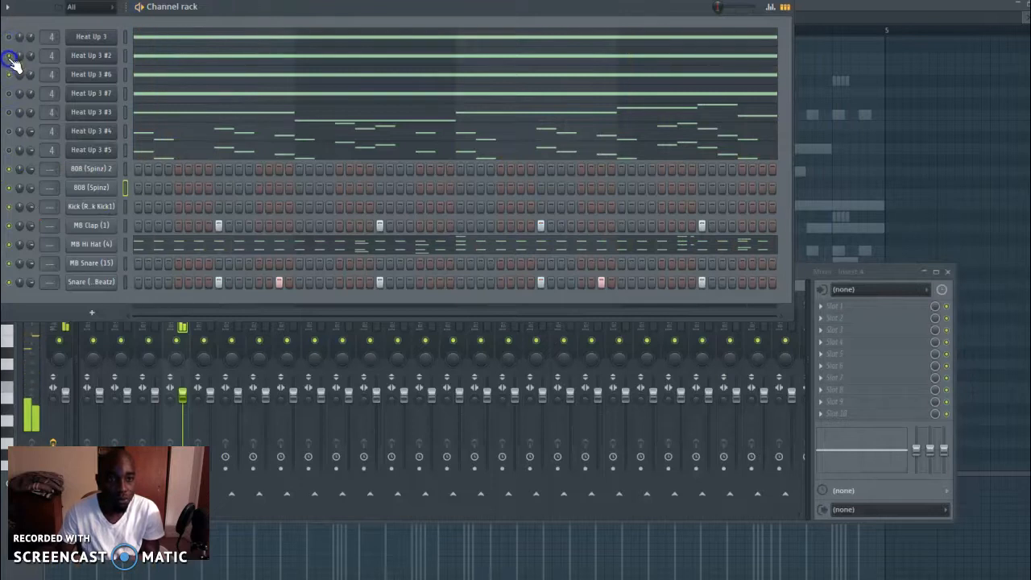
right_click(94, 201)
right_click(89, 189)
left_click(168, 191)
right_click(89, 190)
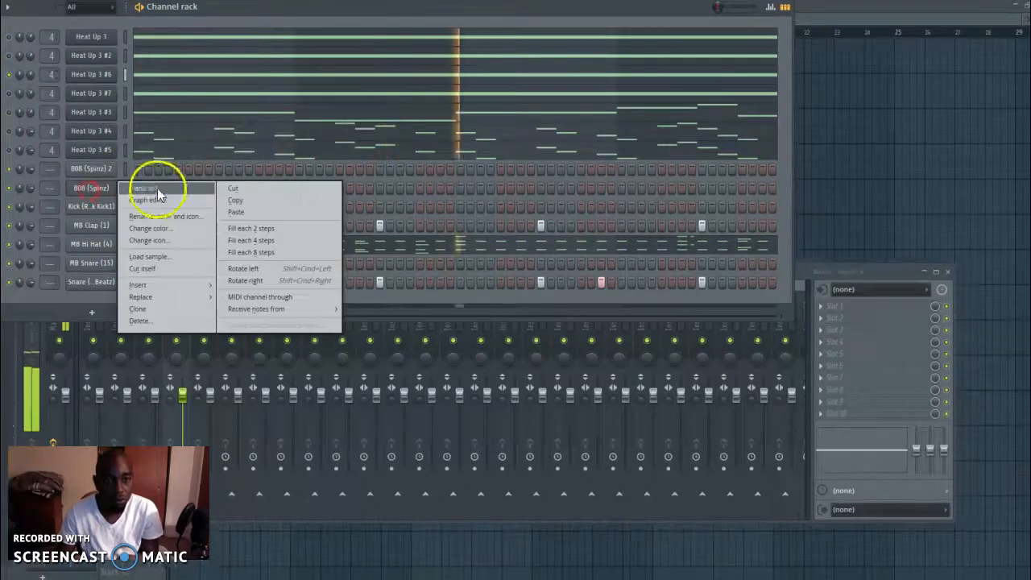
left_click(157, 191)
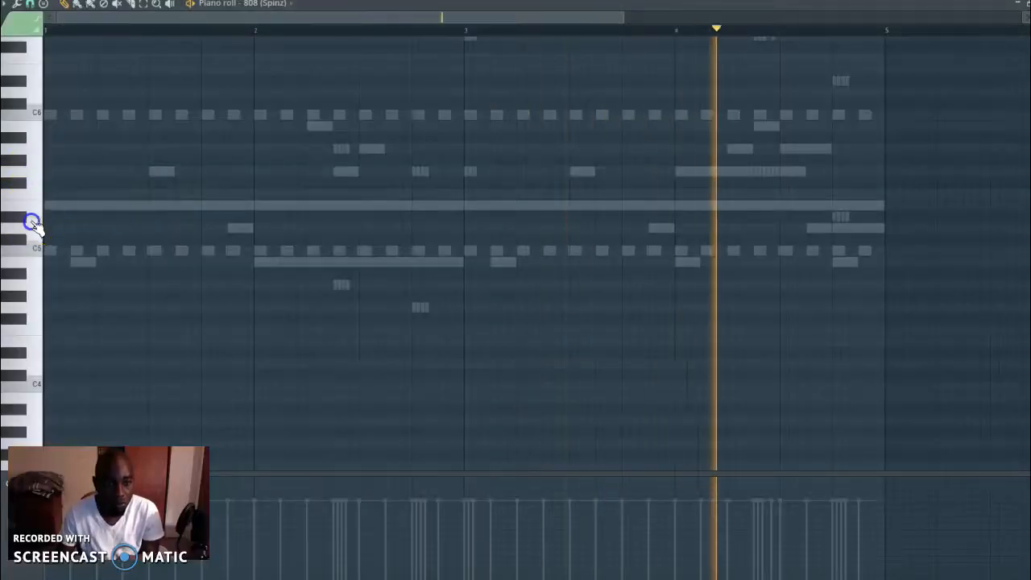
Draw the 808's first two short E5 notes, on beats 1 and 2 of bar 1
left_click_drag(50, 251, 91, 252)
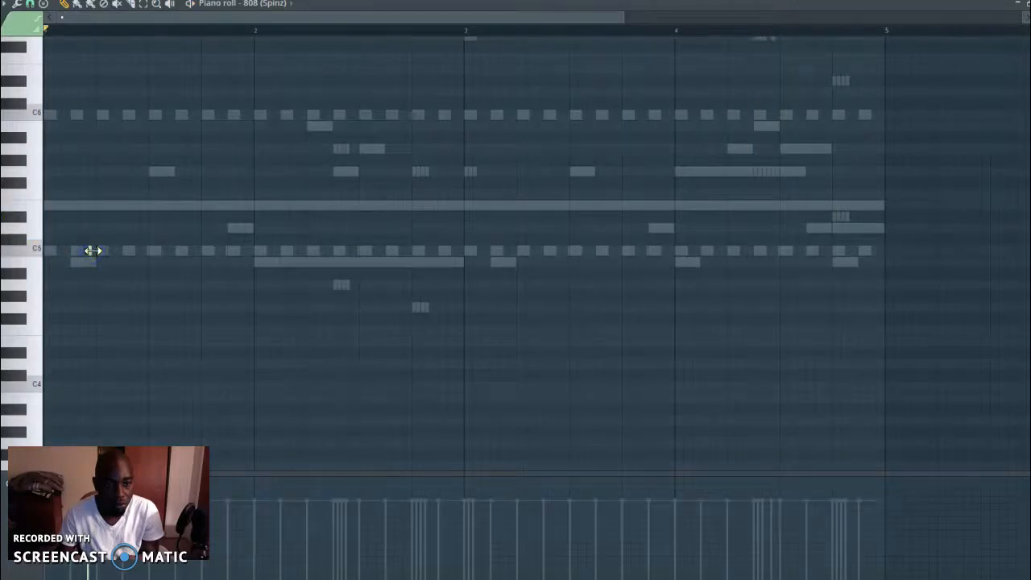
key("space")
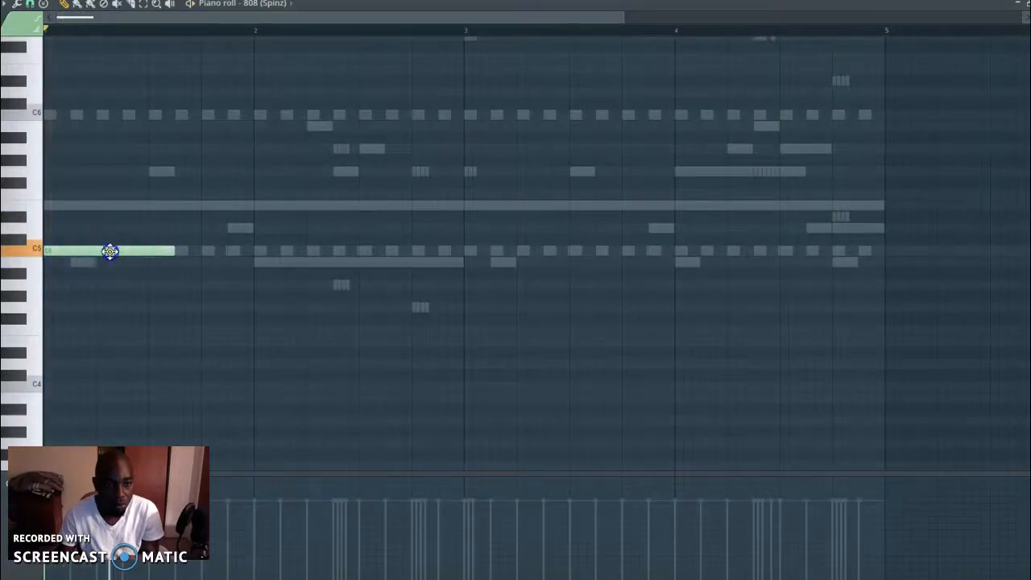
key("space")
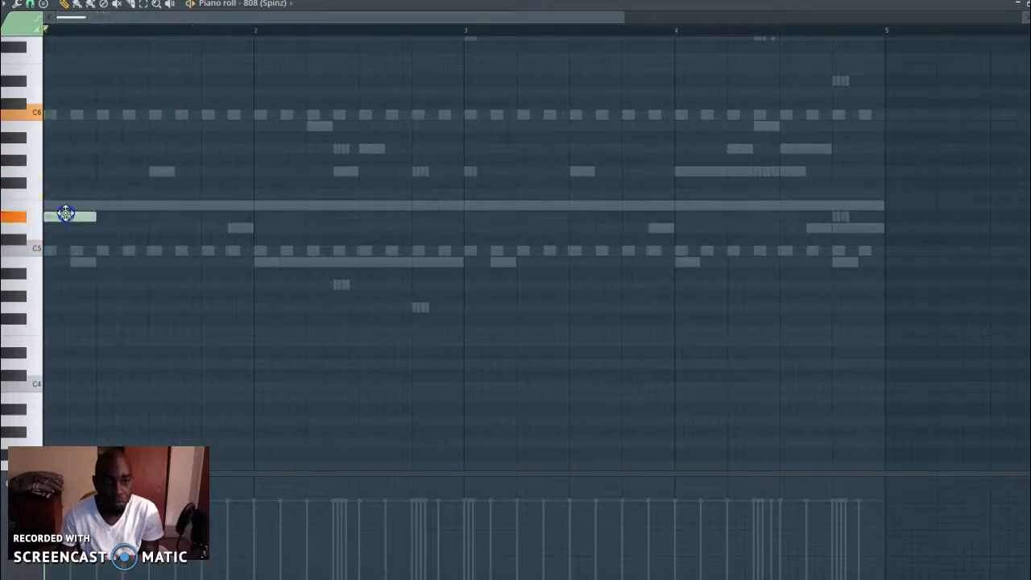
left_click_drag(95, 206, 69, 207)
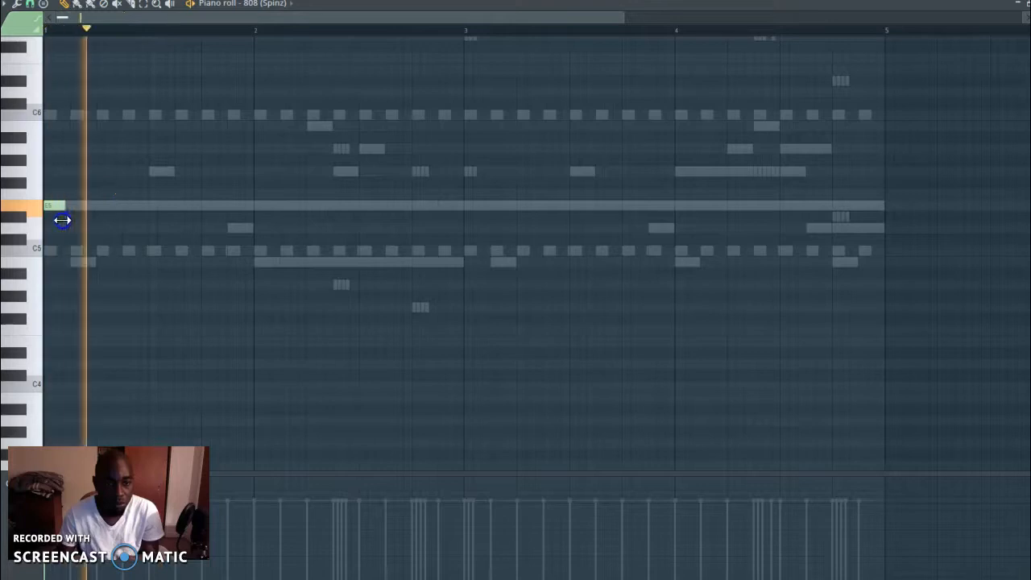
left_click(128, 206)
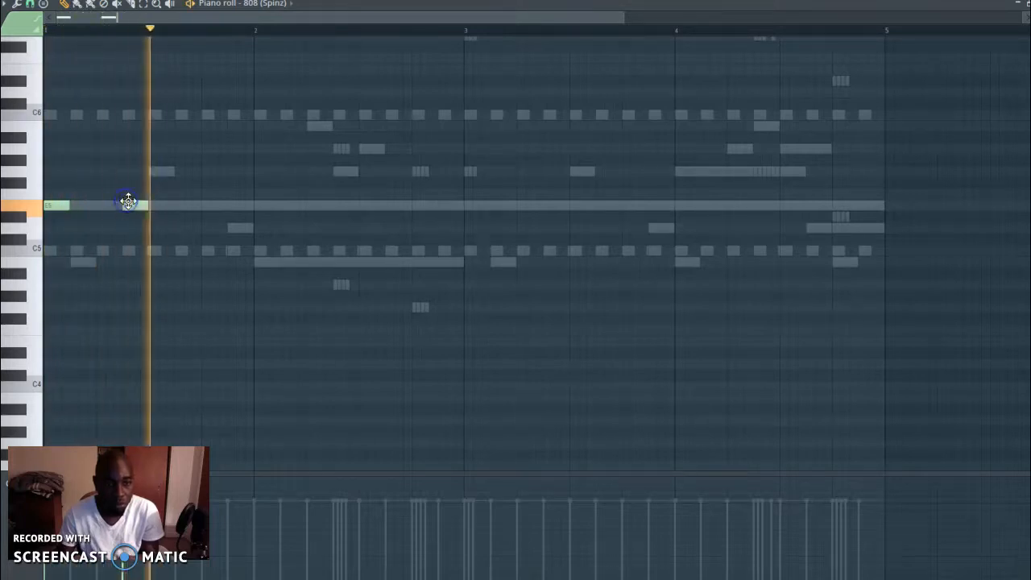
key("space")
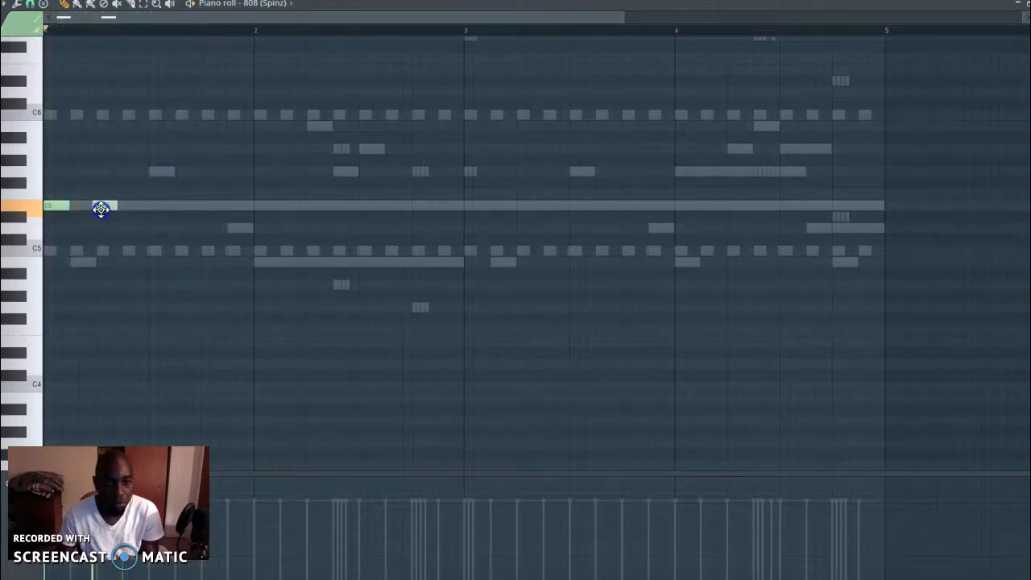
Add two more short E5 notes in bar 1, halfway through beats 3 and 4, checking them against playback
left_click(179, 204)
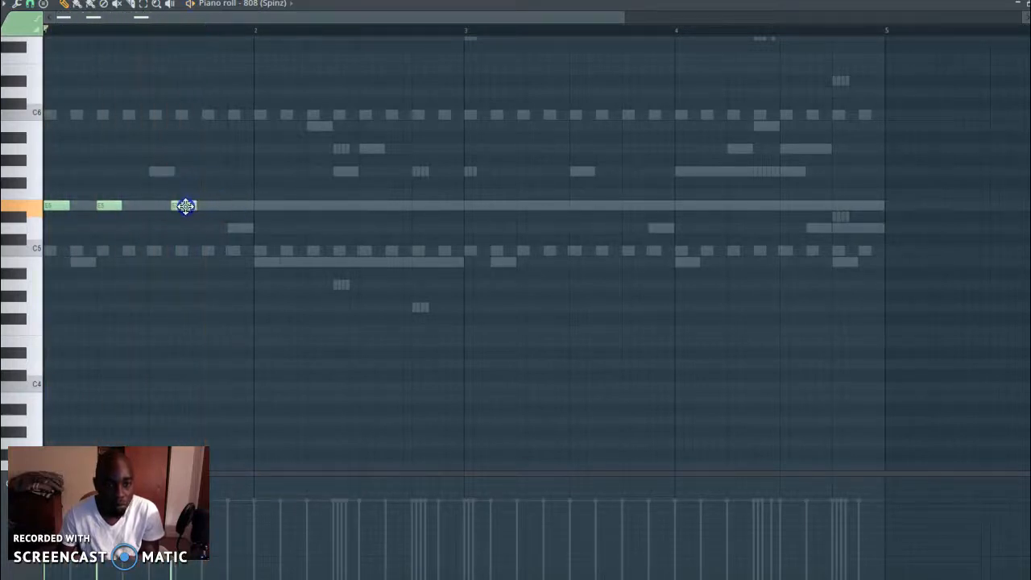
key("space")
key("space")
left_click(231, 206)
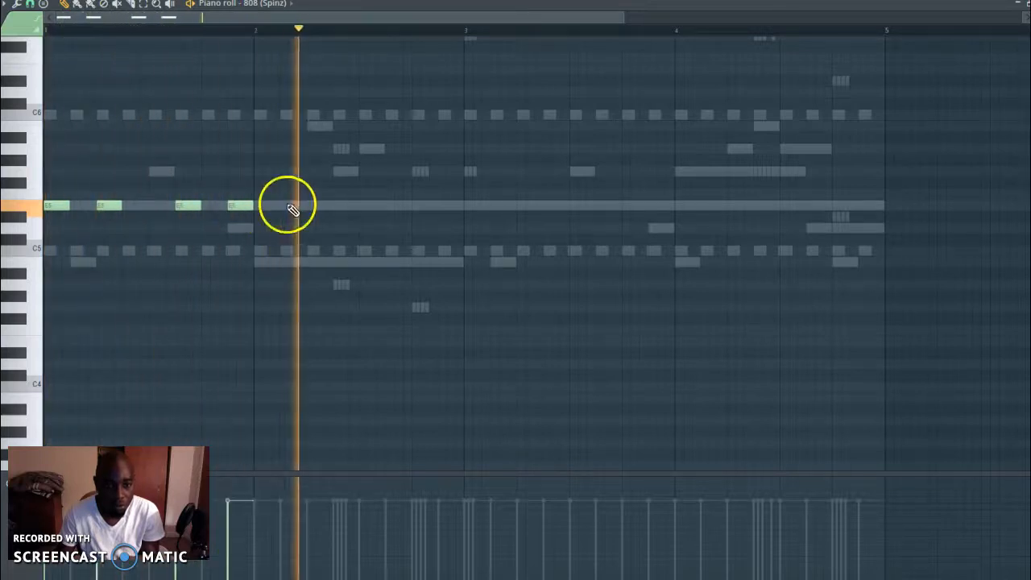
Place two short E5 notes in bar 2, on beat 2 and halfway through beat 3
left_click(312, 206)
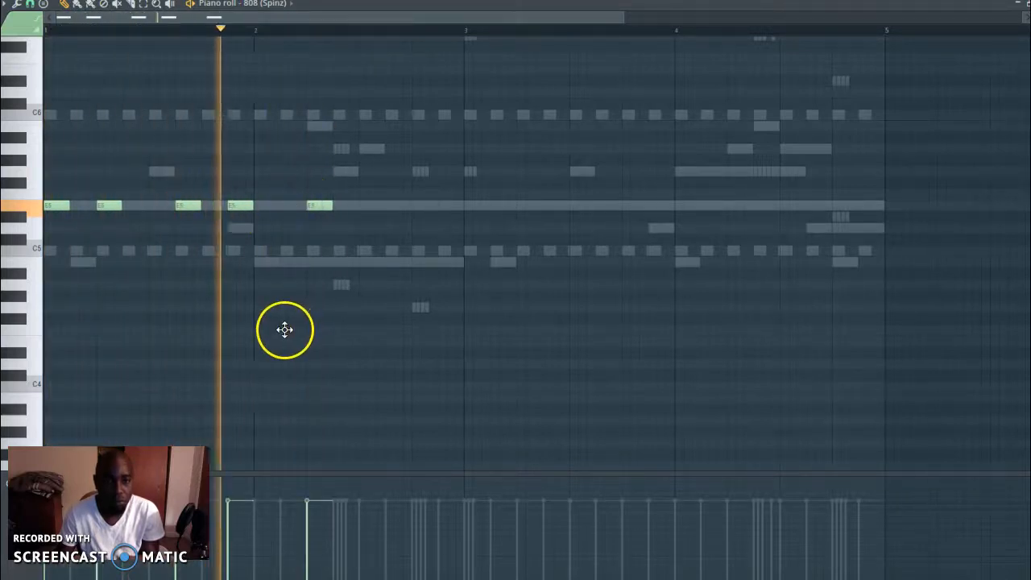
left_click(419, 206)
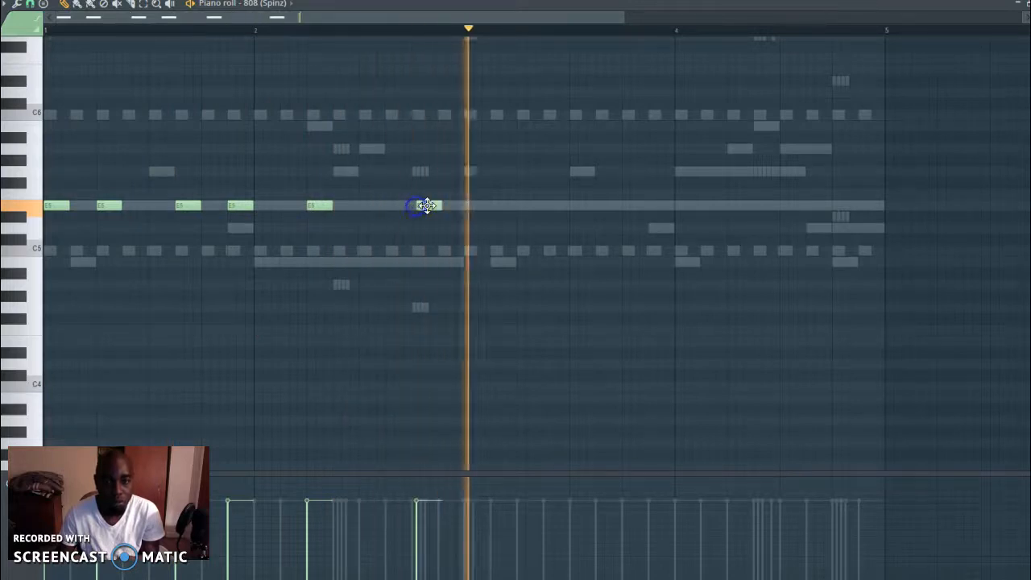
left_click_drag(422, 208, 440, 206)
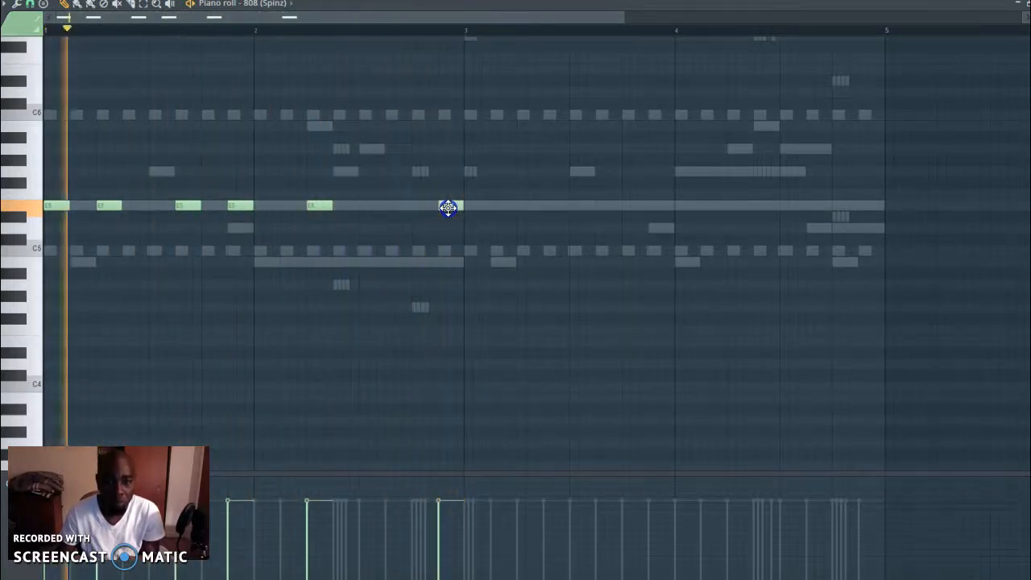
left_click_drag(627, 18, 476, 18)
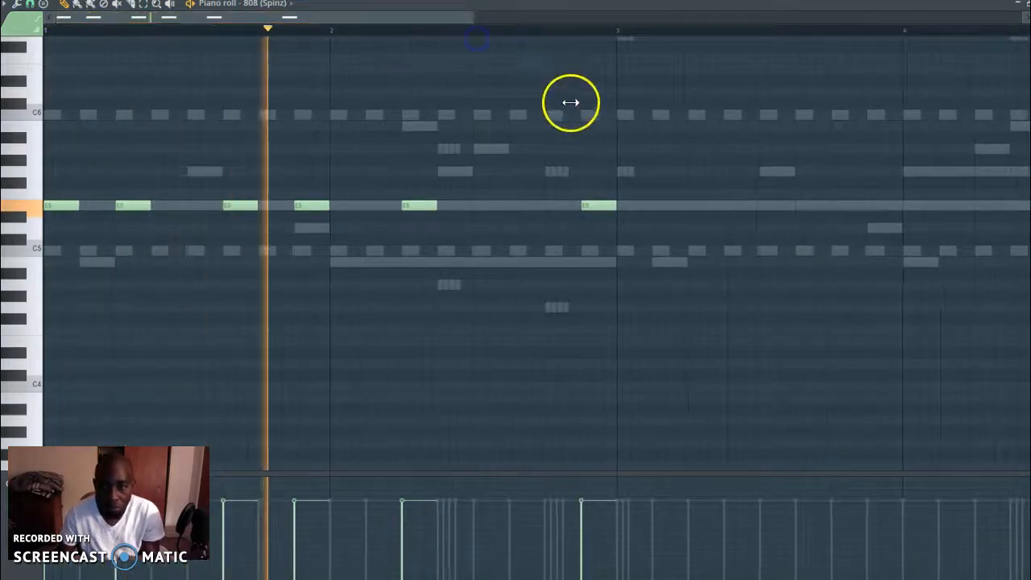
left_click_drag(592, 206, 539, 211)
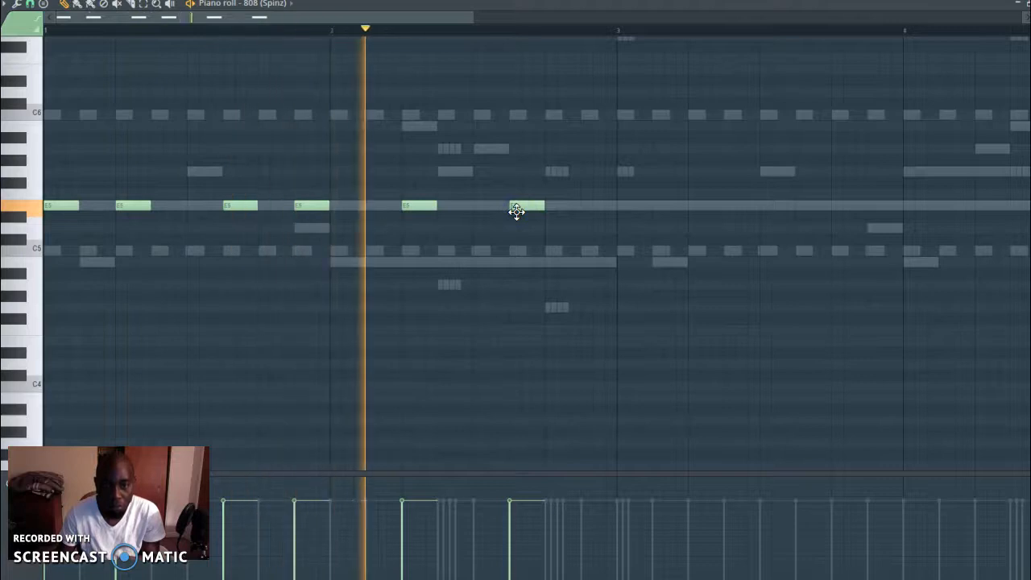
Add E5 notes on beats 1 and 4 of bar 3 and halfway through beats 1 and 3 of bar 4
left_click(617, 208)
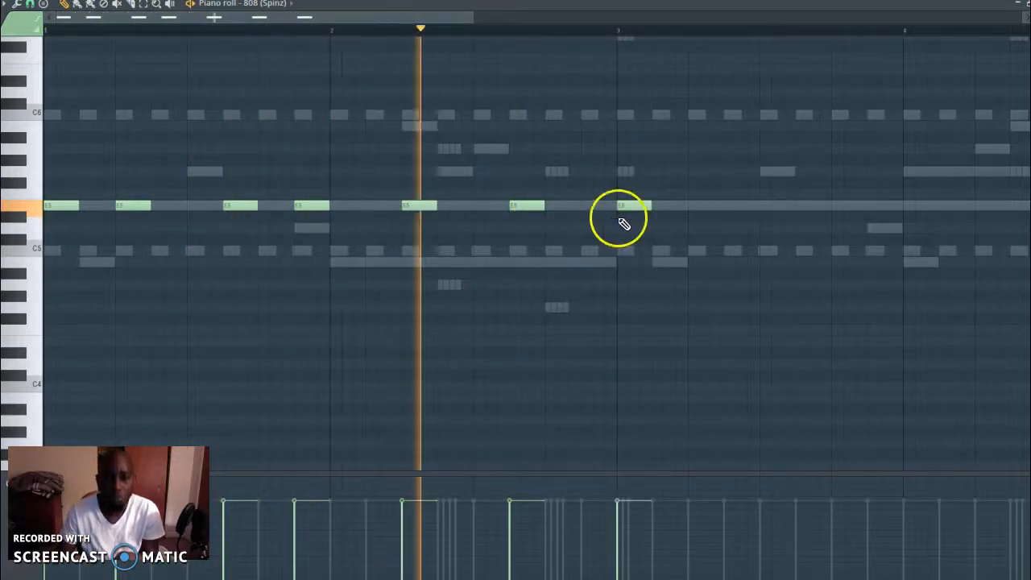
left_click(837, 208)
left_click(944, 207)
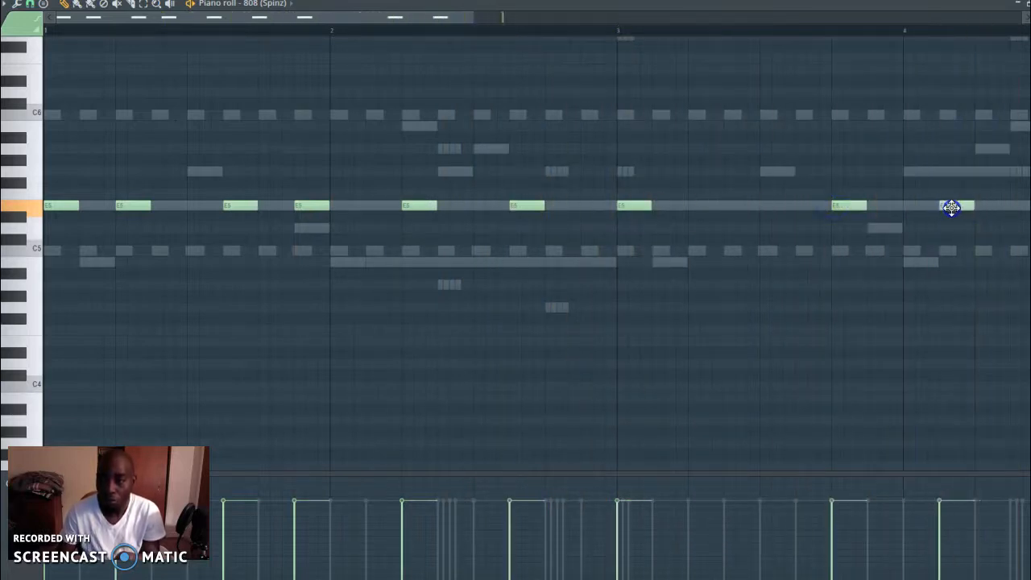
left_click_drag(460, 21, 681, 23)
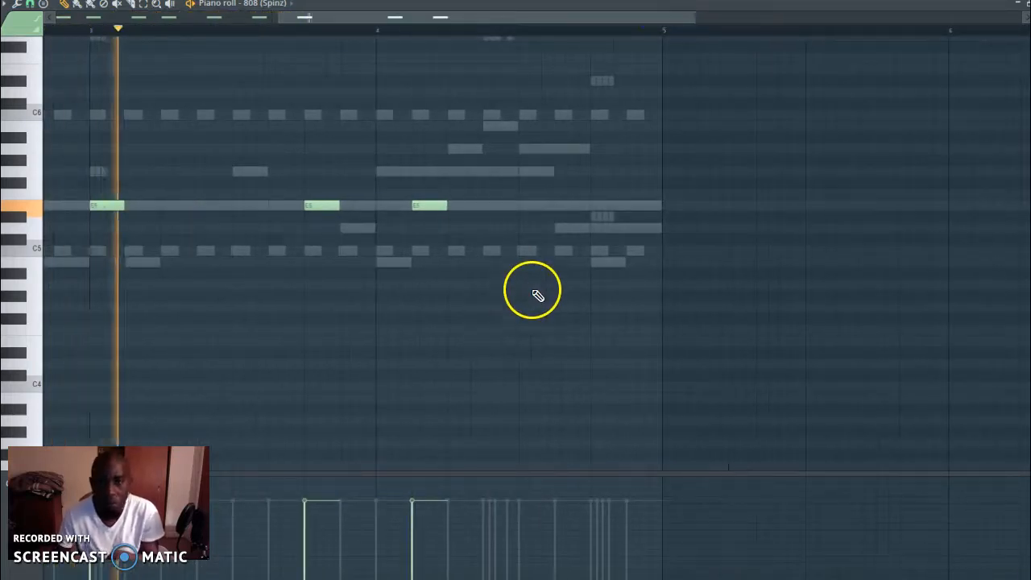
left_click(567, 206)
left_click_drag(570, 208, 565, 206)
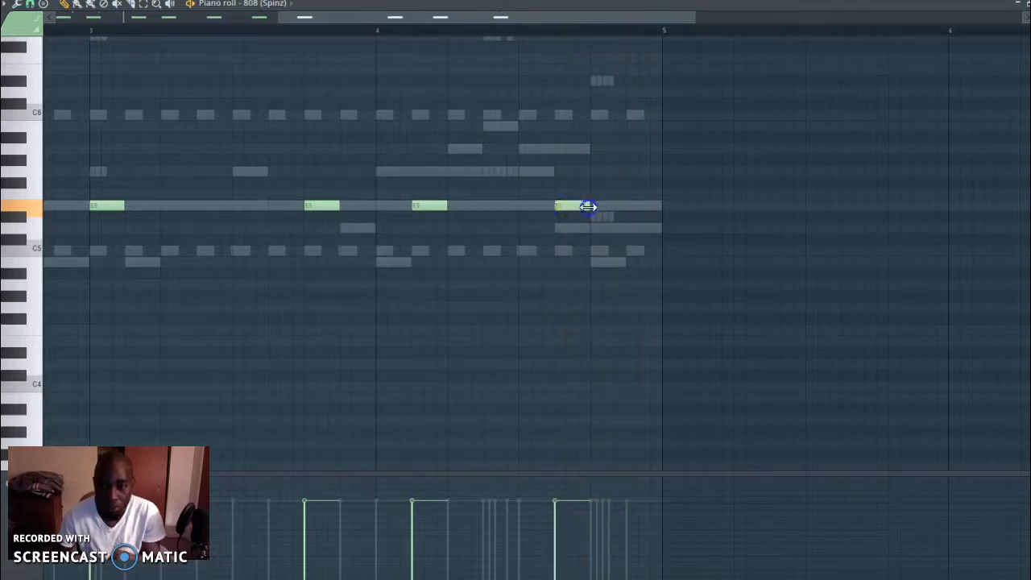
Try a D#6 note near the end of bar 4 and audition higher 808 notes on the keyboard
mouse_move(397, 17)
left_mouse_down()
mouse_move(174, 16)
mouse_move(395, 15)
left_mouse_up()
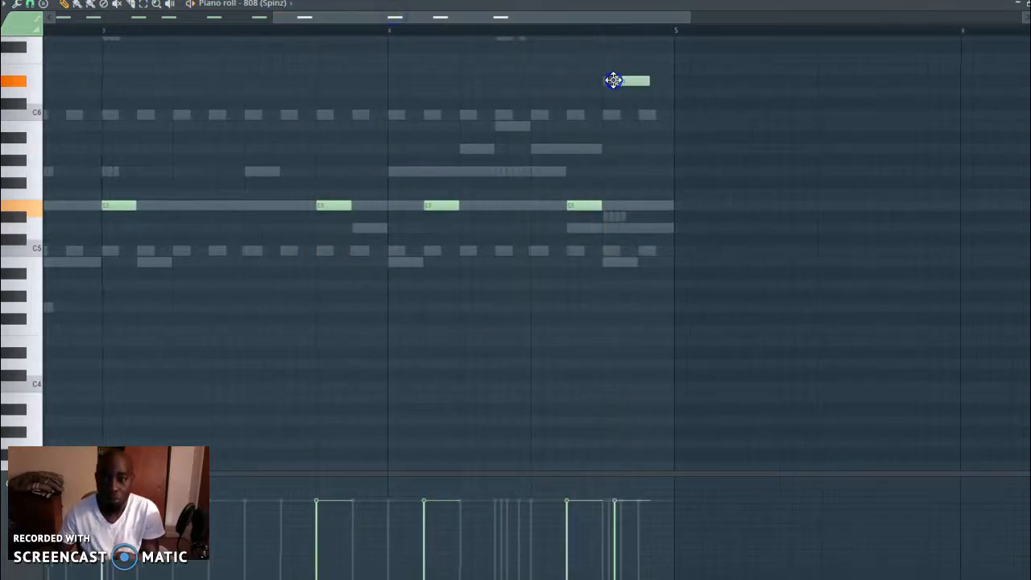
mouse_move(627, 83)
left_mouse_down()
mouse_move(622, 30)
mouse_move(619, 82)
left_mouse_up()
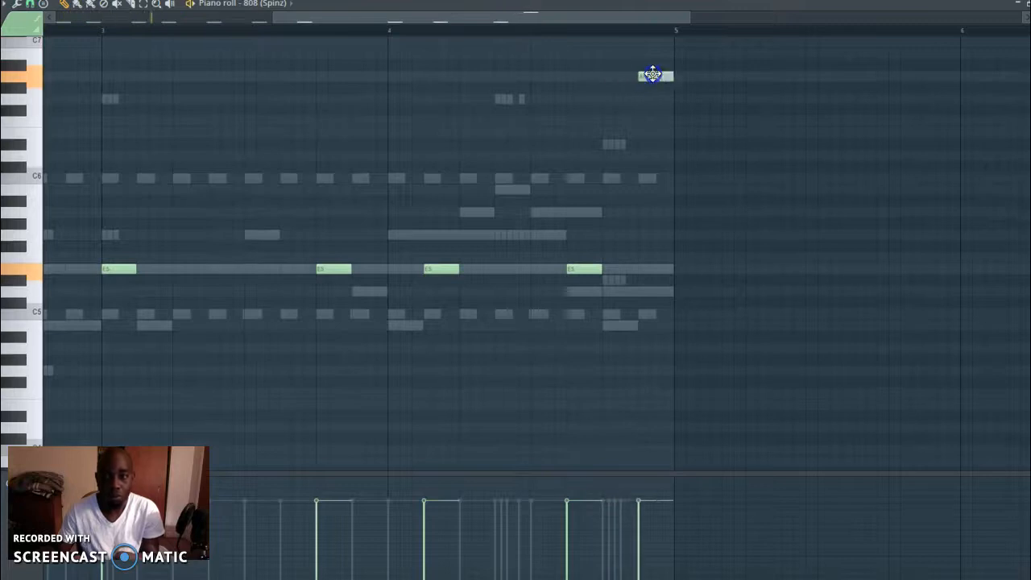
left_click(200, 27)
left_click(24, 197)
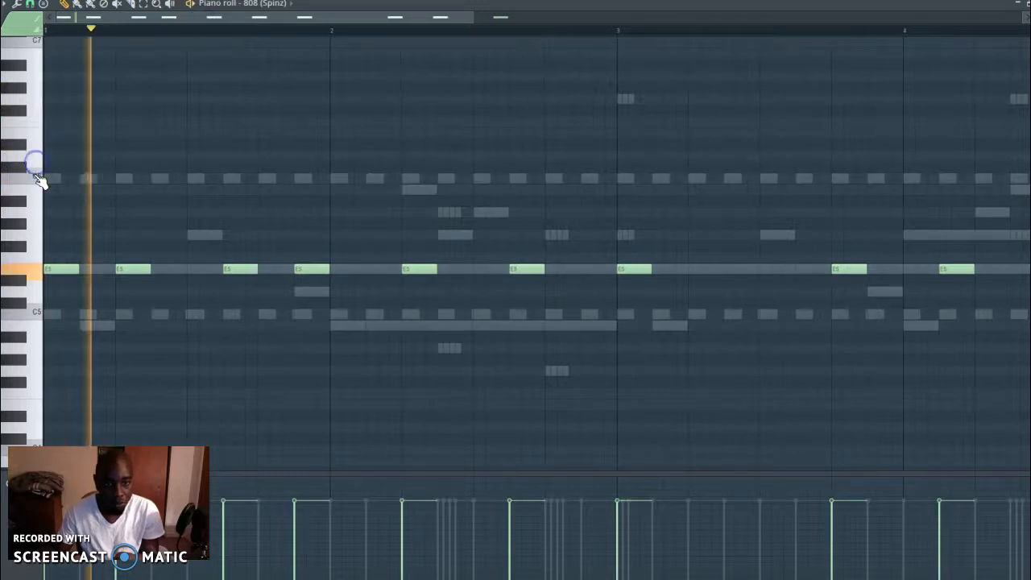
left_click(36, 177)
key("space")
key("space")
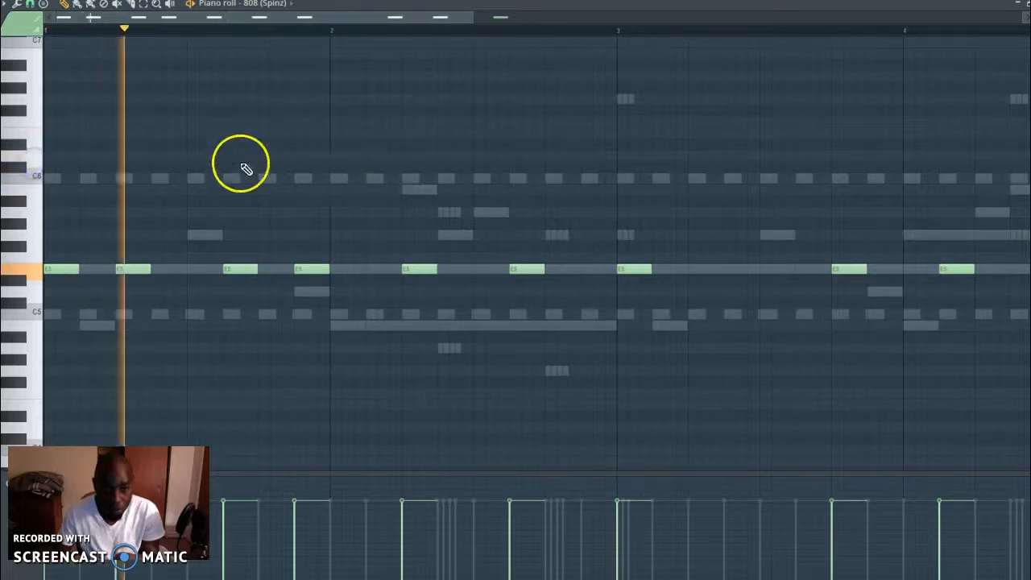
Try a shortened D6 note with reduced velocity halfway through beat 1 of bar 2, and delete it
left_click_drag(334, 157, 363, 152)
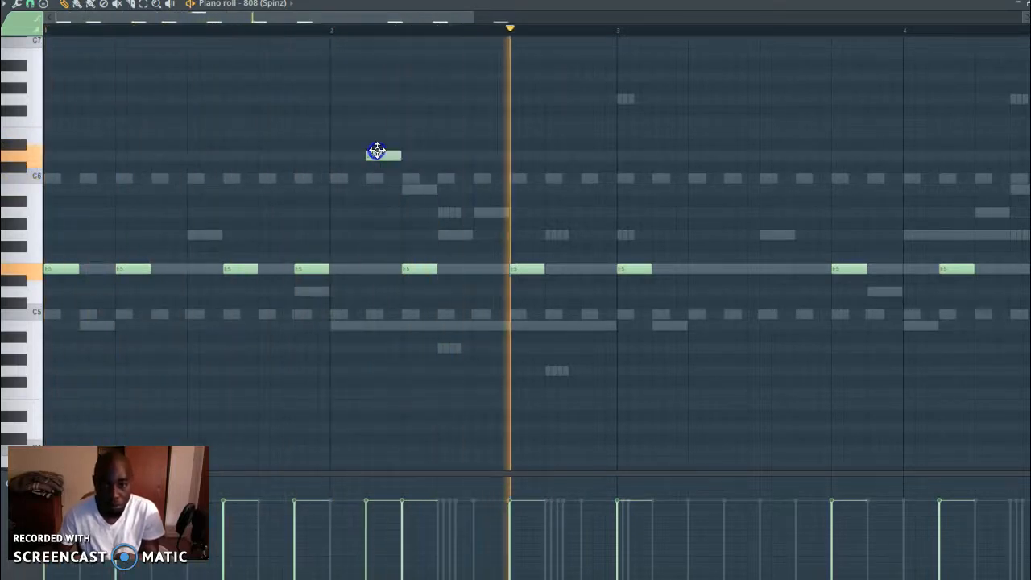
key("space")
left_click(367, 520)
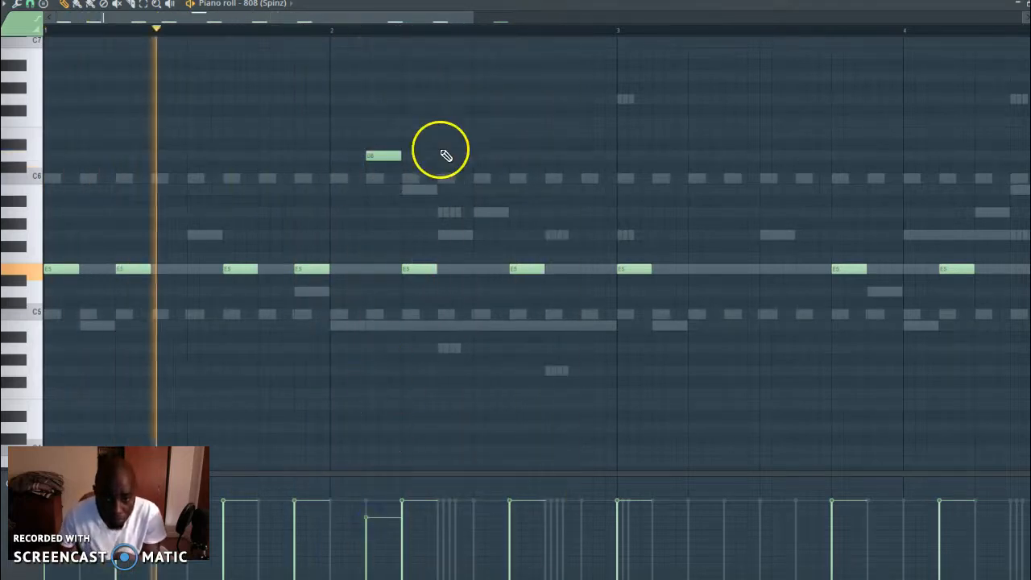
left_click_drag(376, 162, 369, 157)
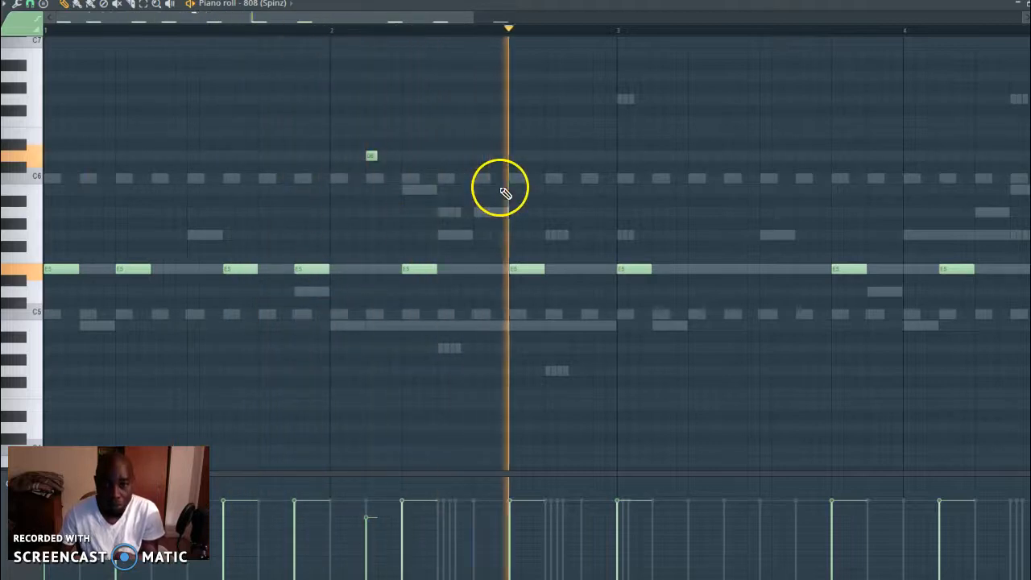
right_click(369, 156)
key("space")
left_click(371, 178)
mouse_move(379, 177)
left_mouse_down()
mouse_move(408, 182)
mouse_move(399, 184)
left_mouse_up()
key("space")
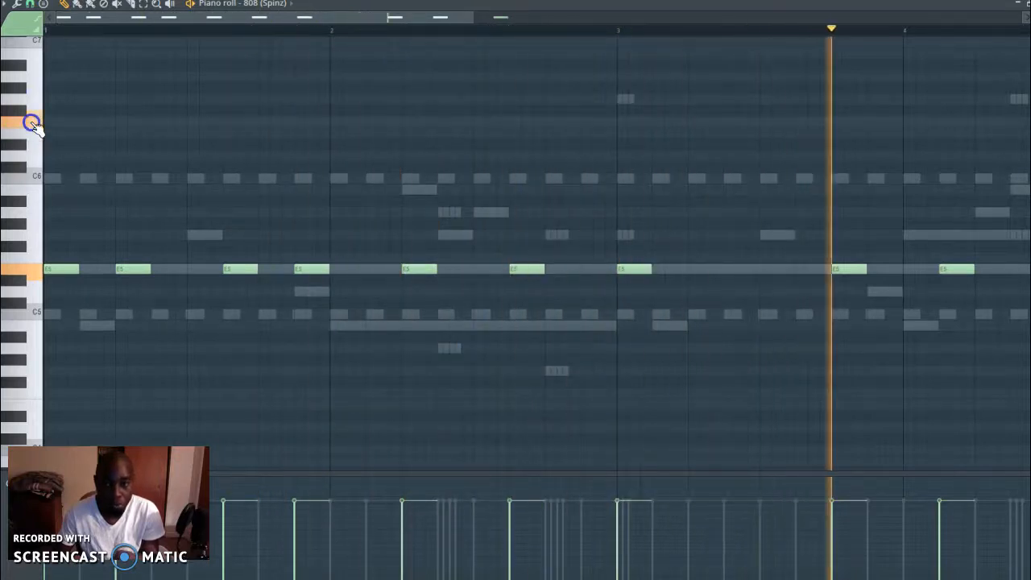
Audition higher notes, try an E6 note at several positions in bars 3 and 4, delete it and play from bar 3
left_click(30, 134)
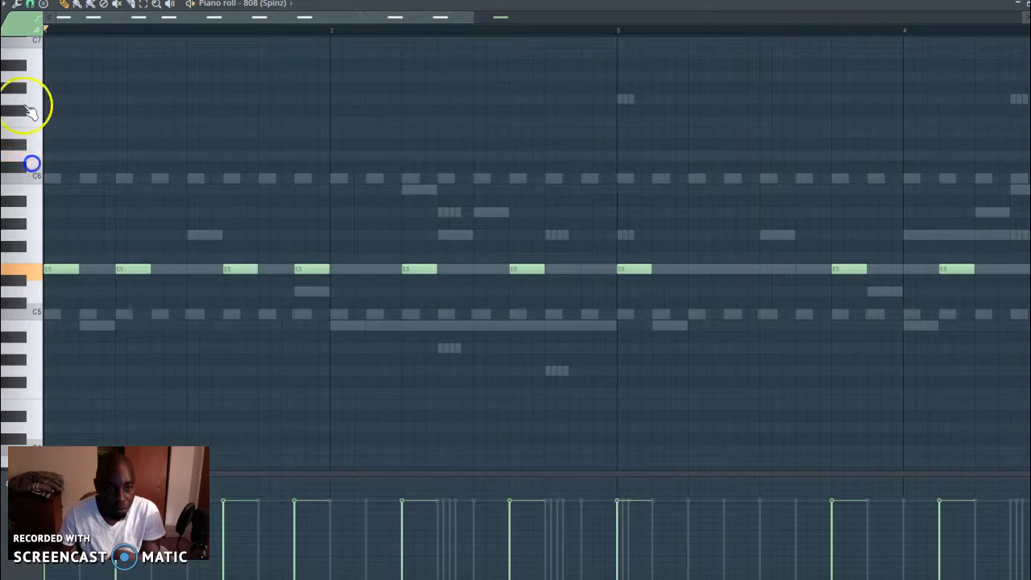
left_click_drag(249, 18, 387, 3)
left_click_drag(38, 122, 37, 173)
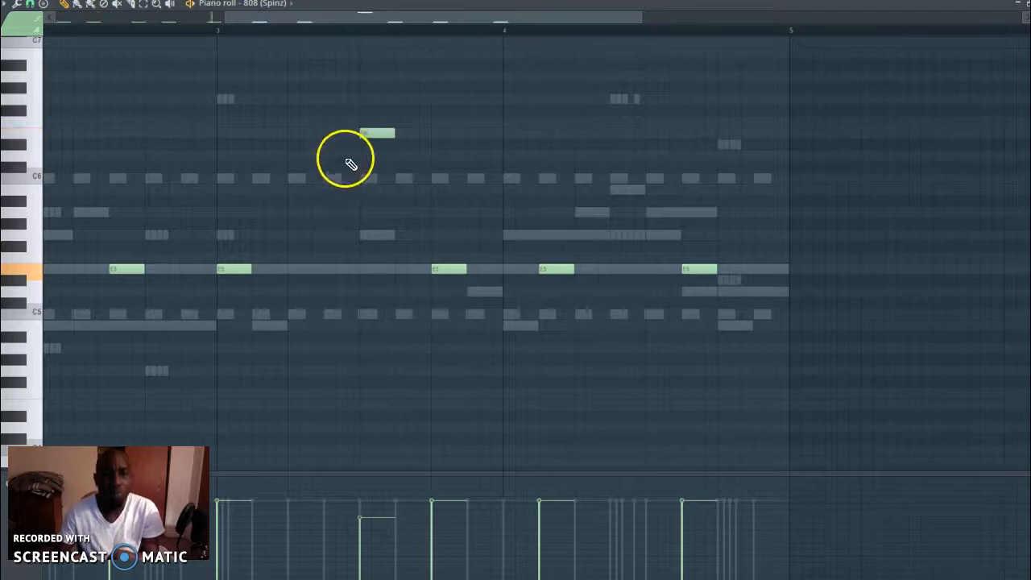
left_click_drag(372, 134, 407, 136)
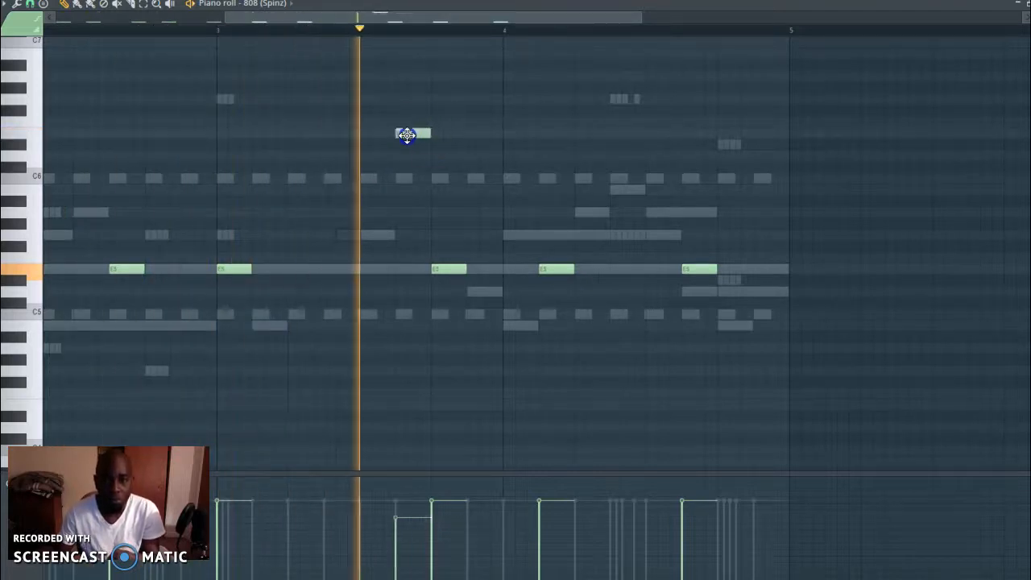
key("space")
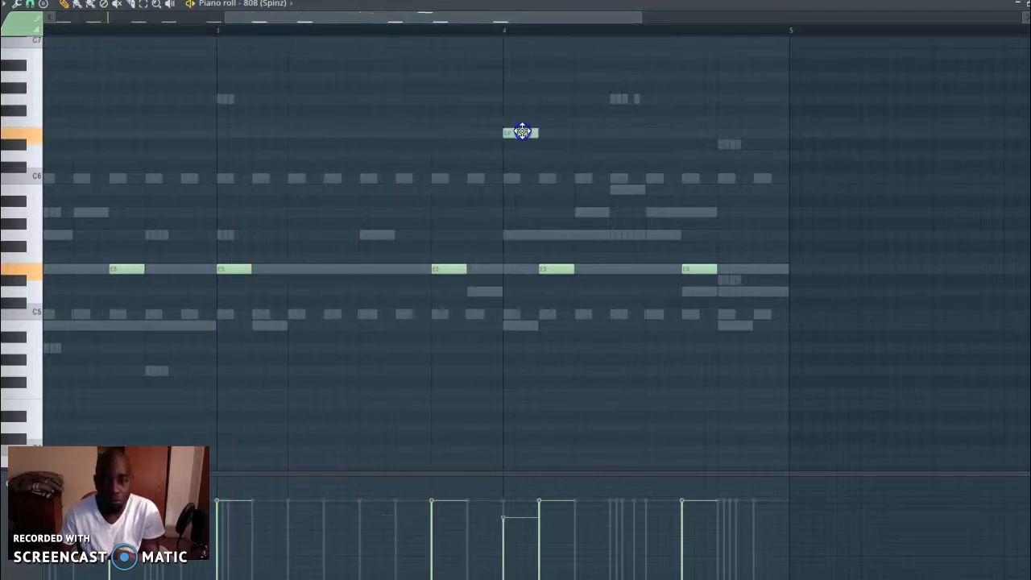
key("space")
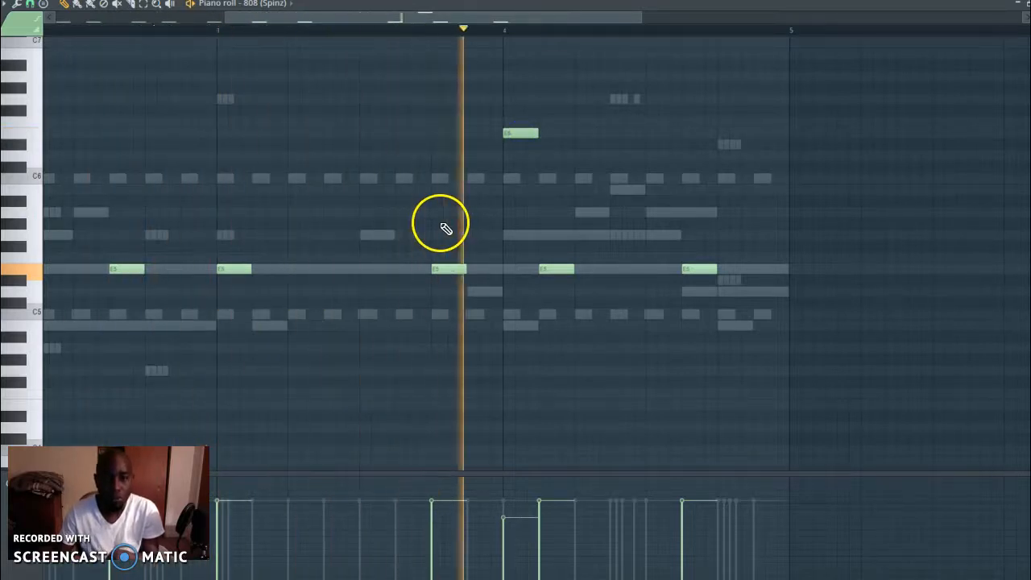
right_click(521, 132)
left_click(225, 32)
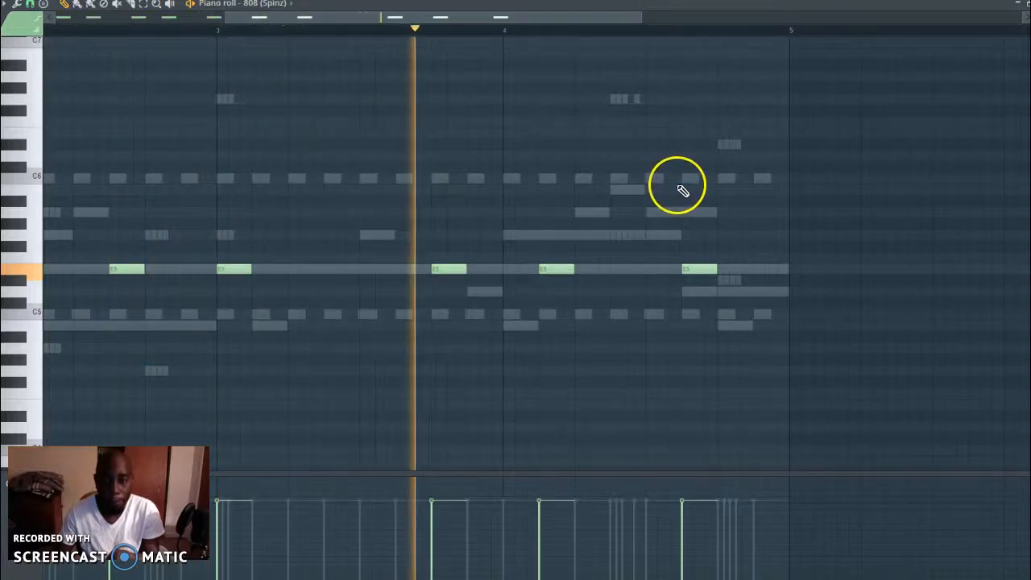
Add an E6 note to the 808 (Spinz) line halfway through beat 4 of bar 4
left_click(738, 177)
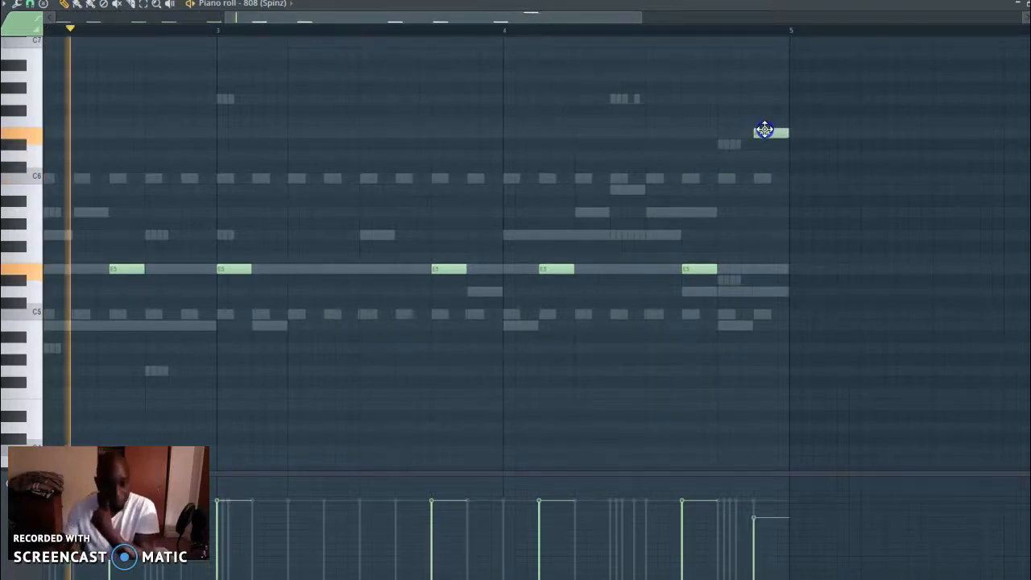
left_click(768, 136)
left_click_drag(770, 135, 735, 135)
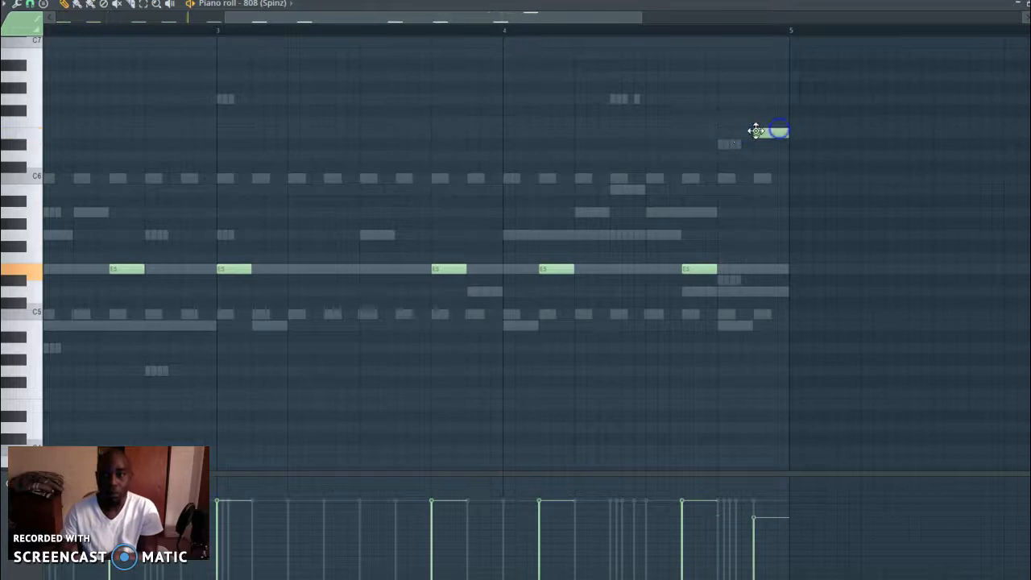
Unmute the Heat Up 3 #5 and #4 channels and adjust their volumes in the channel rack
key("F6")
left_click(8, 151)
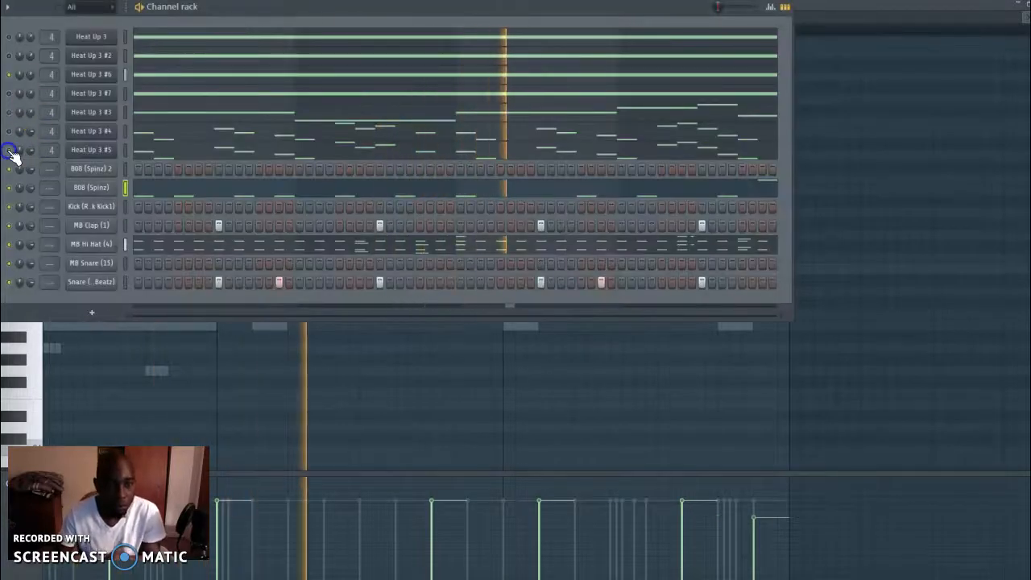
left_click(9, 132)
left_click(30, 137)
left_click(26, 155)
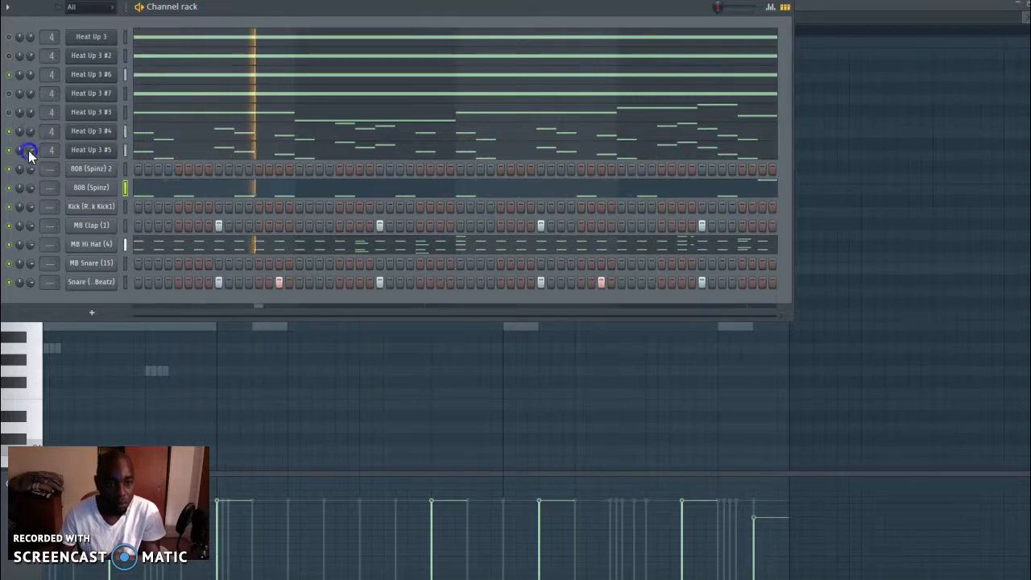
left_click(140, 207)
right_click(139, 209)
right_click(94, 208)
right_click(103, 208)
Raise the Trim of the 808 (Spinz) sample and close its channel settings
right_click(98, 189)
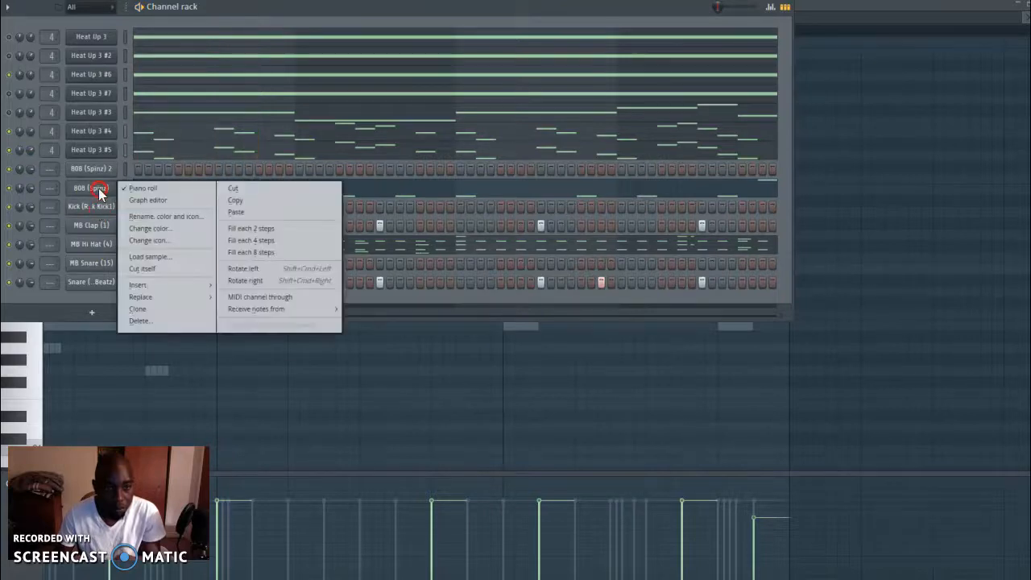
left_click(99, 188)
left_click(98, 188)
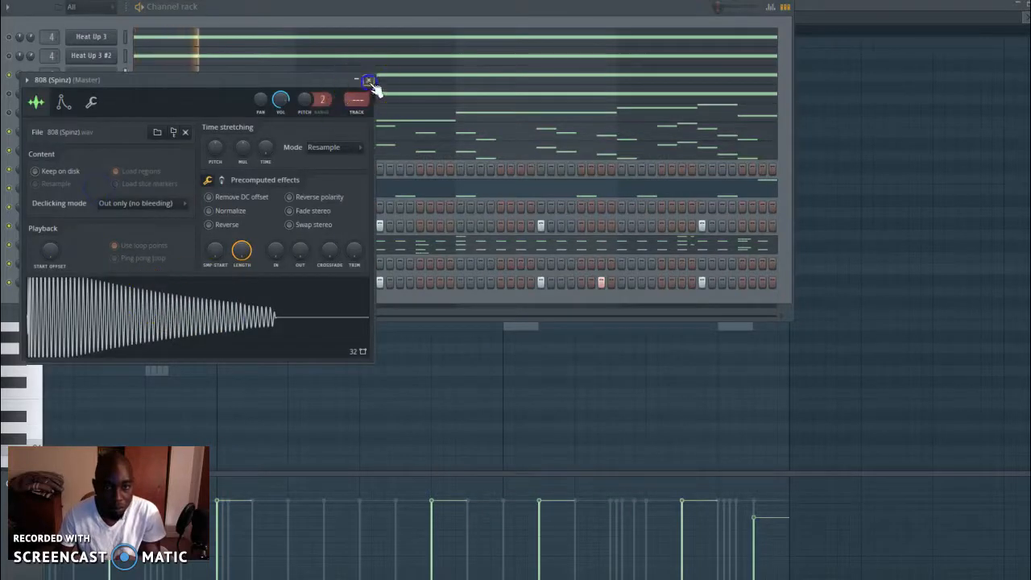
left_click_drag(349, 231, 389, 29)
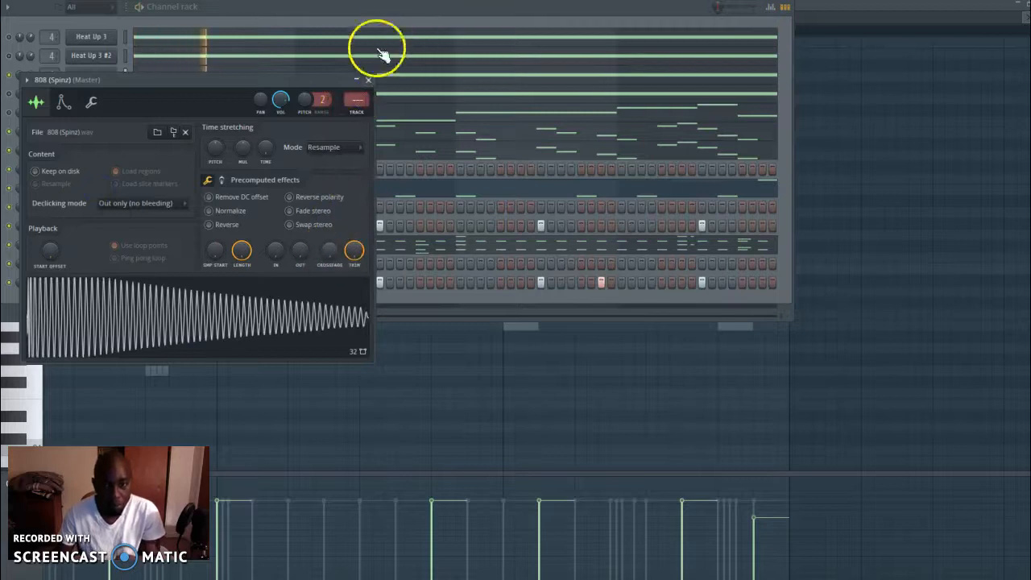
left_click(368, 81)
Copy the 808 (Spinz) notes and paste them into the 808 (Spinz) 2 channel
right_click(117, 187)
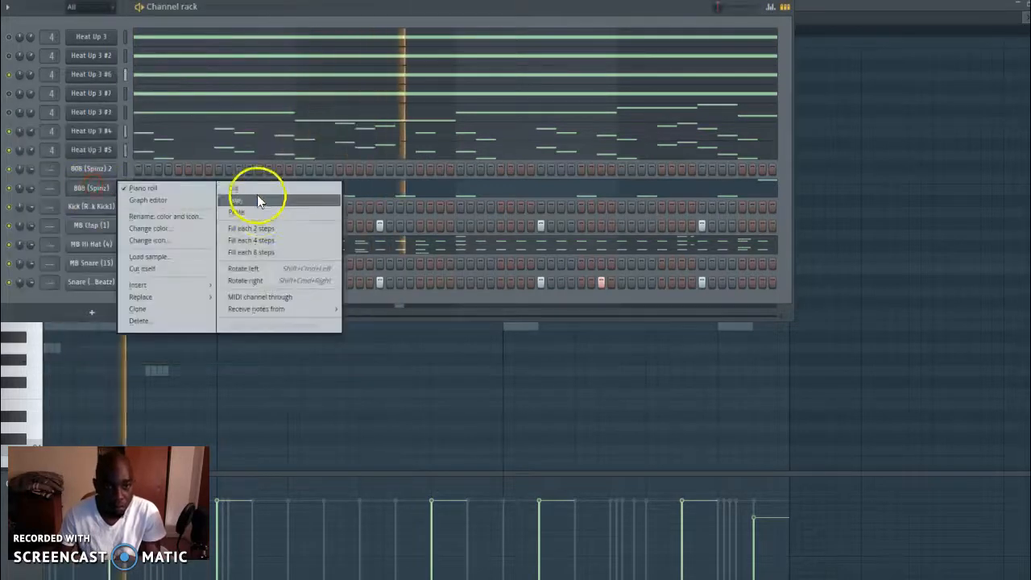
left_click(252, 199)
right_click(117, 168)
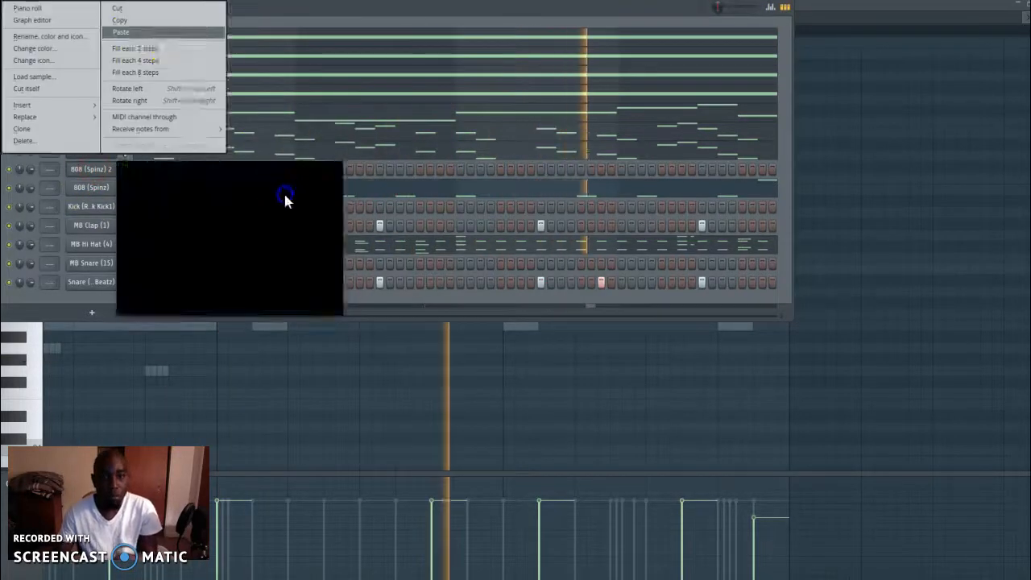
left_click(266, 196)
Set both the 808 (Spinz) 2 and 808 (Spinz) channels to cut themselves
right_click(115, 168)
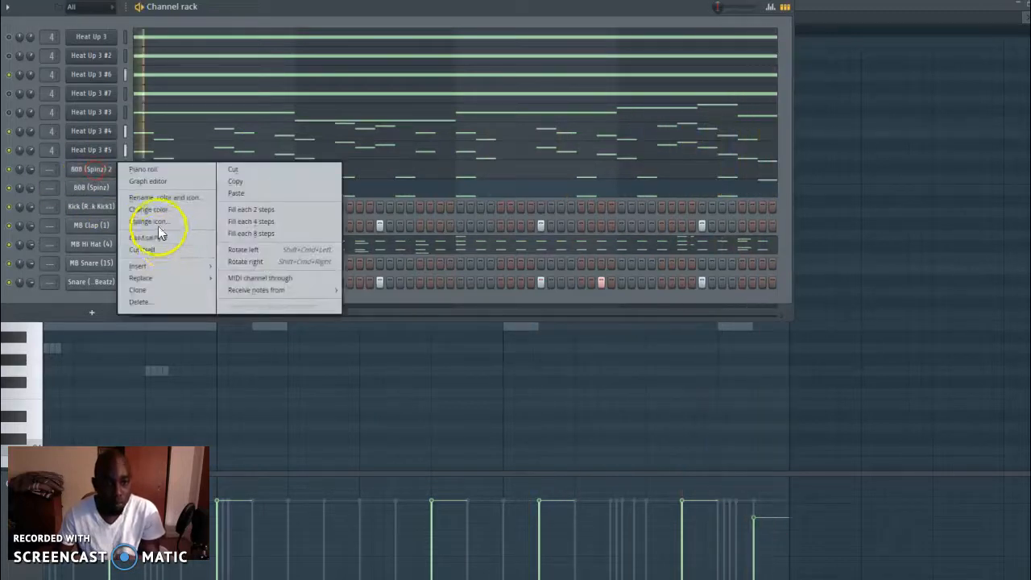
left_click(152, 254)
right_click(96, 188)
left_click(184, 288)
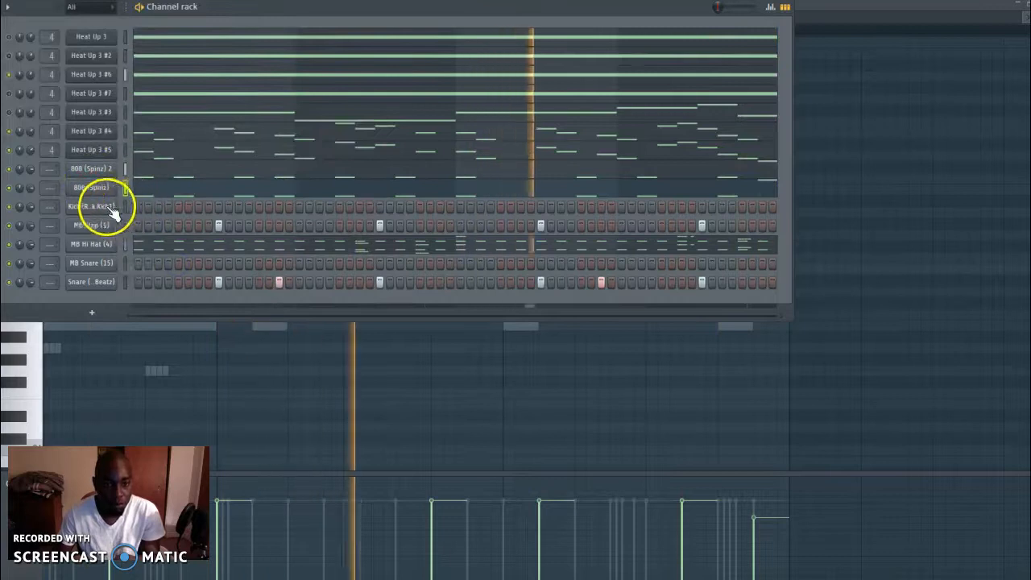
Open the Kick (Rack Kick1) piano roll, audition high keys and try a G6 note in bar 1
right_click(106, 206)
left_click(143, 207)
left_click(29, 114)
left_click_drag(62, 95, 29, 100)
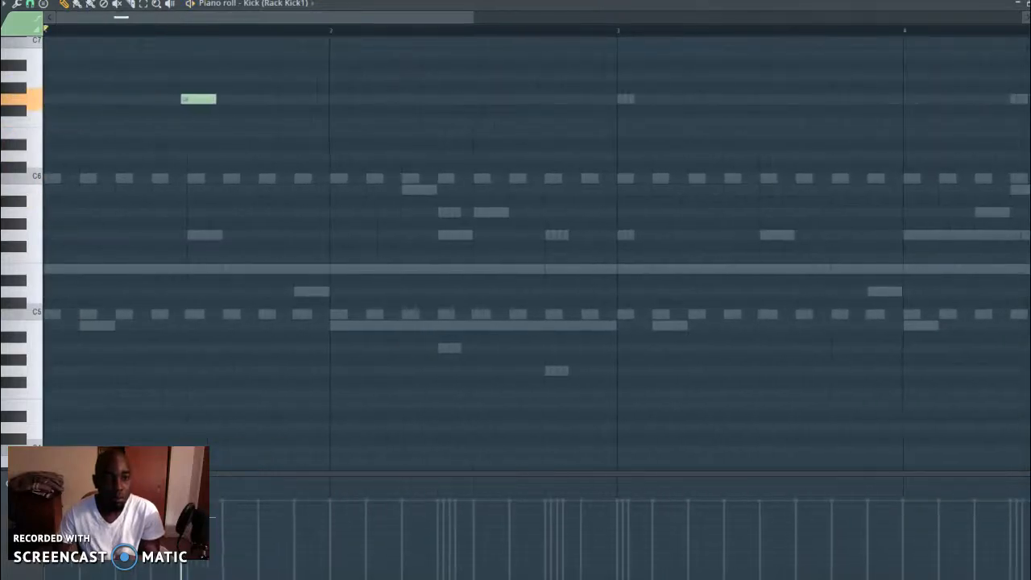
key("space")
Try B5 kick notes at several positions in bar 1, and an A5 note on beat 1 with playback
left_click_drag(62, 246, 61, 213)
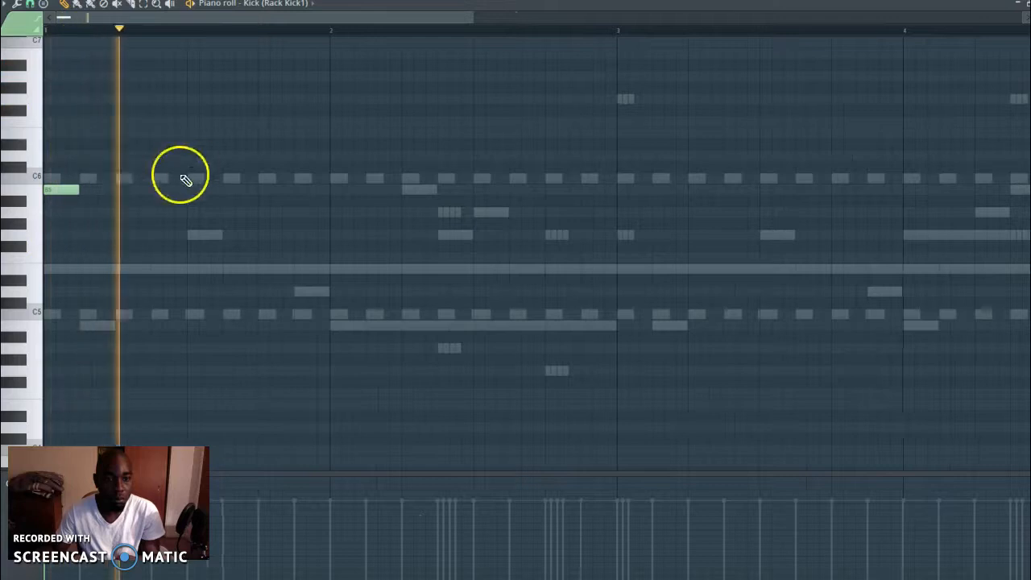
left_click(119, 191)
key("space")
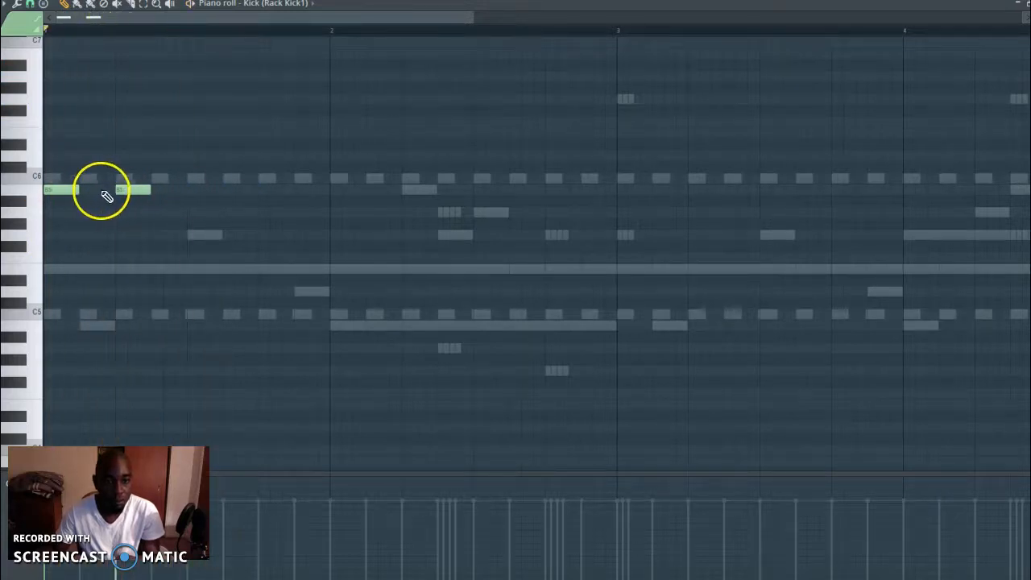
left_click(158, 190)
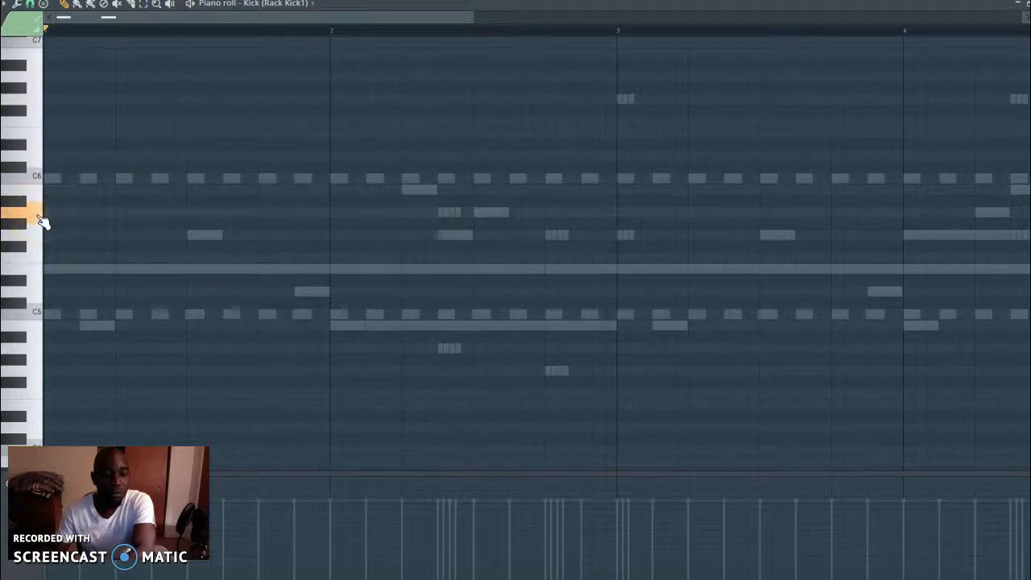
key("space")
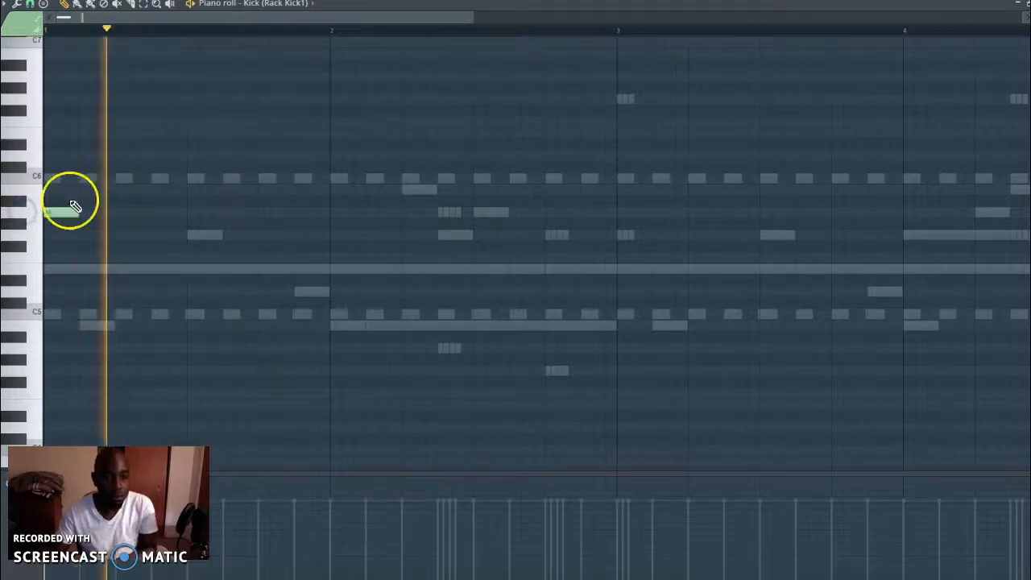
Mute the 808 (Spinz) 2, Heat Up 3 #6 and Heat Up 3 #4 channels, and enable Heat Up 3
key("F6")
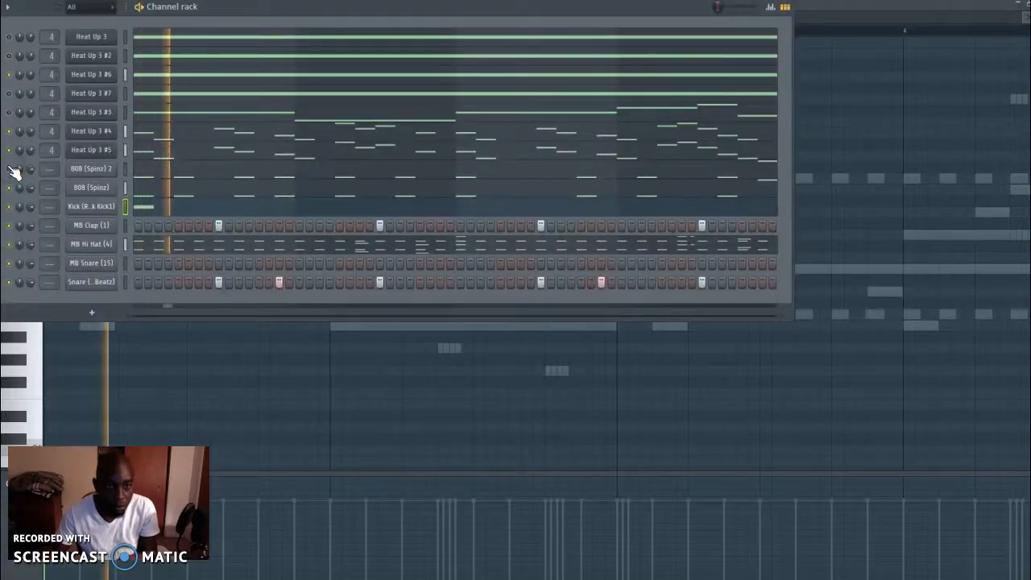
left_click(100, 224)
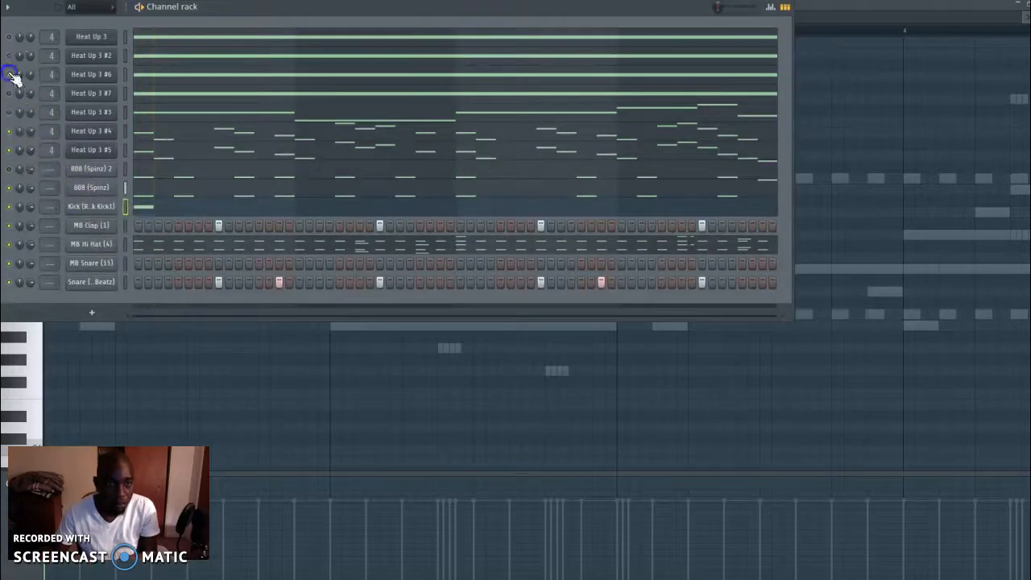
right_click(118, 206)
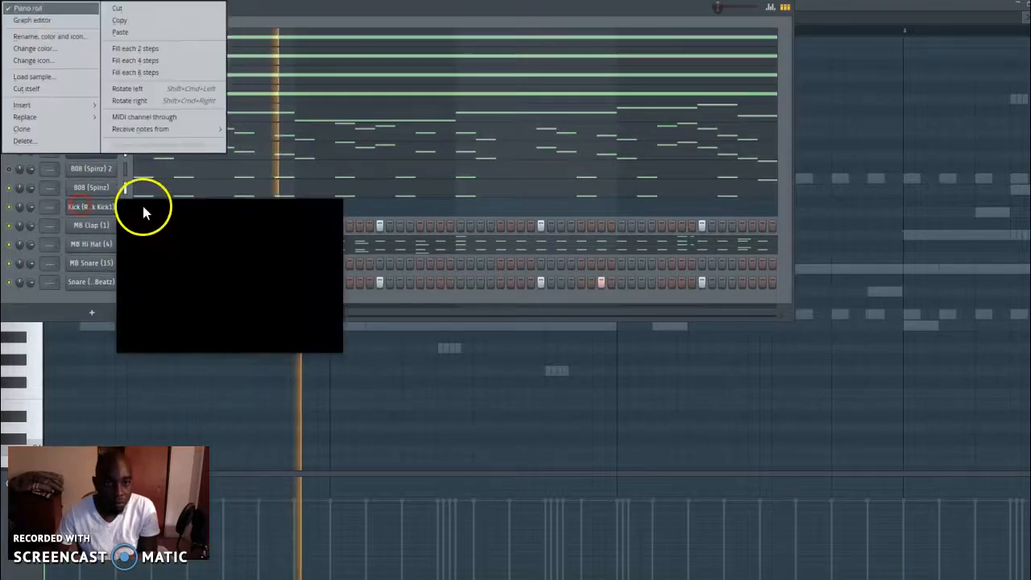
left_click(24, 151)
left_click(9, 151)
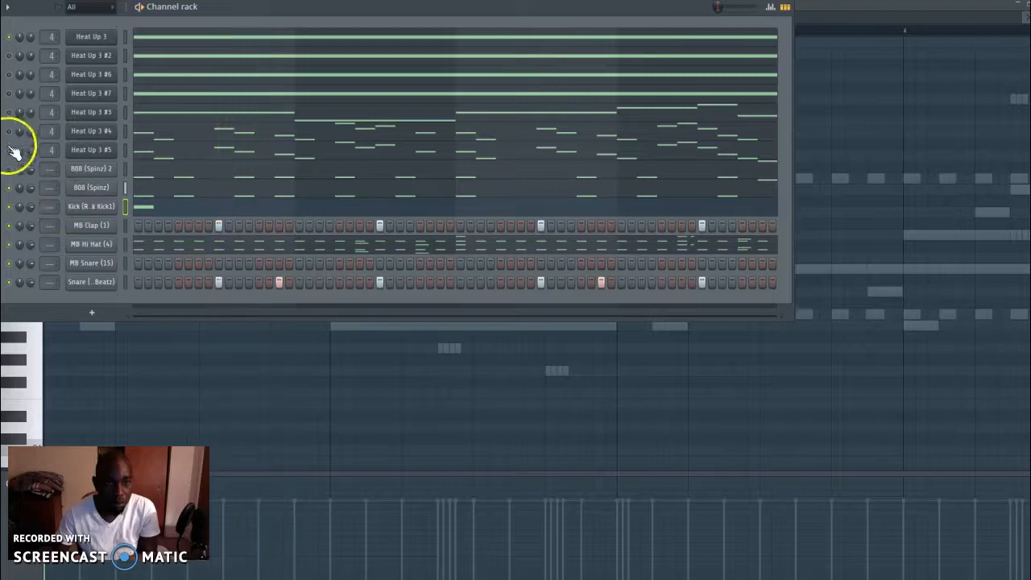
Reopen the Kick (Rack Kick1) piano roll, delete the two A5 notes in bar 1 and stop playback
right_click(113, 209)
left_click(201, 206)
right_click(106, 205)
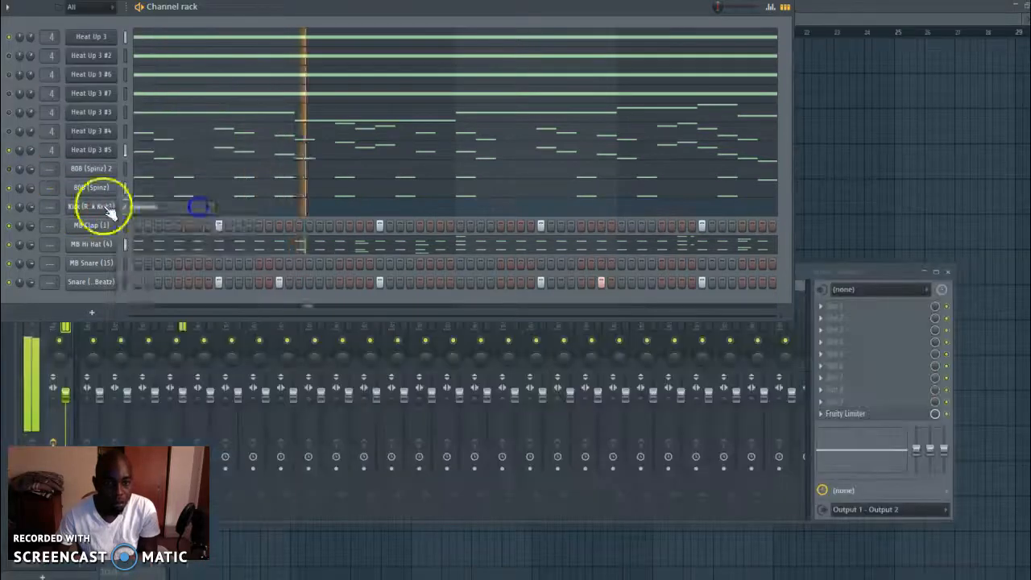
left_click(200, 204)
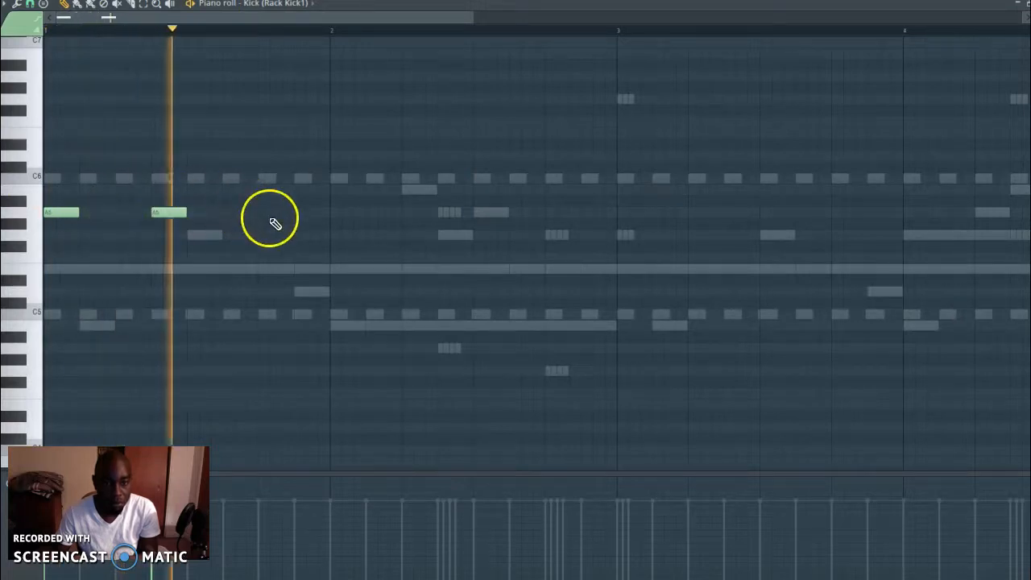
right_click(151, 214)
right_click(62, 213)
key("space")
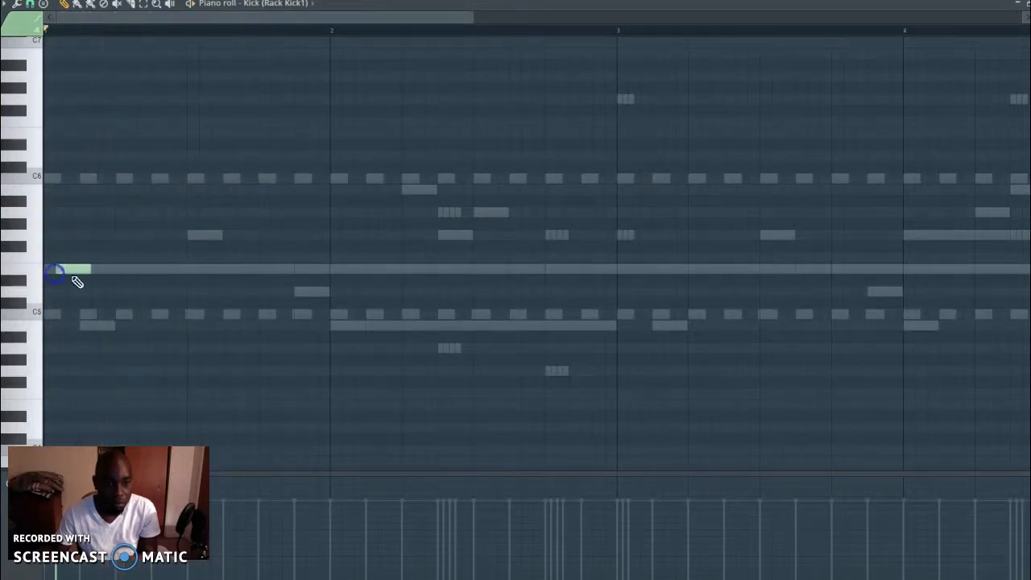
Add E5 kick notes on beat 1, halfway through beat 2 and on beat 4 of bar 1
left_click(59, 272)
key("space")
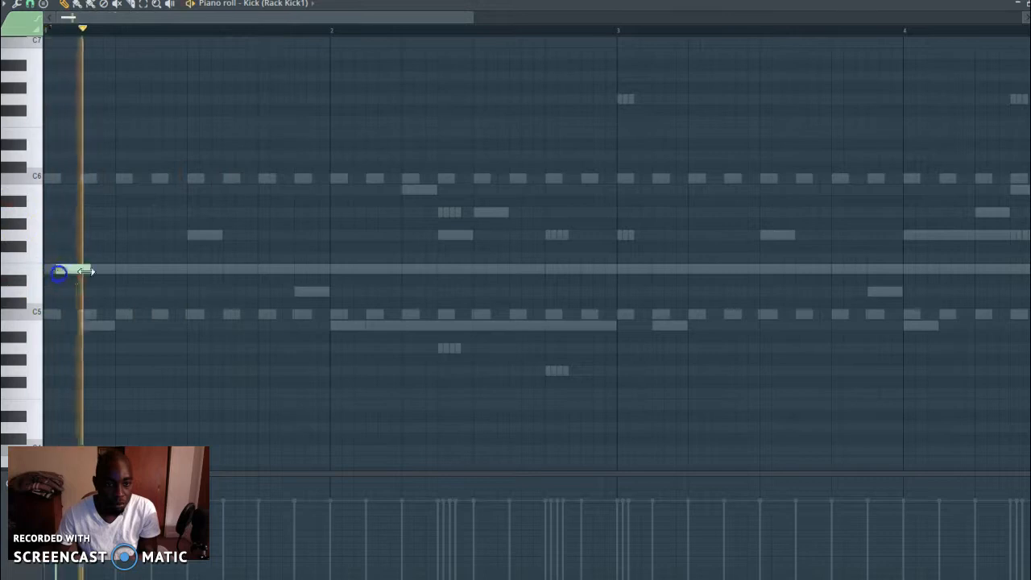
left_click_drag(173, 475, 429, 482)
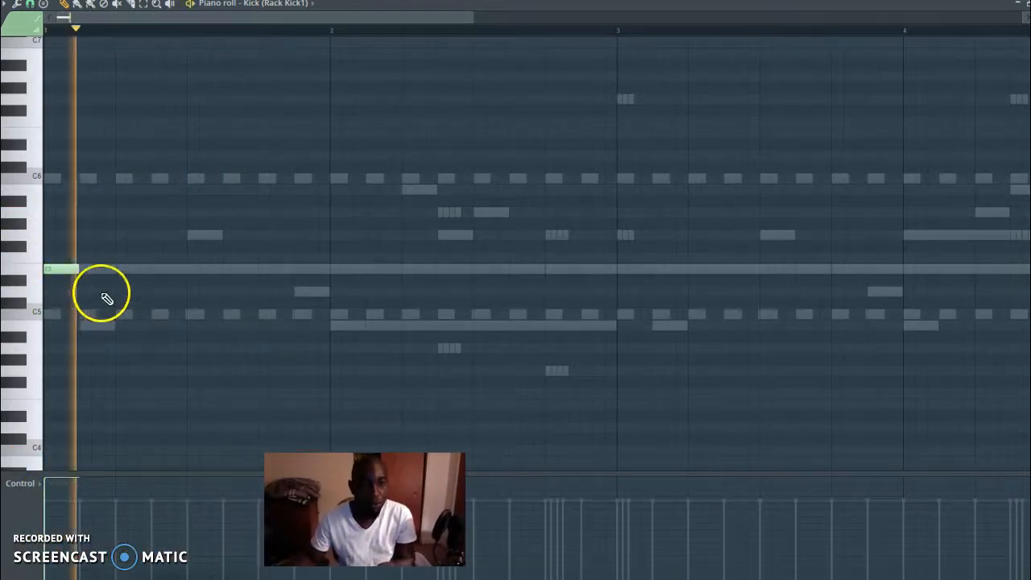
left_click(158, 269)
left_click(261, 269)
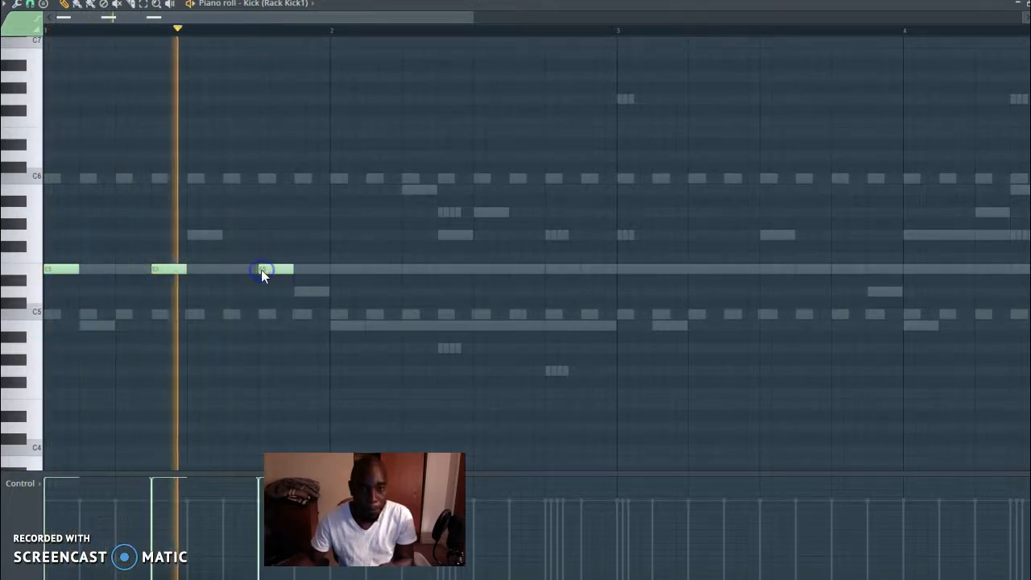
Add E5 kick notes halfway through beat 1, on beat 2 and halfway through beat 3 of bar 2
left_click(368, 269)
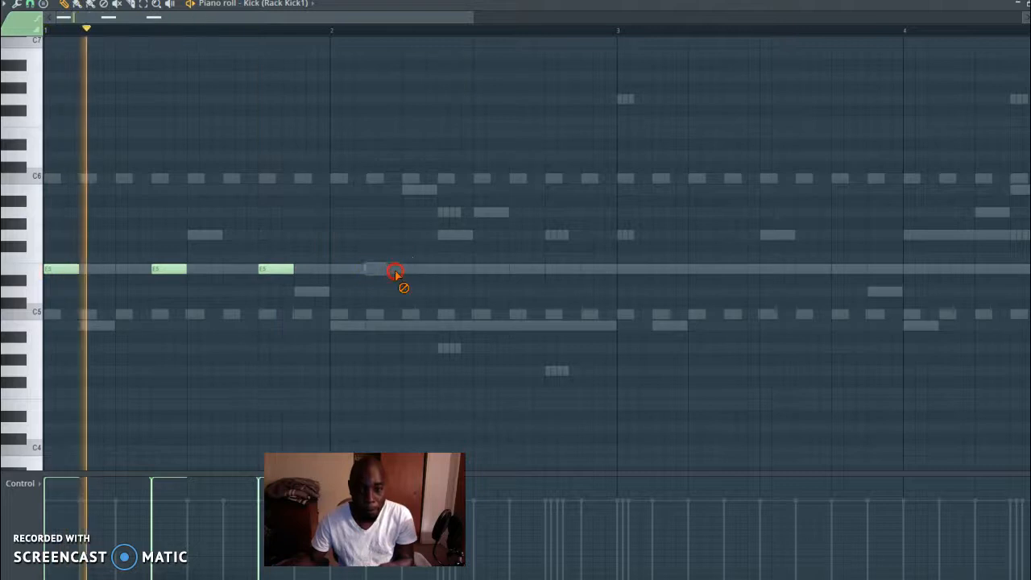
left_click(439, 269)
key("space")
key("space")
mouse_move(448, 269)
left_mouse_down()
mouse_move(372, 267)
mouse_move(392, 267)
left_mouse_up()
key("space")
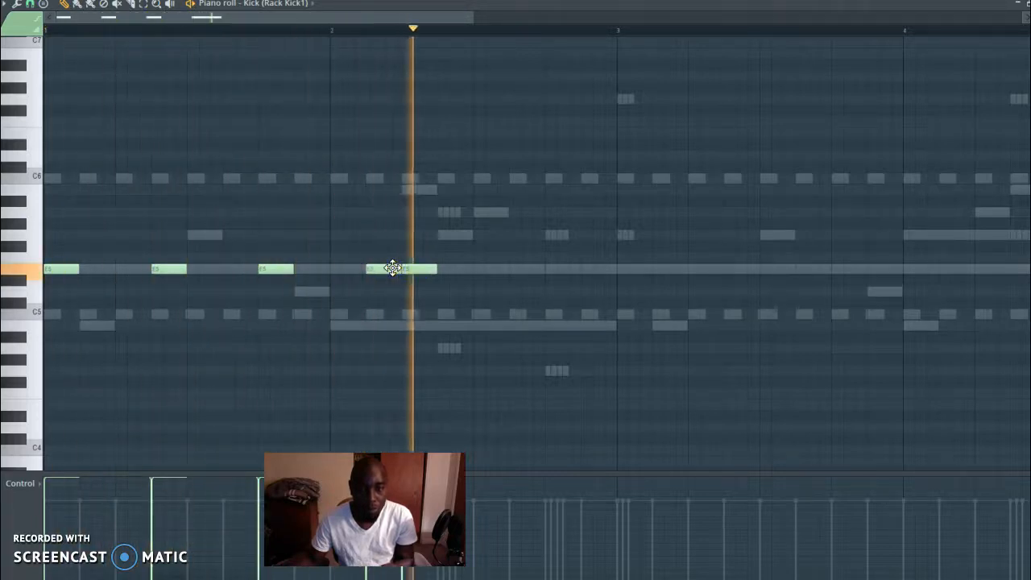
left_click_drag(525, 269, 521, 269)
Add an E5 kick note on beat 1 of bar 3, and delete and restore the one halfway through beat 2 of bar 1
left_click(286, 269)
right_click(174, 270)
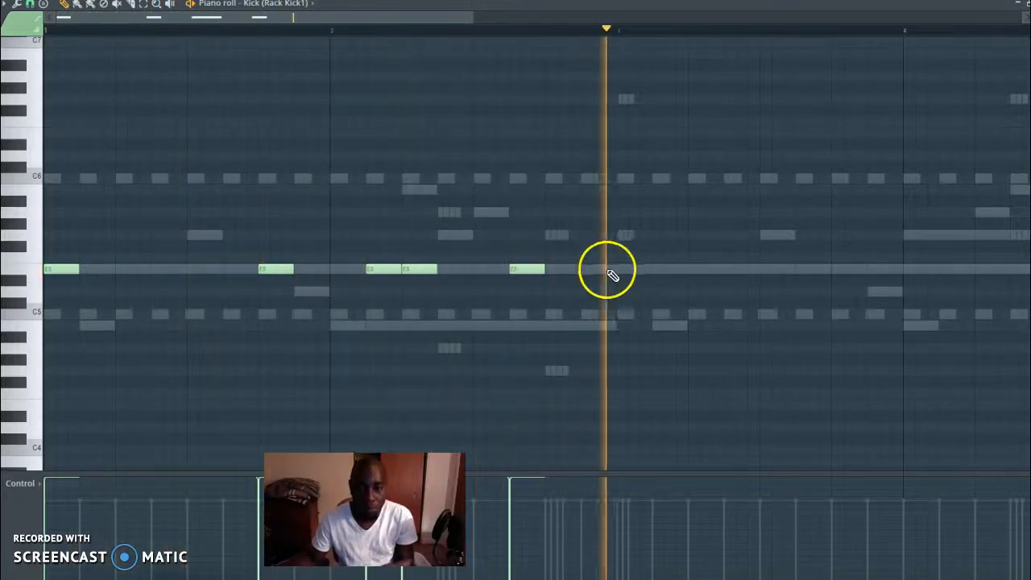
left_click(117, 273)
left_click(155, 268)
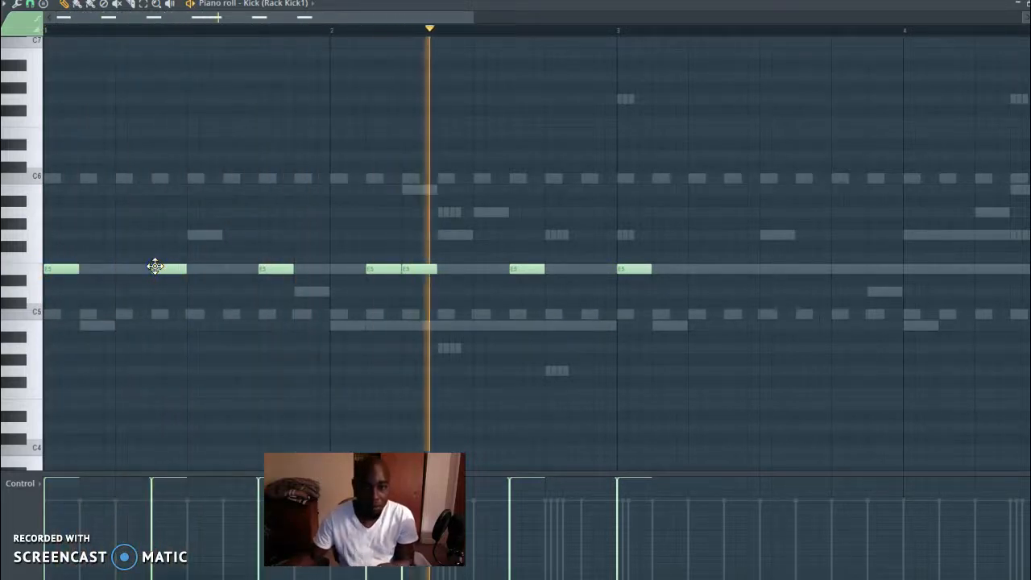
Add E5 kick notes halfway through beat 2 and on beat 4 of bar 3, and on beat 2 and halfway through beat 3 of bar 4
left_click(758, 269)
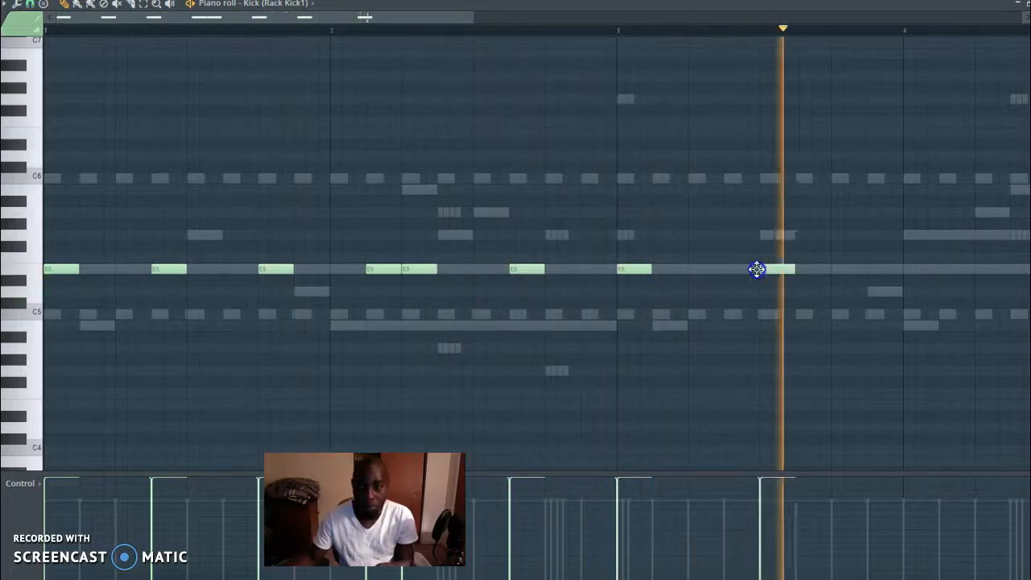
left_click_drag(782, 269, 856, 270)
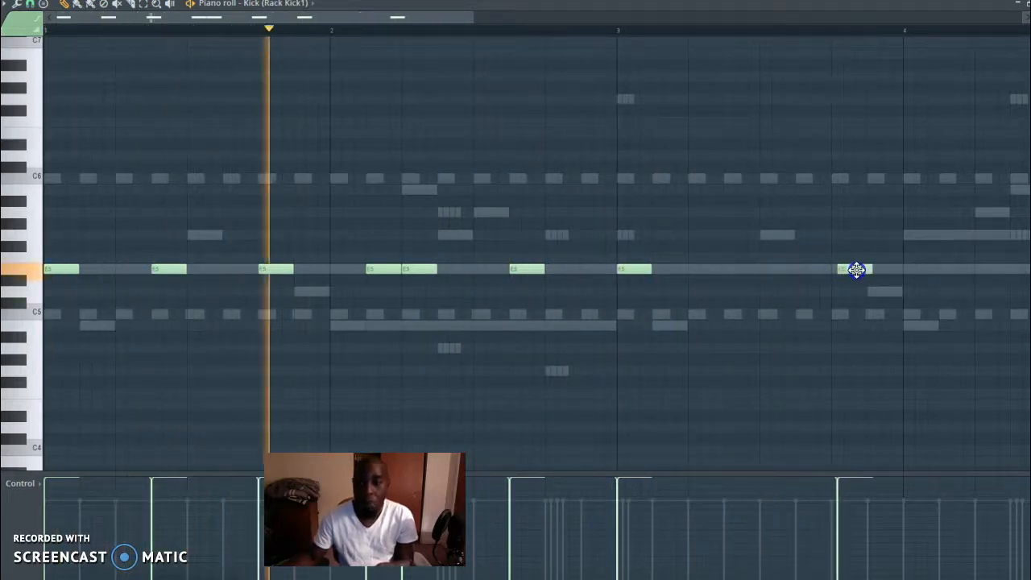
left_click_drag(444, 24, 630, 22)
left_click(568, 268)
left_click(673, 269)
left_click_drag(609, 22, 723, 24)
left_click_drag(497, 280, 473, 269)
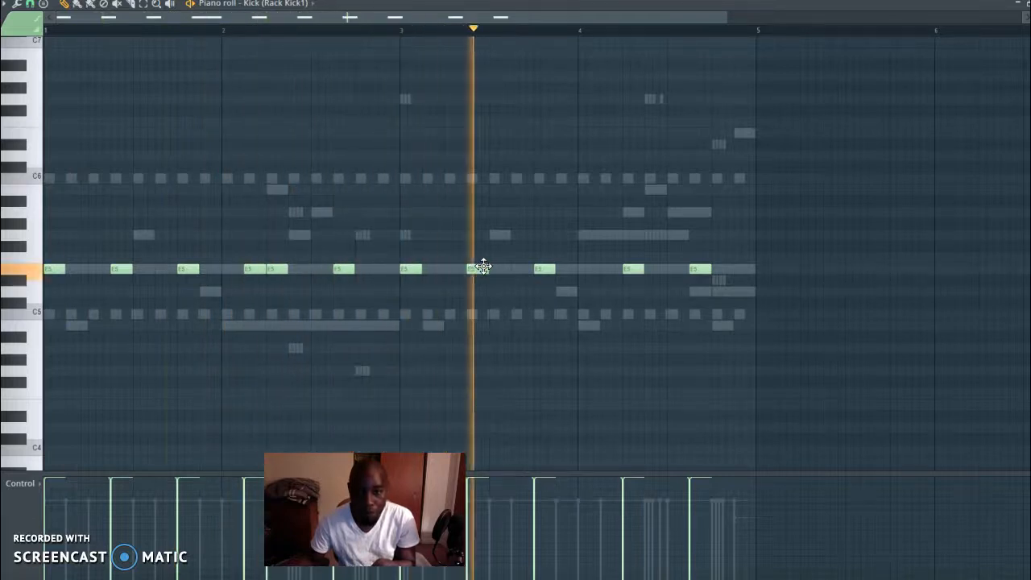
Add an E5 kick note halfway through beat 4 of bar 4 and check the mixer levels during playback
left_click(737, 268)
left_click_drag(737, 266, 741, 267)
left_click_drag(714, 19, 649, 12)
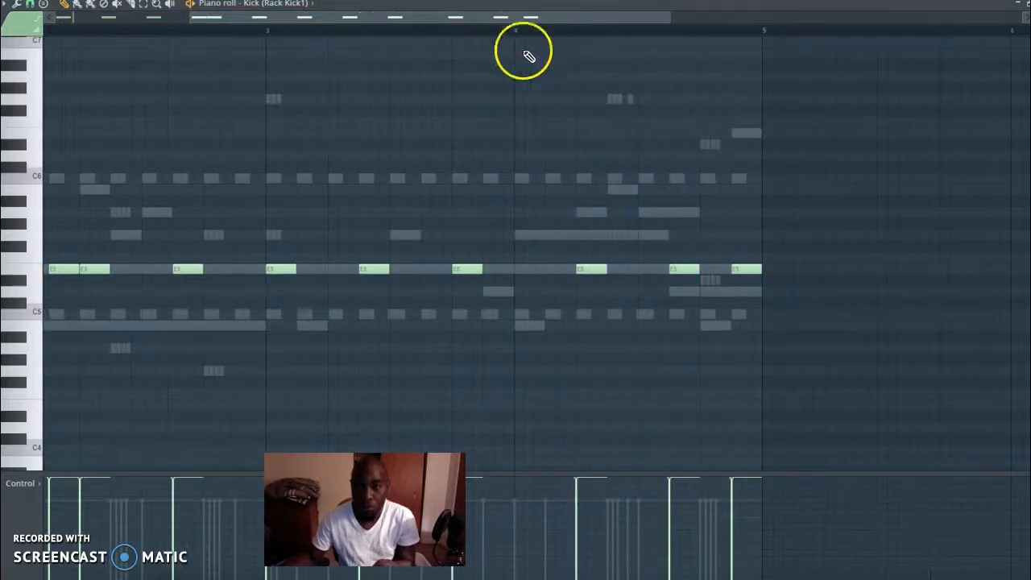
key("F9")
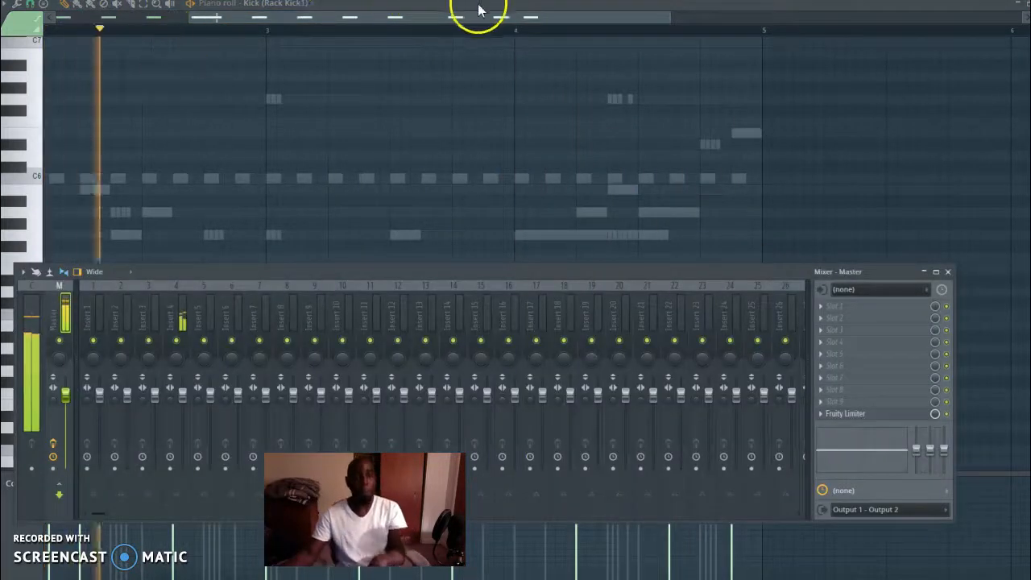
key("F9")
Unmute the remaining Heat Up 3 channels and 808 (Spinz) 2, adjusting the channel volumes
key("F6")
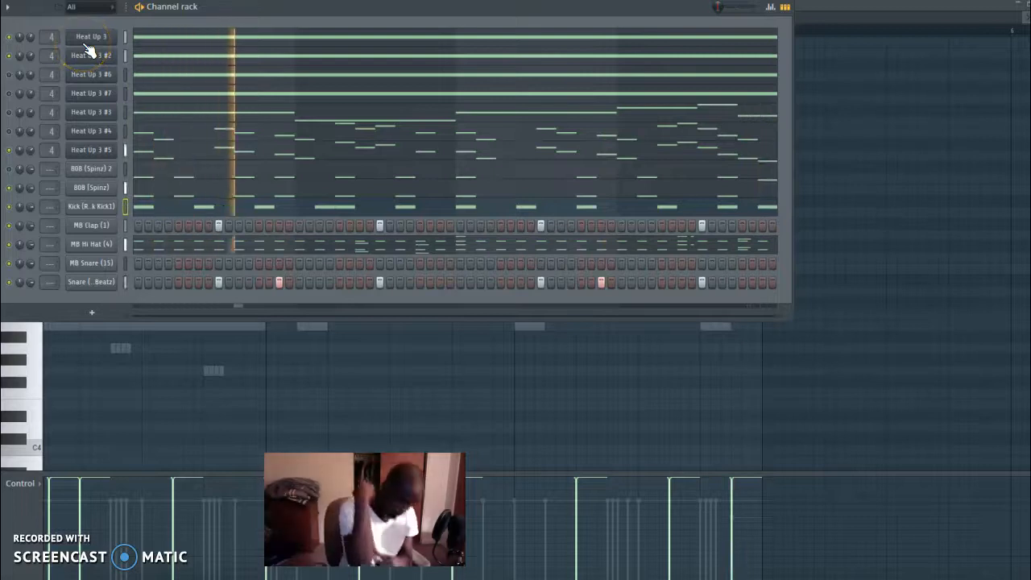
left_click(11, 75)
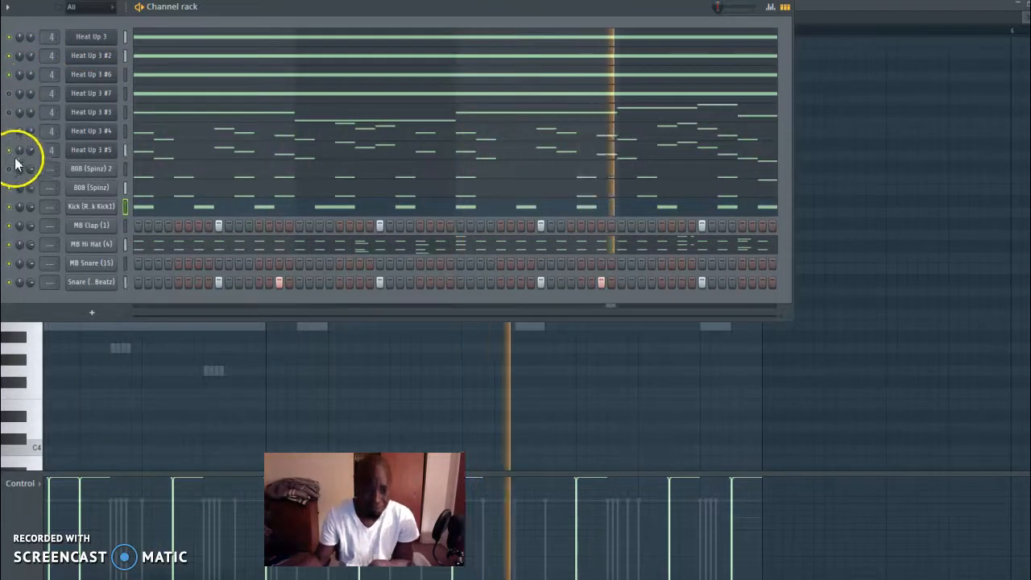
left_click(31, 128)
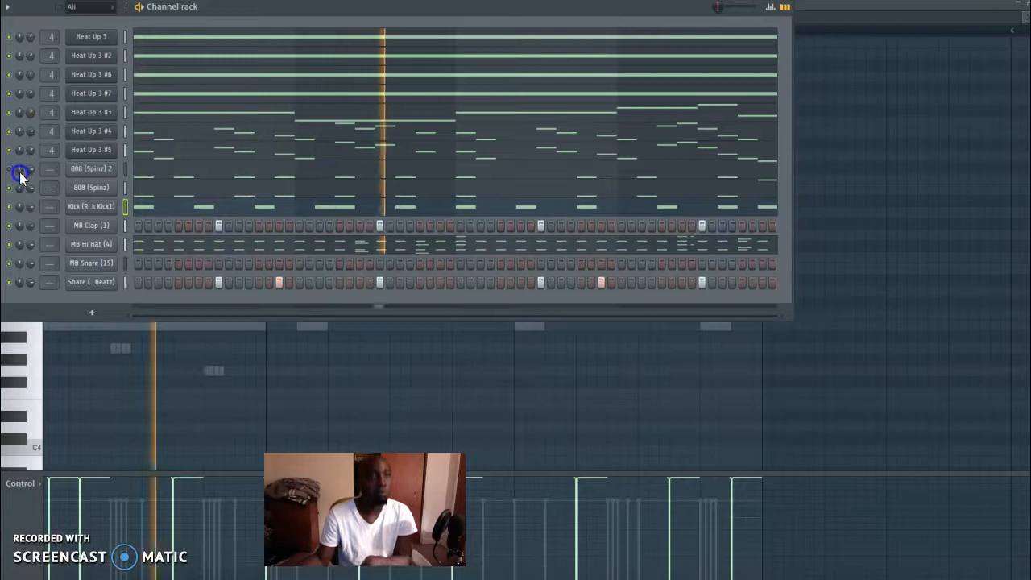
key("space")
left_click_drag(31, 170, 25, 197)
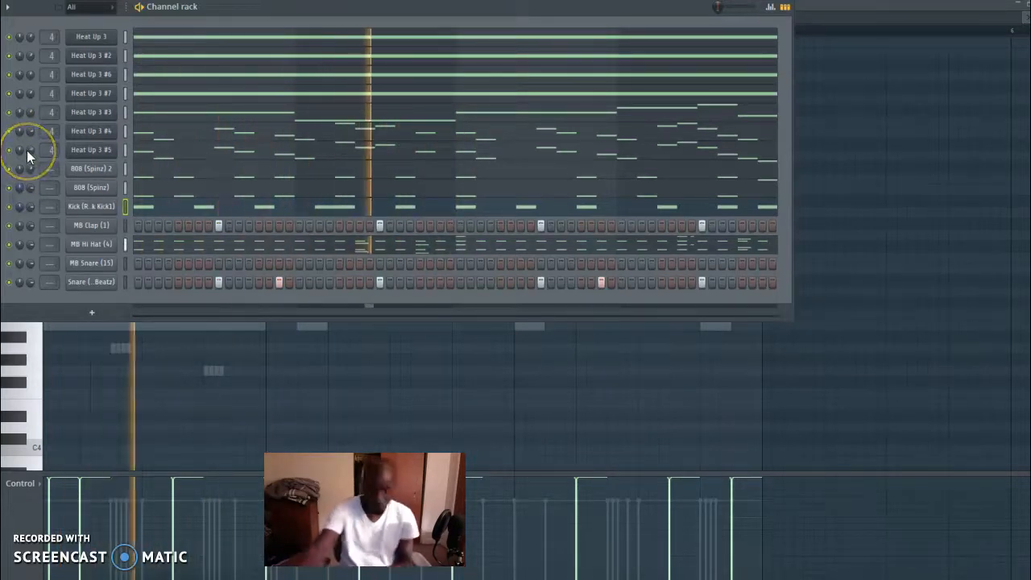